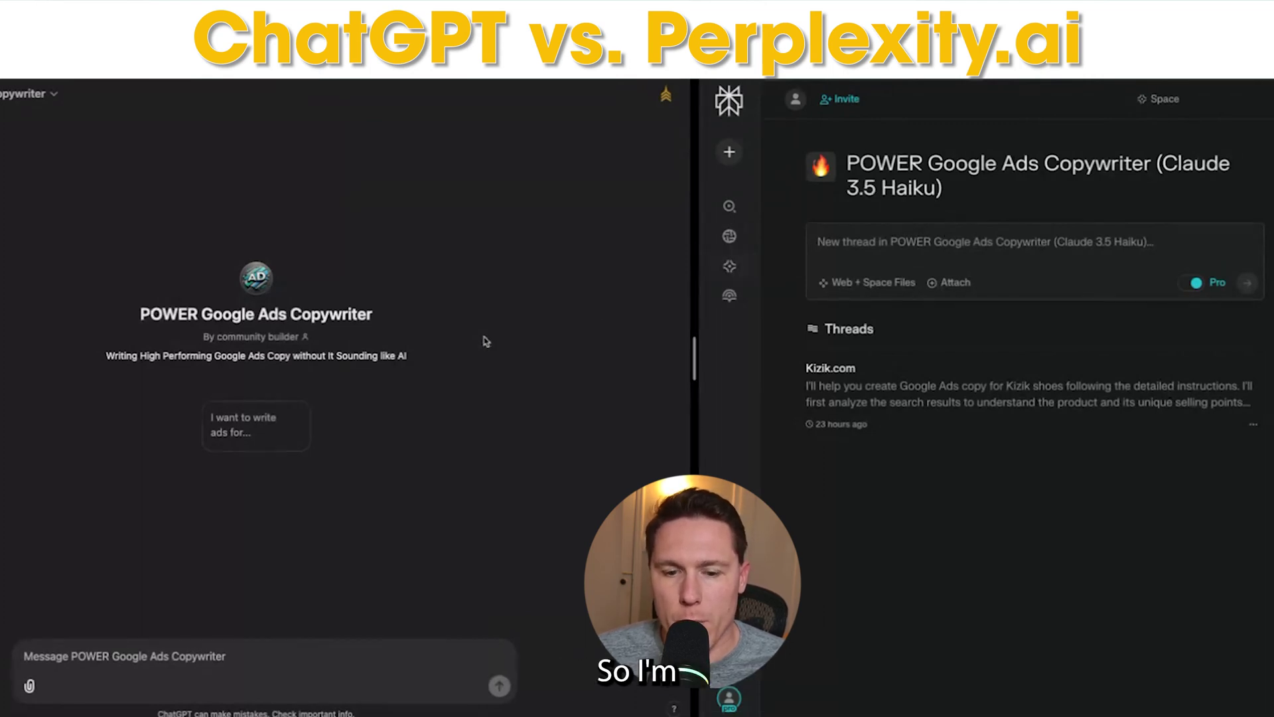
Submit "Kizik.com" as the prompt to both ChatGPT's POWER Google Ads Copywriter and the matching Perplexity space.
type("Kizik.com")
key("Return")
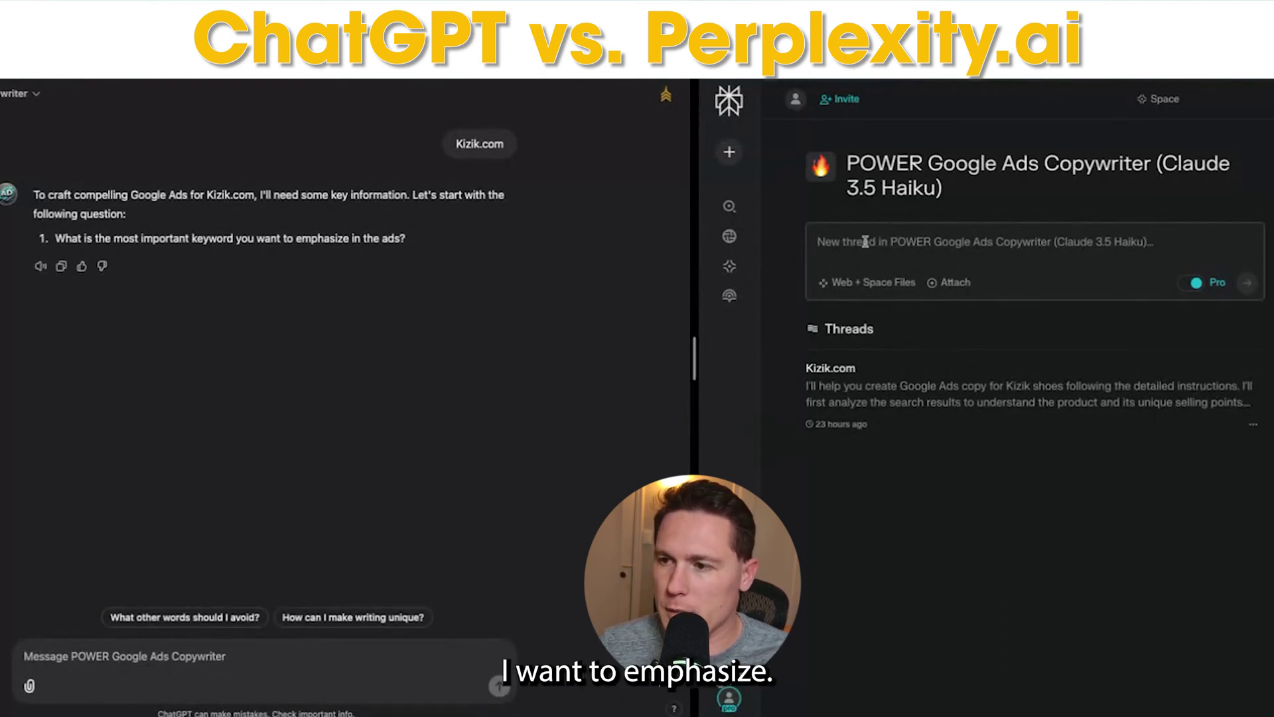
type("Ki")
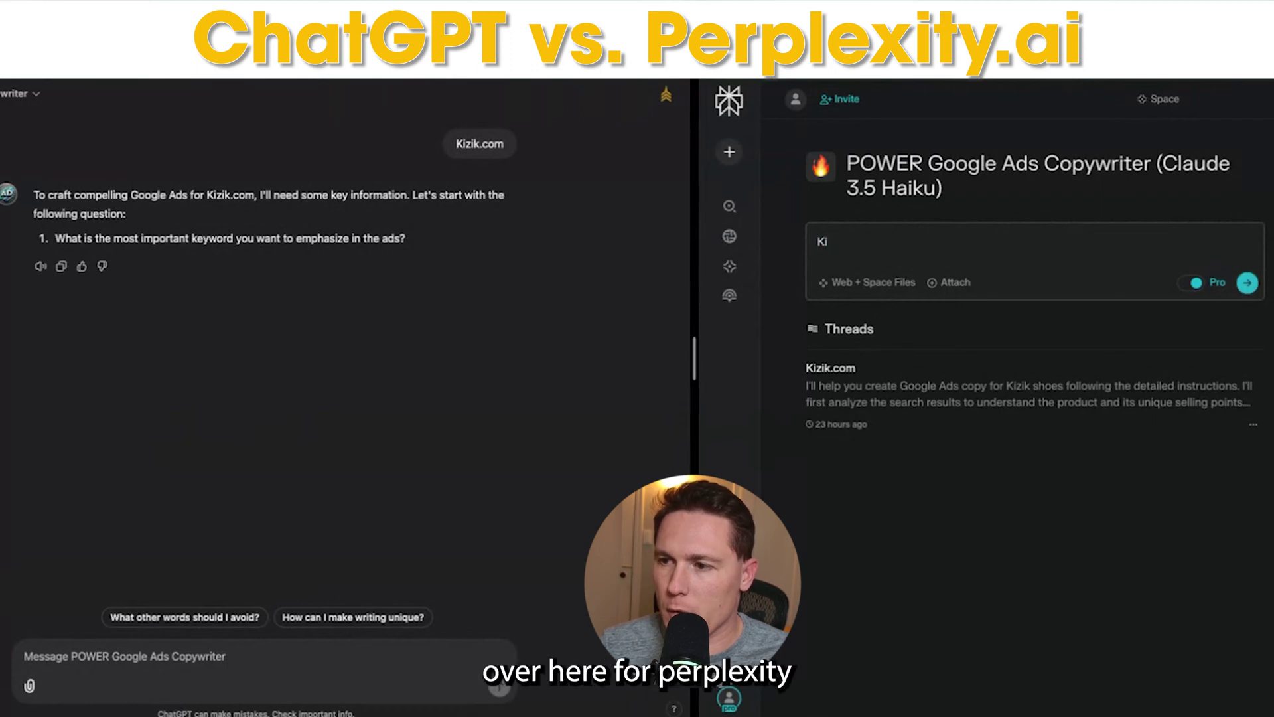
type("zik.com")
key("Return")
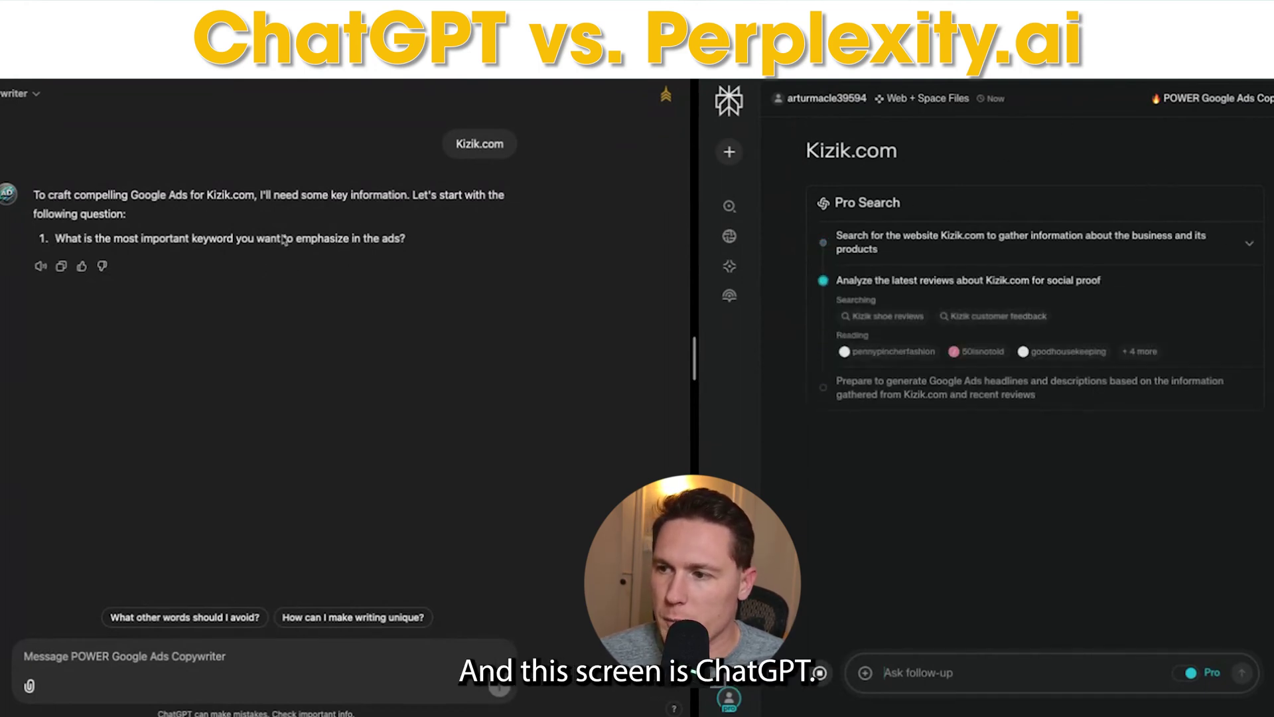
Answer ChatGPT's question about the most important keyword with "easy slip on shoes".
left_click(95, 645)
type("easy")
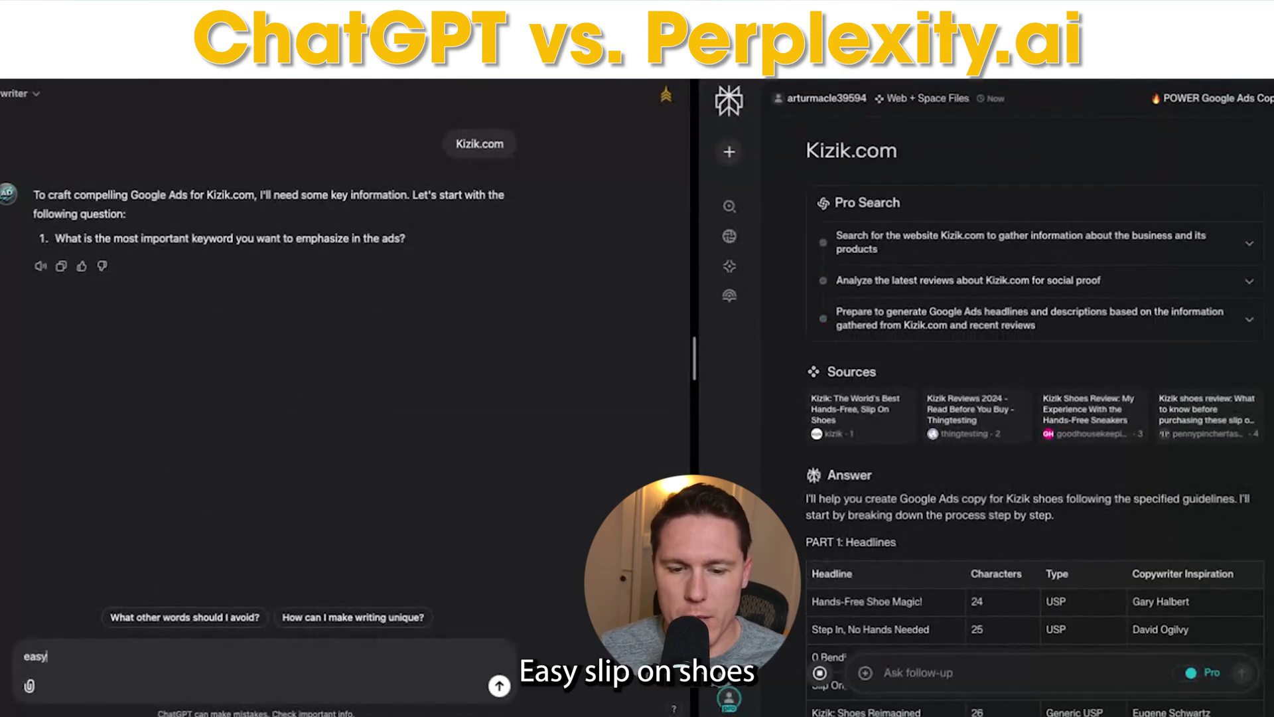
type(" slip")
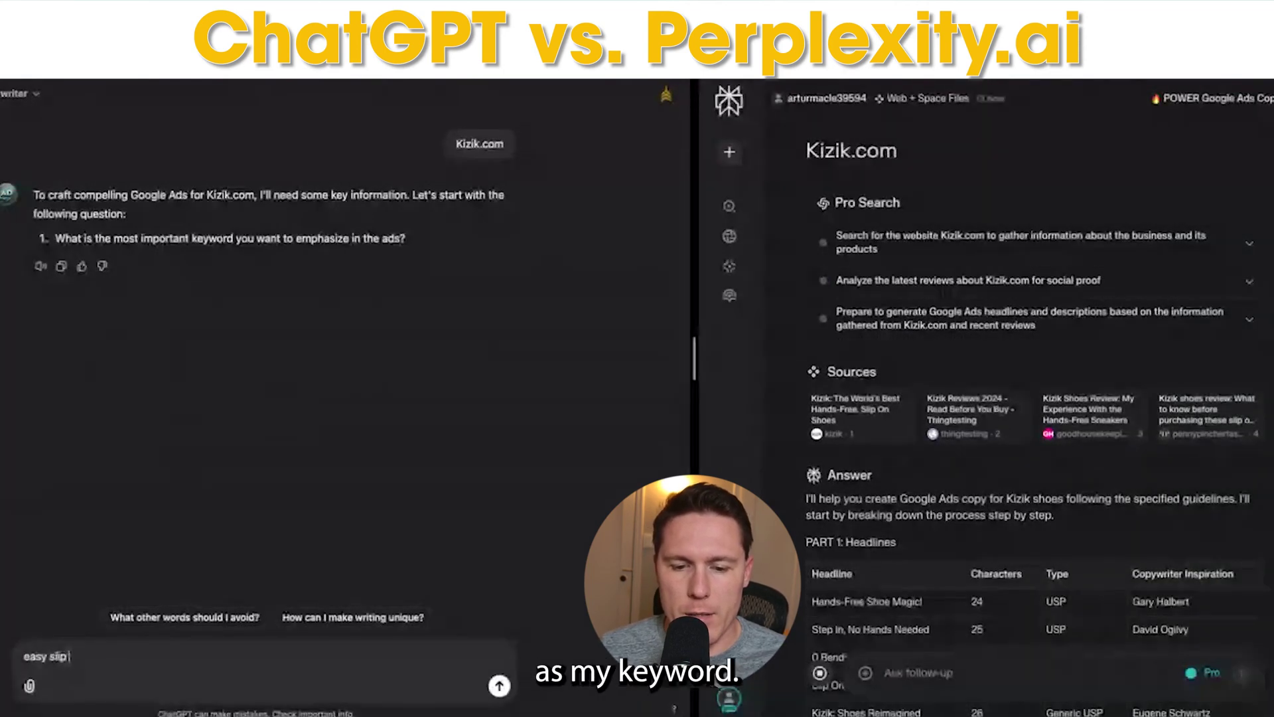
type(" on shoes")
key("Return")
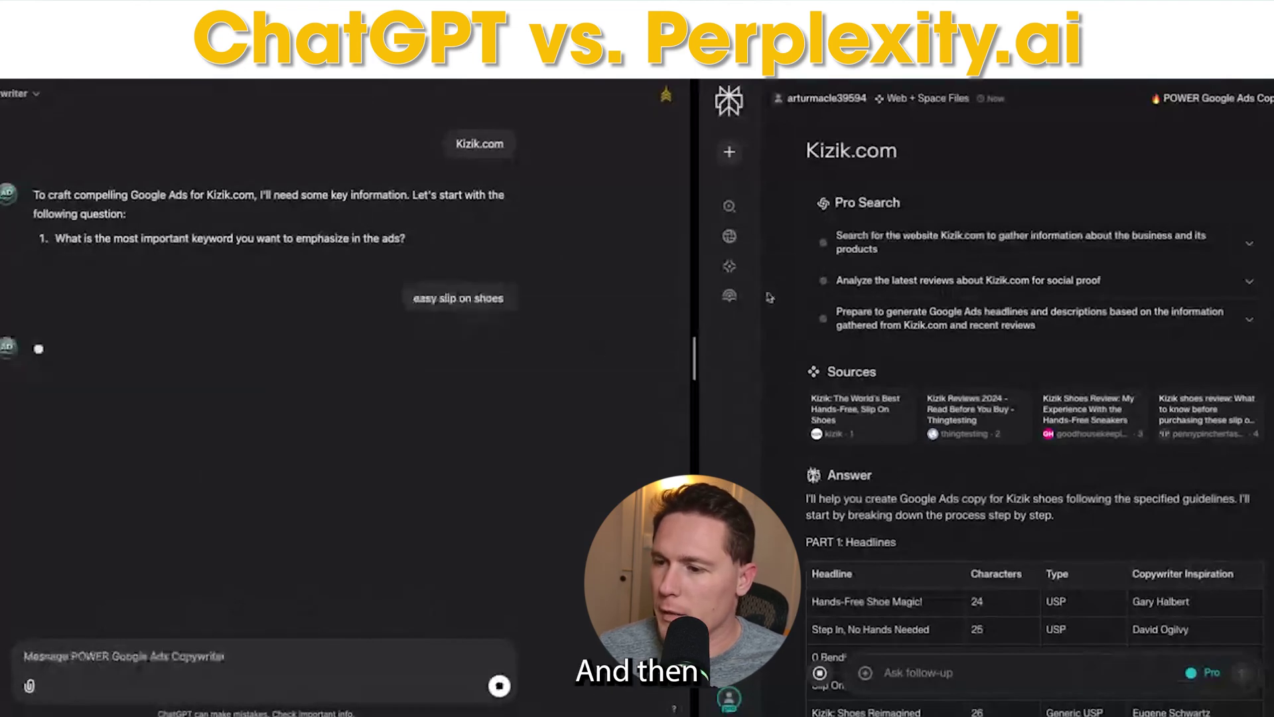
Examine Perplexity's answer, including its sources, headline tables with copywriter inspiration, USP headlines and descriptions.
scroll(1001, 422, "down", 2)
scroll(1001, 422, "down", 4)
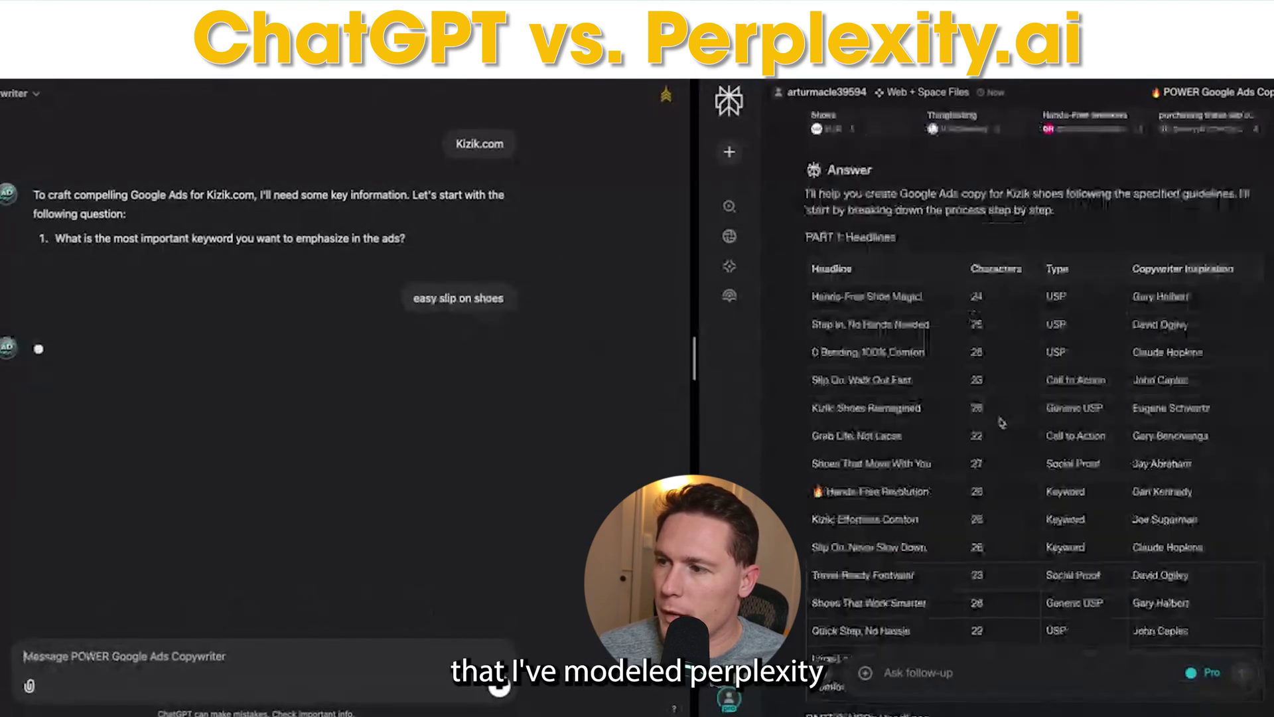
scroll(967, 229, "up", 3)
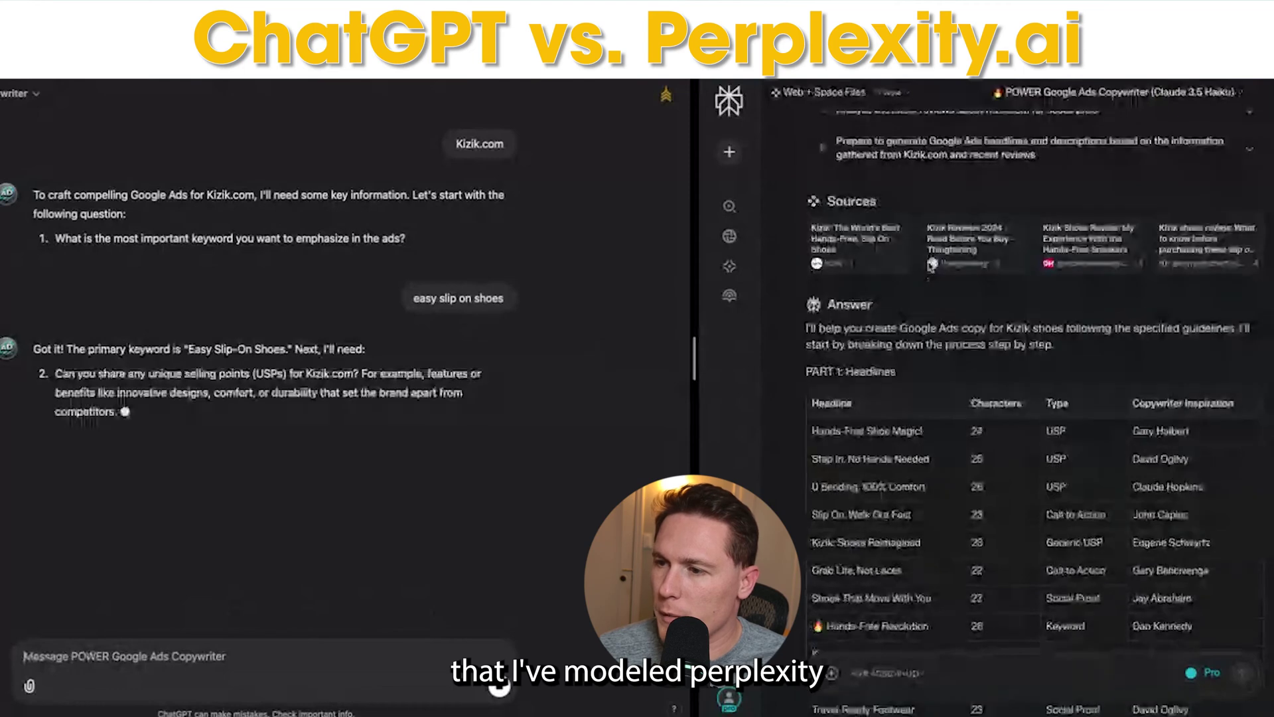
scroll(932, 264, "up", 1)
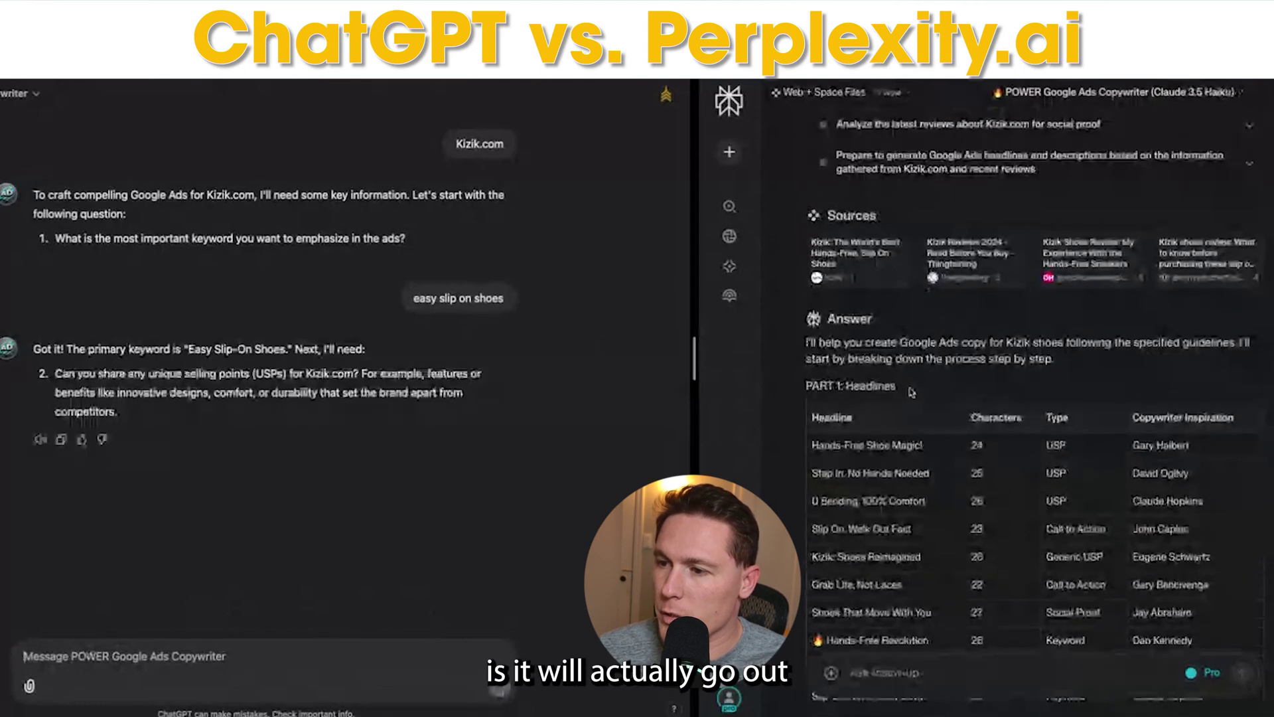
scroll(903, 352, "down", 1)
scroll(903, 351, "up", 2)
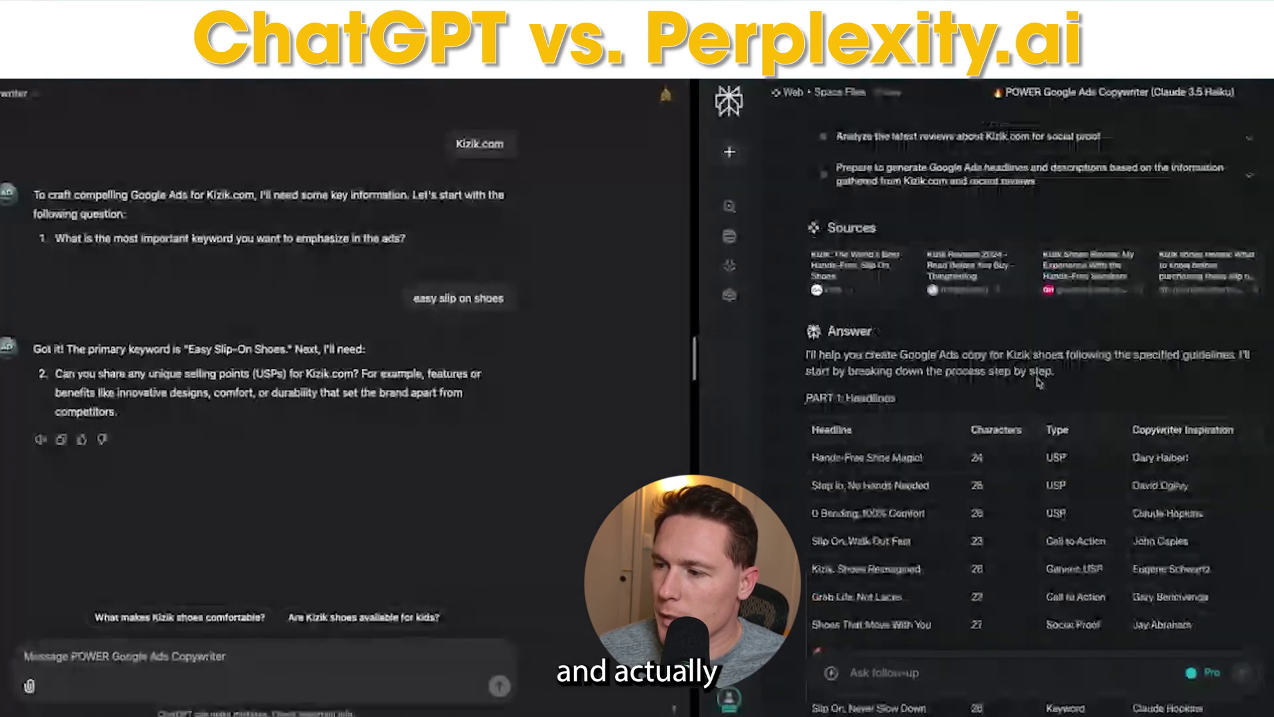
scroll(1025, 395, "down", 3)
scroll(1025, 395, "down", 1)
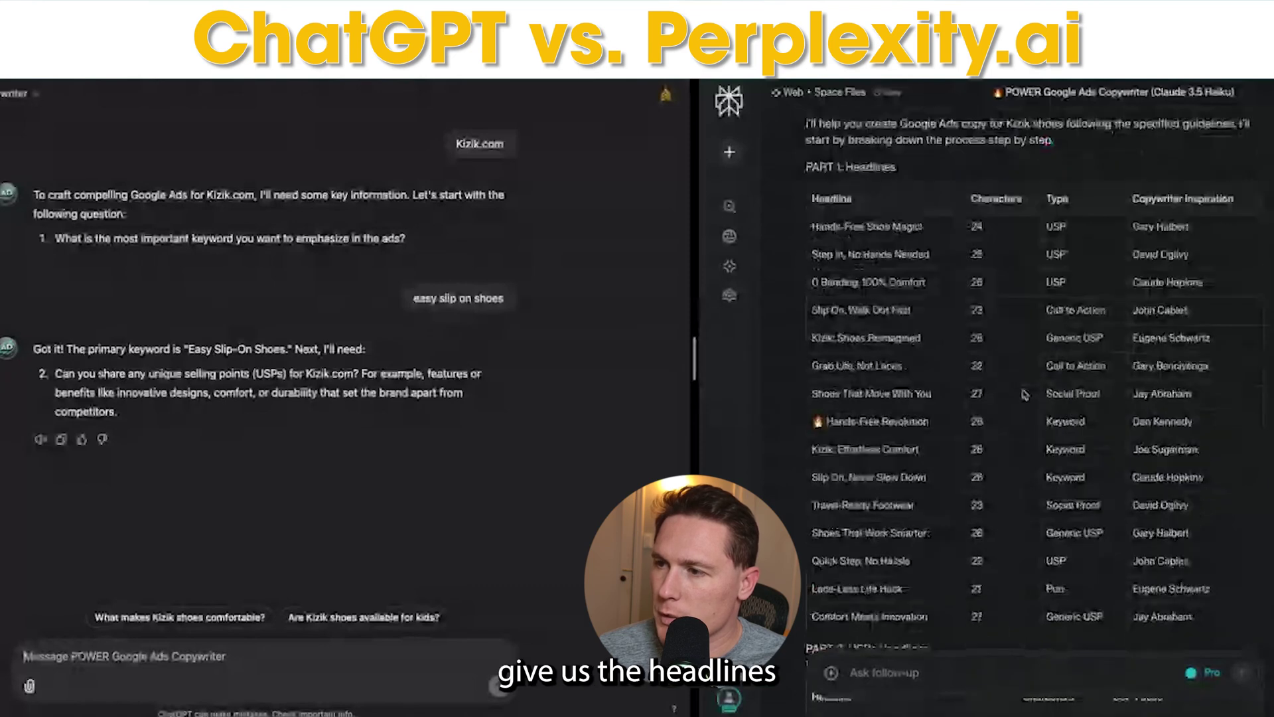
scroll(1025, 395, "down", 1)
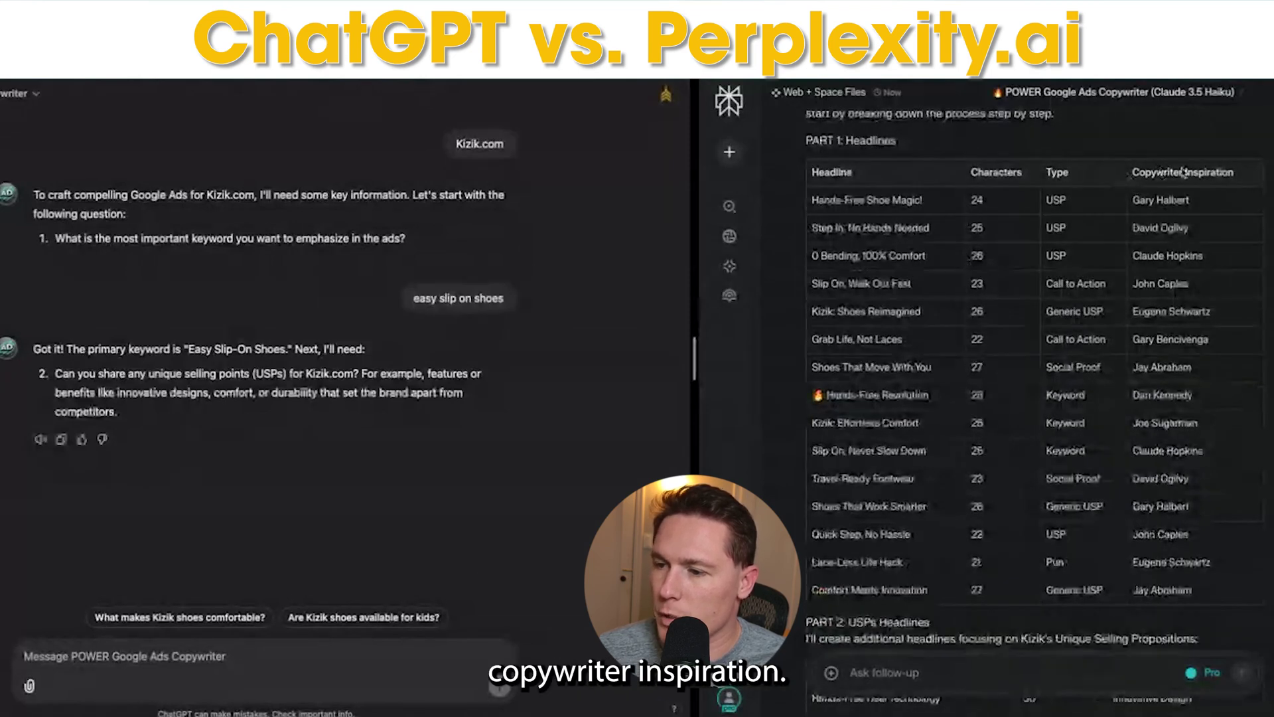
scroll(1043, 334, "down", 3)
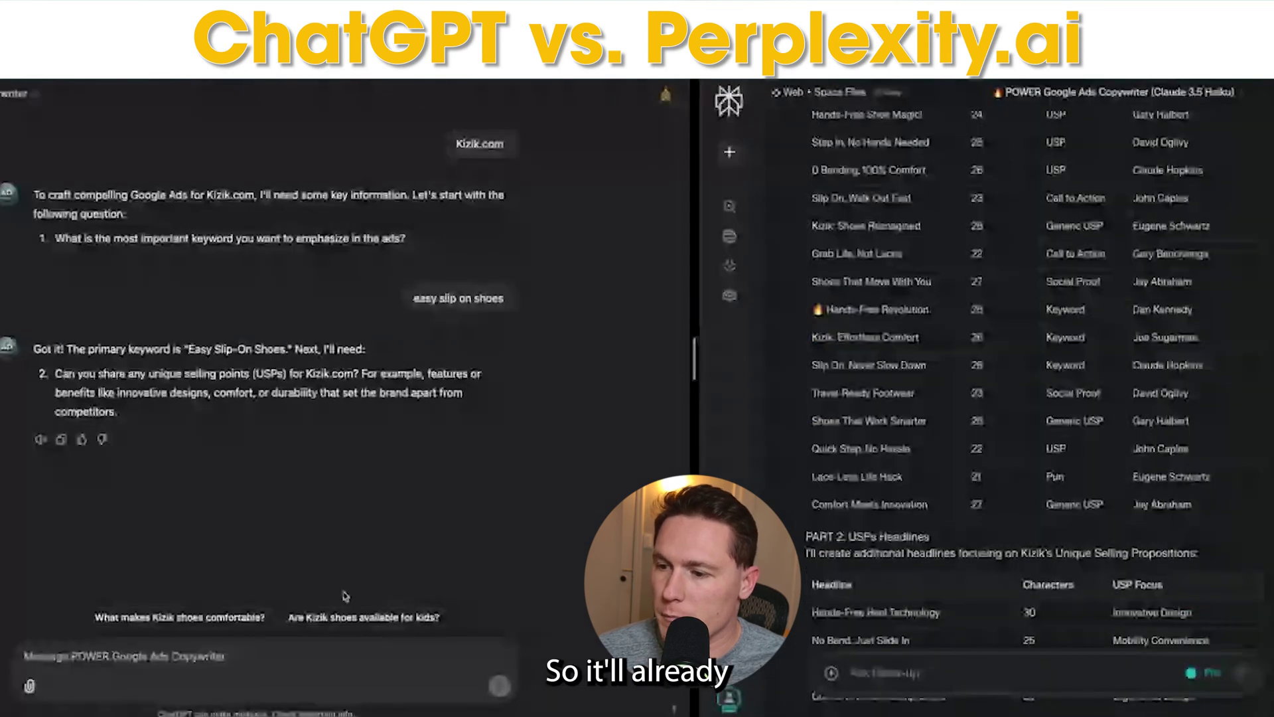
scroll(925, 471, "down", 9)
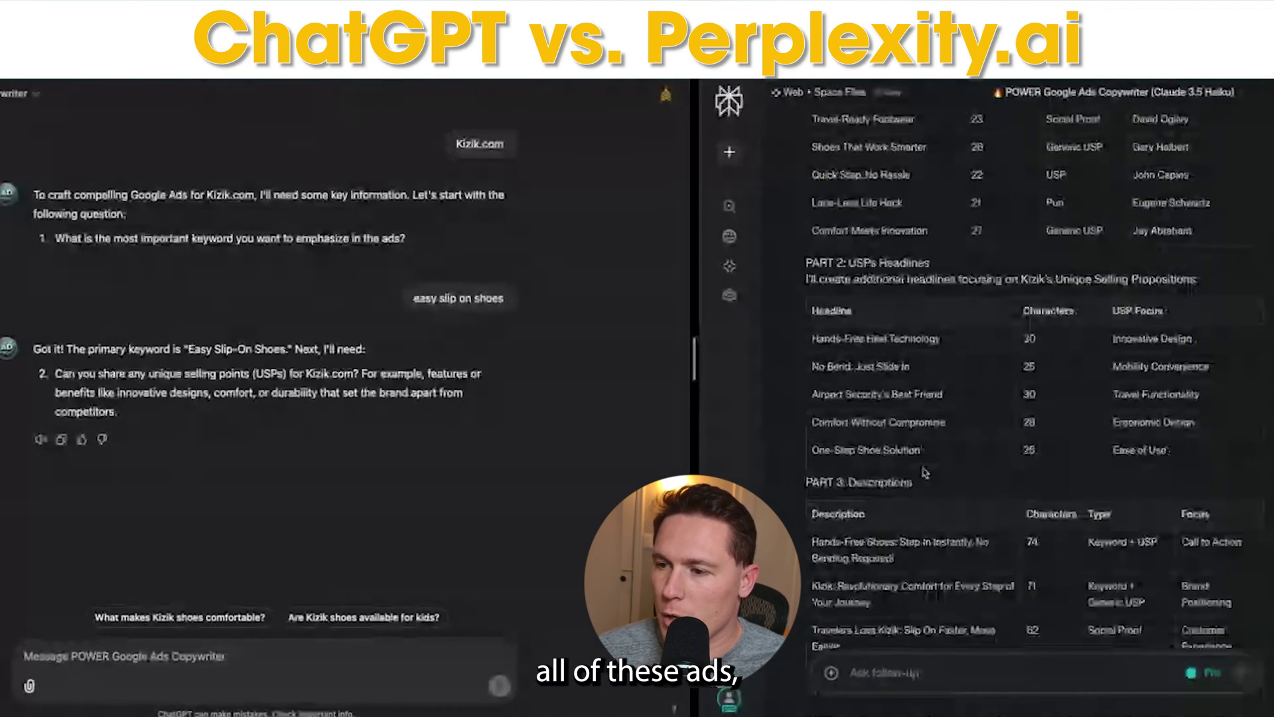
scroll(926, 472, "up", 15)
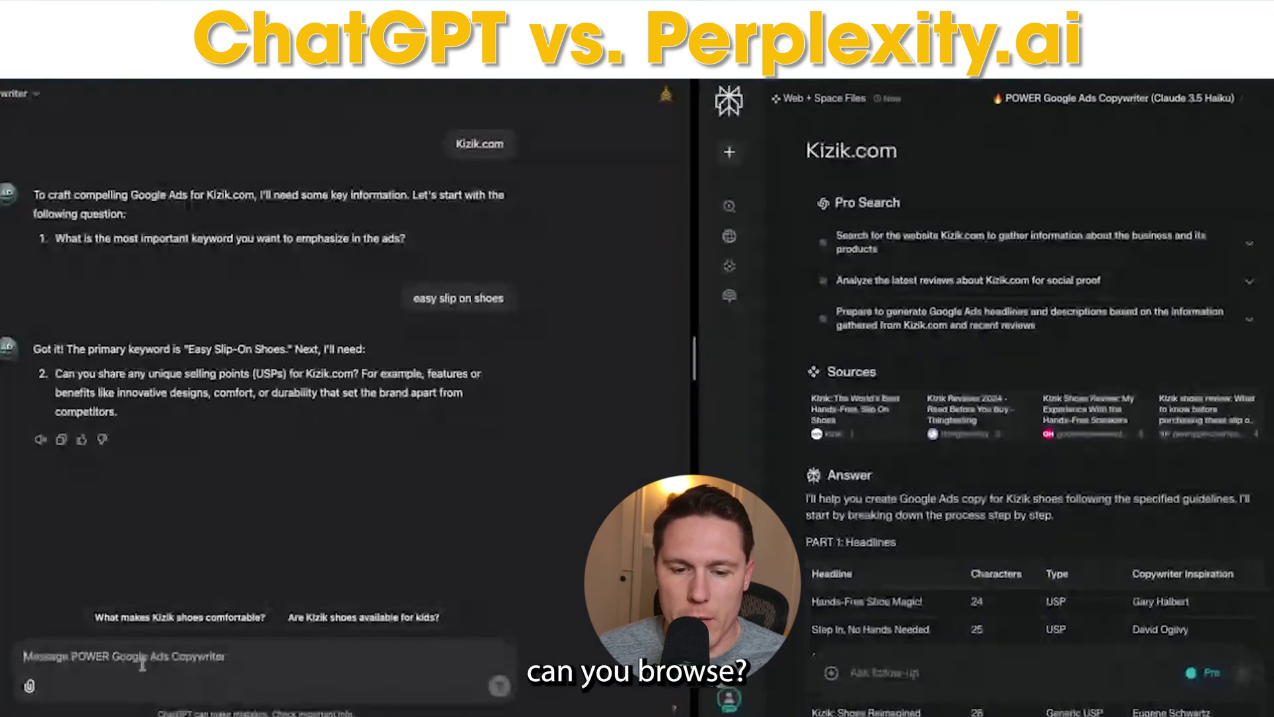
Ask ChatGPT "Can you browse kizik.com to get USP's?" and send the suggested follow-up "Can you create a Google ad now?".
type("Can you browse kizik.com to get USP's")
key("Return")
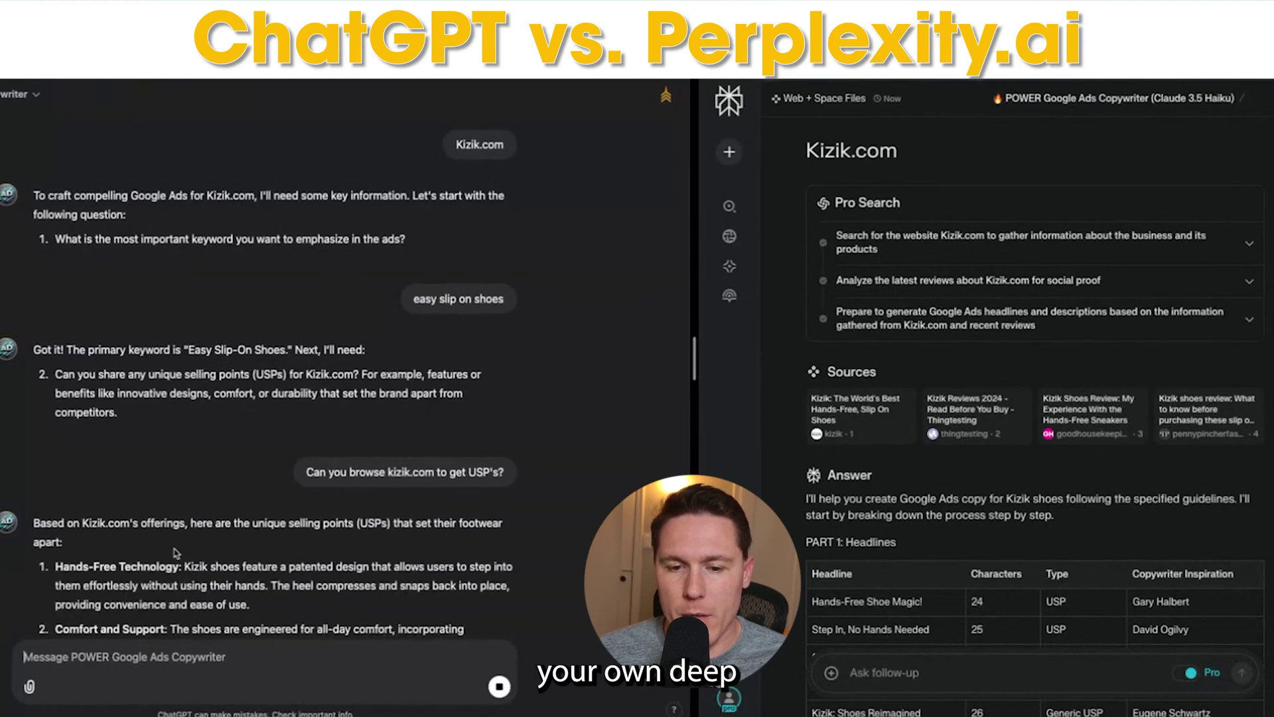
scroll(181, 576, "down", 5)
scroll(179, 556, "down", 2)
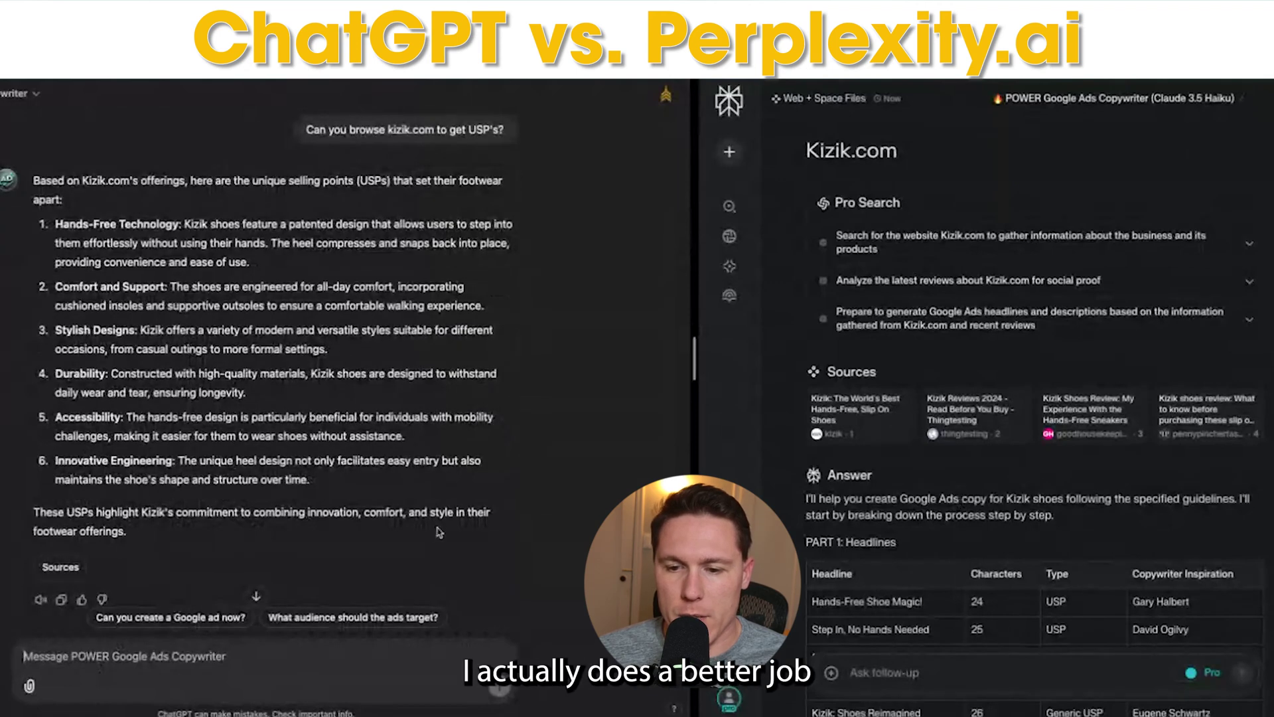
scroll(192, 575, "down", 1)
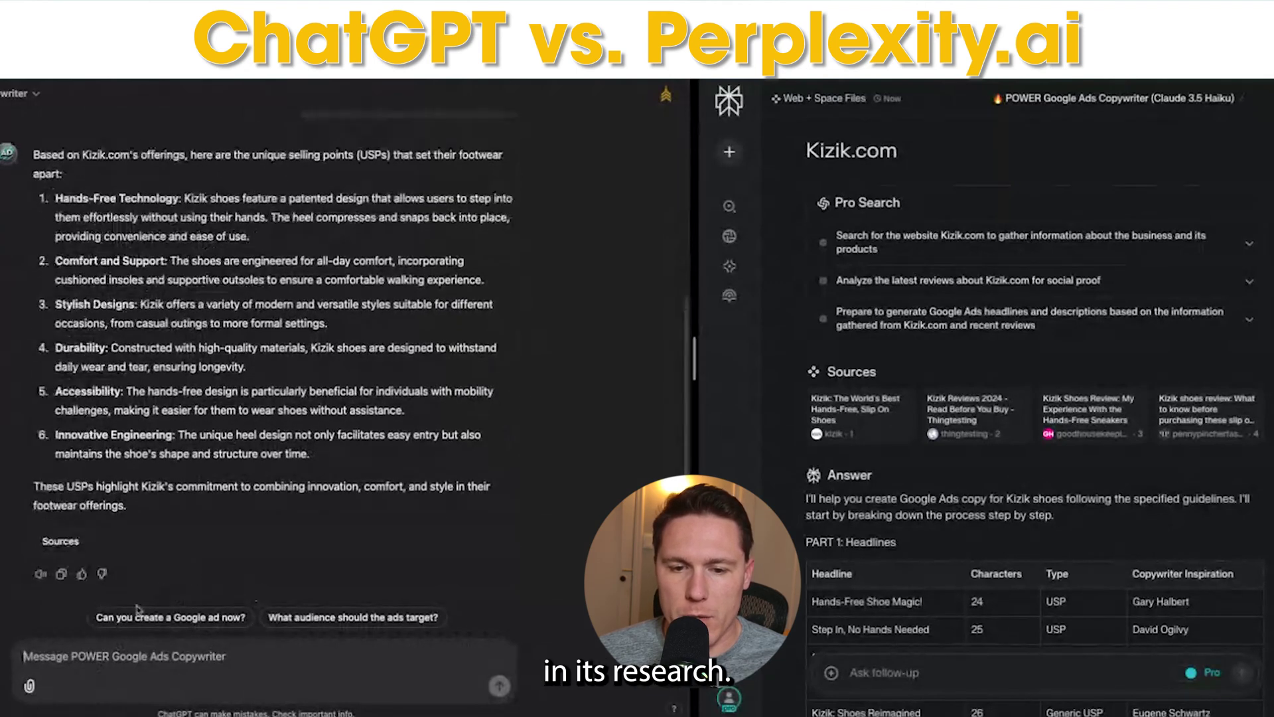
left_click(176, 617)
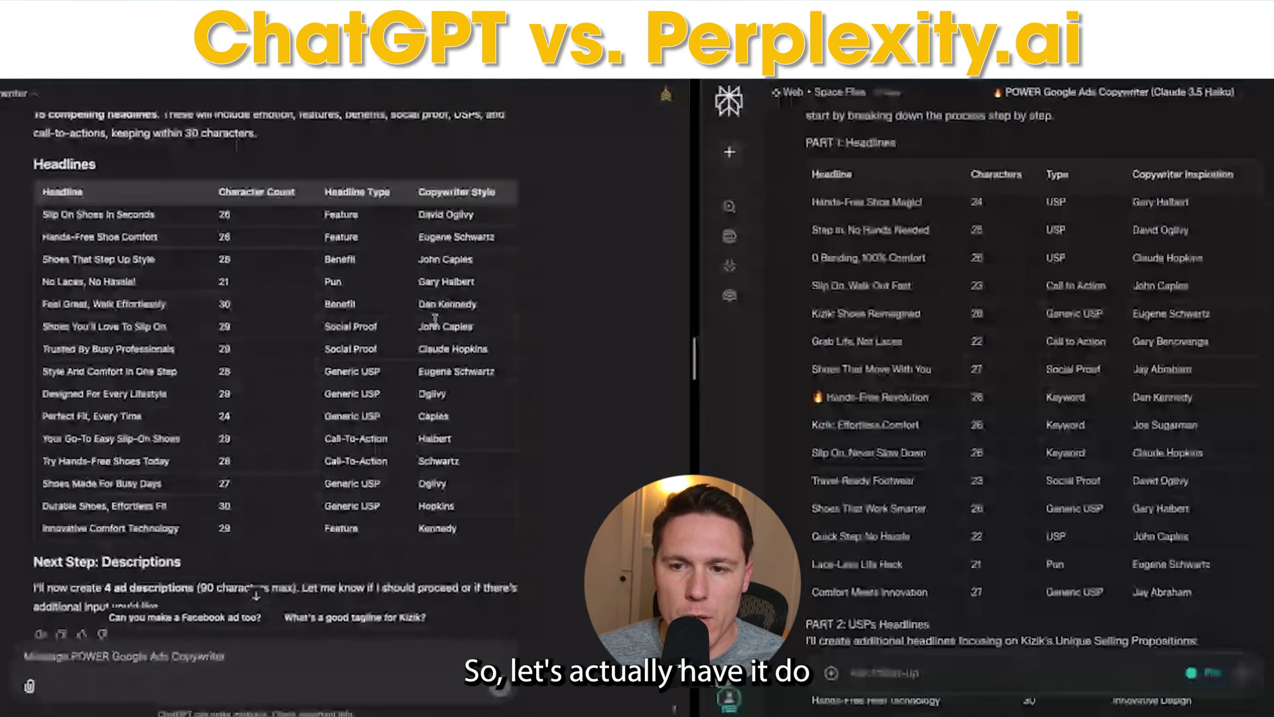
Request the ad descriptions from ChatGPT with the message "Descriptions please".
scroll(190, 320, "down", 2)
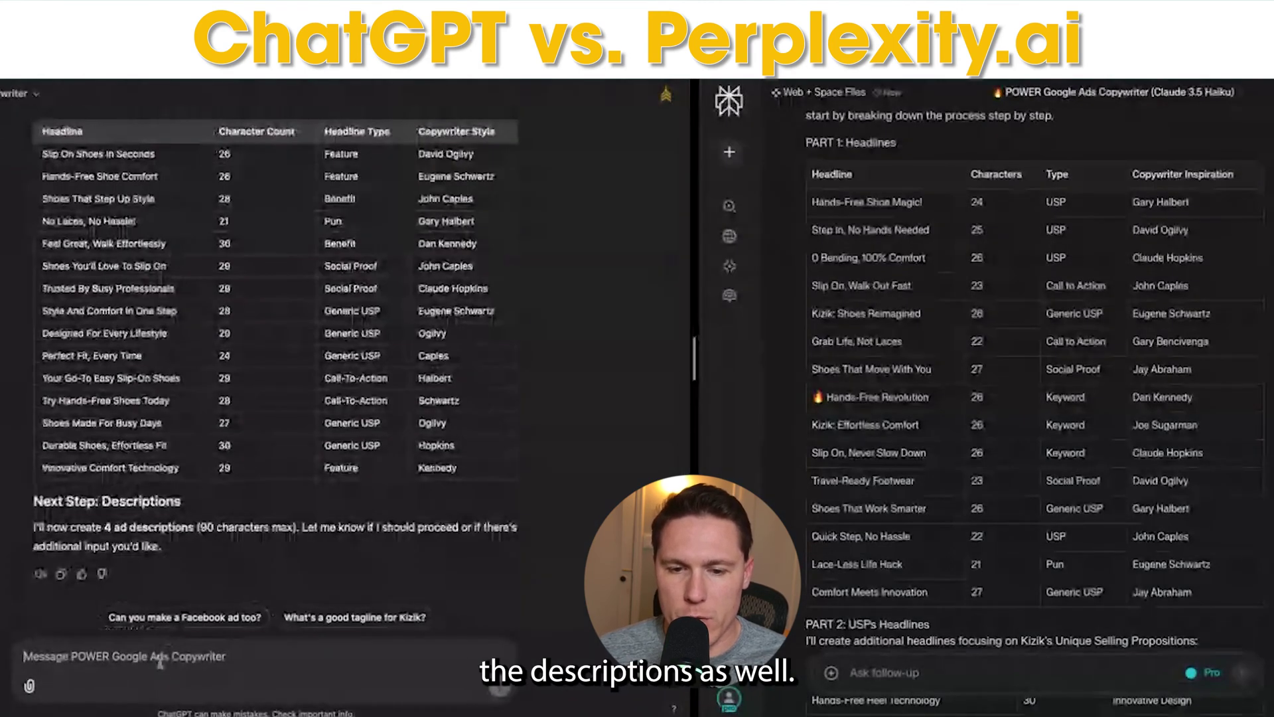
type("Descriptions please")
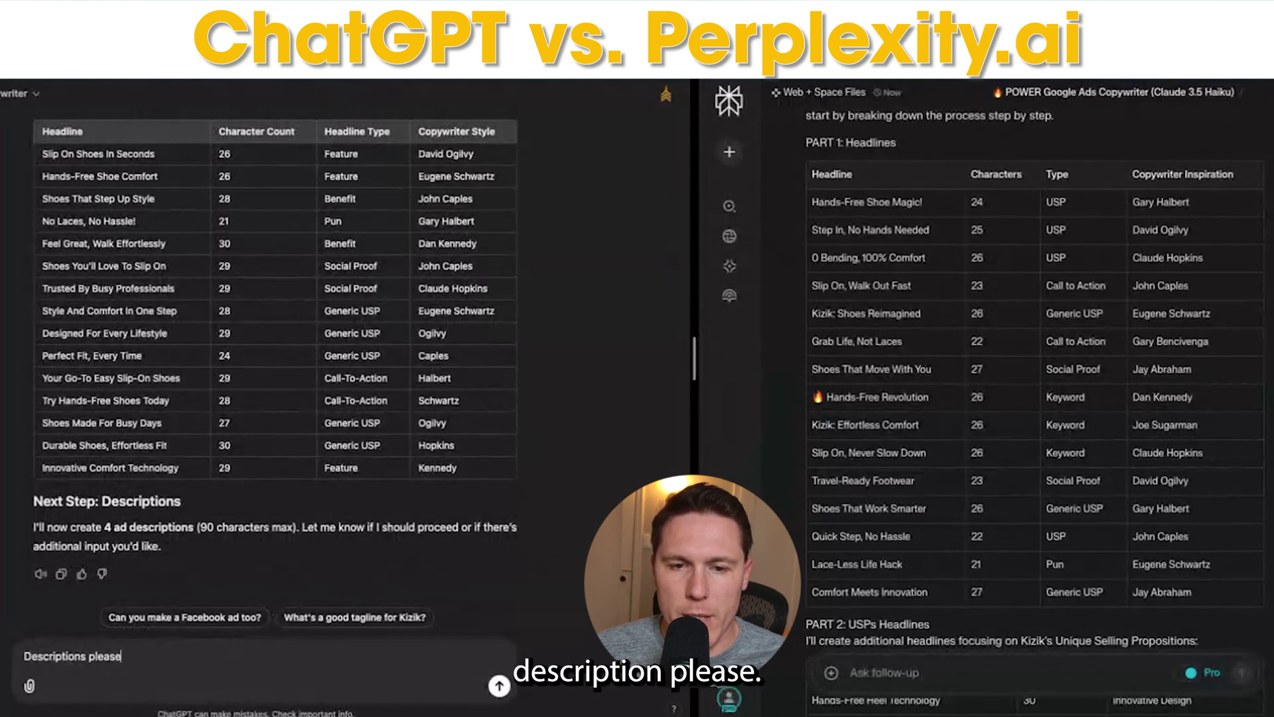
key("Return")
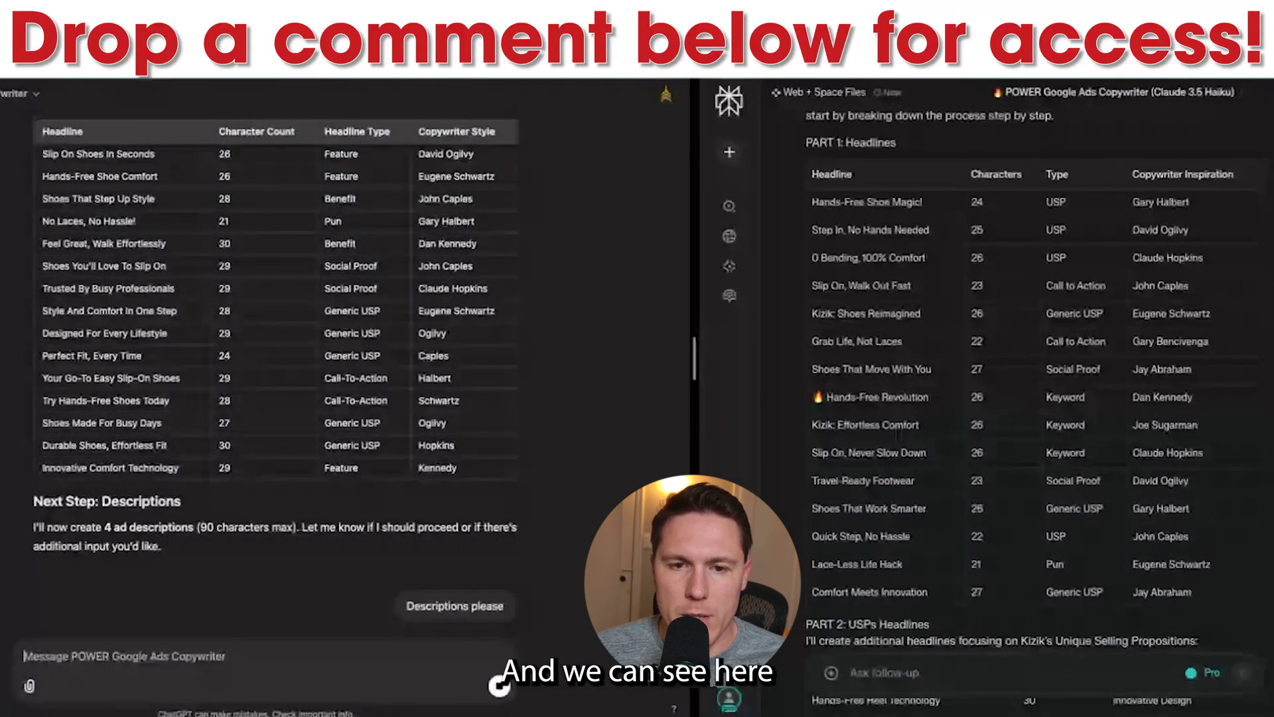
Review the first headlines in ChatGPT's table, highlighting ones such as "Slip On Shoes In Seconds" and "Feel Great, Walk Effortlessly".
scroll(208, 463, "up", 2)
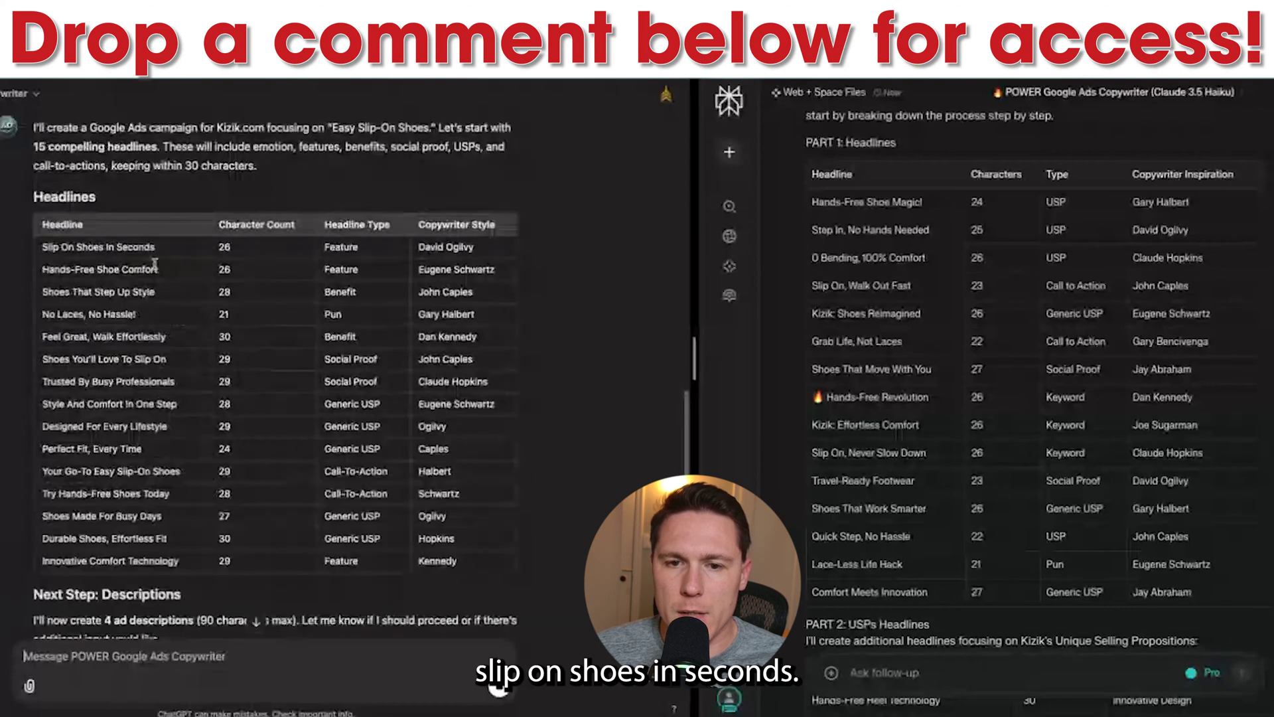
left_click_drag(155, 248, 46, 248)
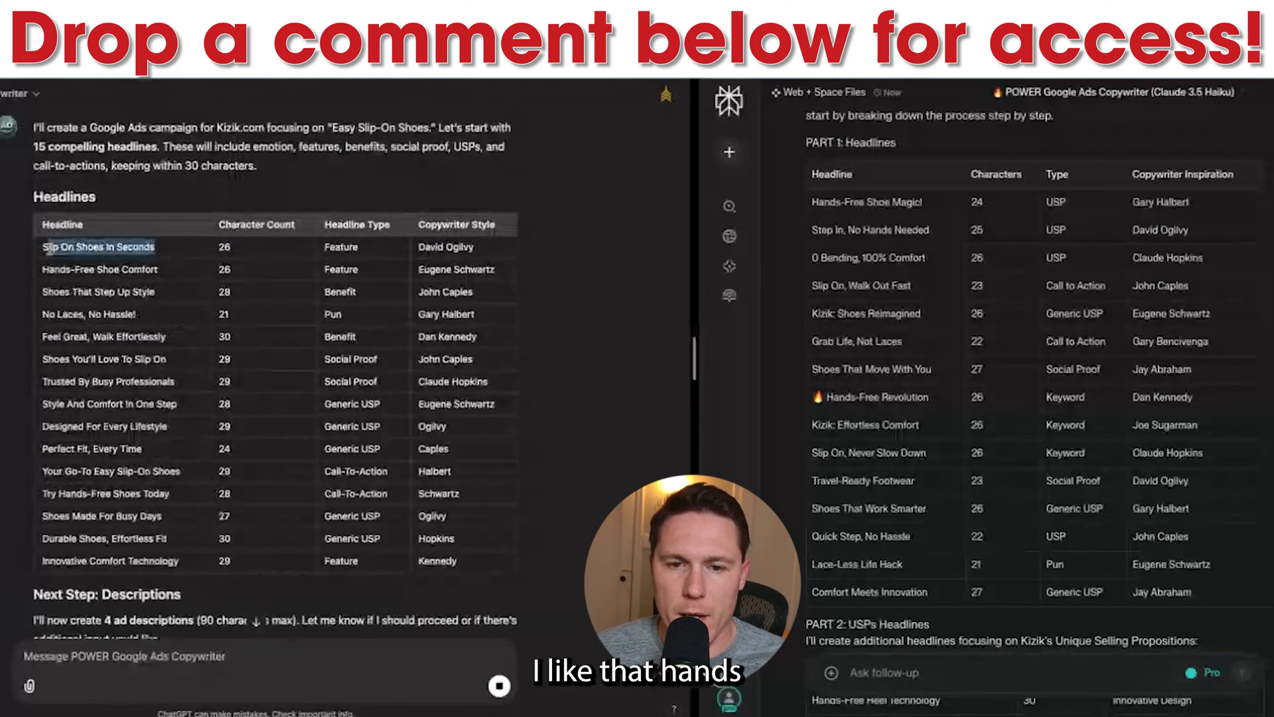
left_click_drag(158, 270, 41, 224)
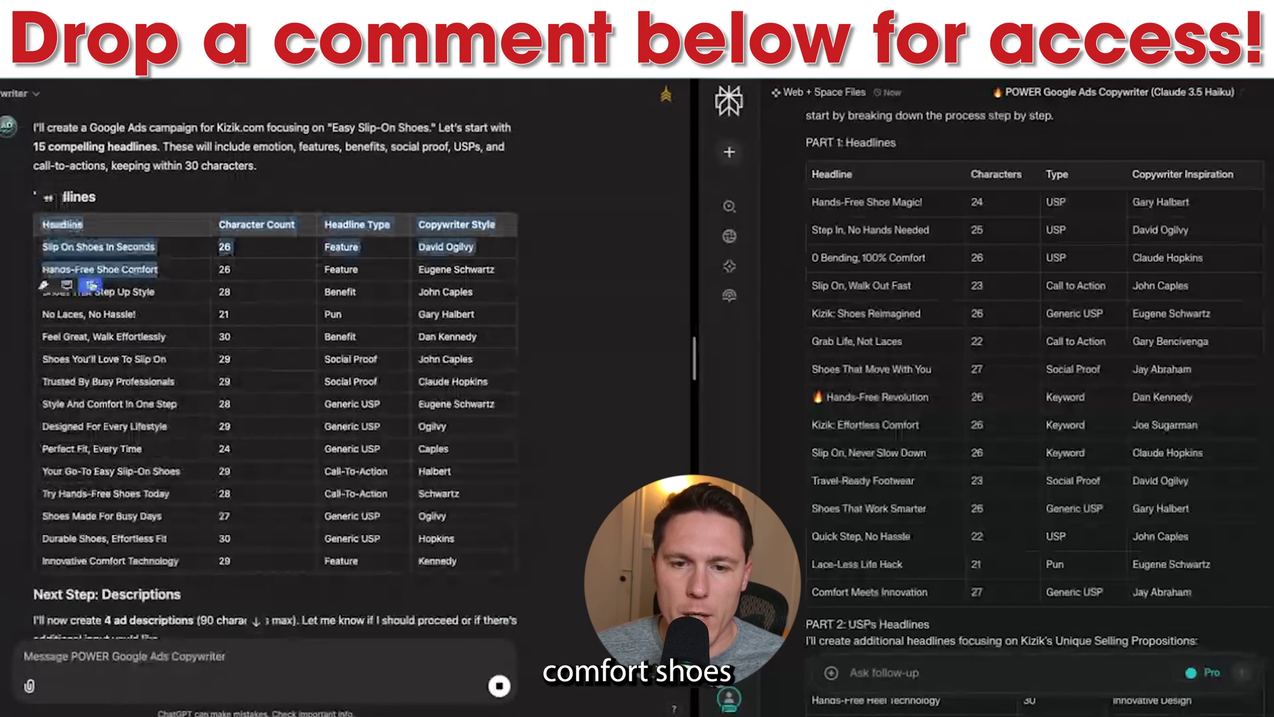
left_click_drag(156, 295, 42, 294)
left_click(164, 302)
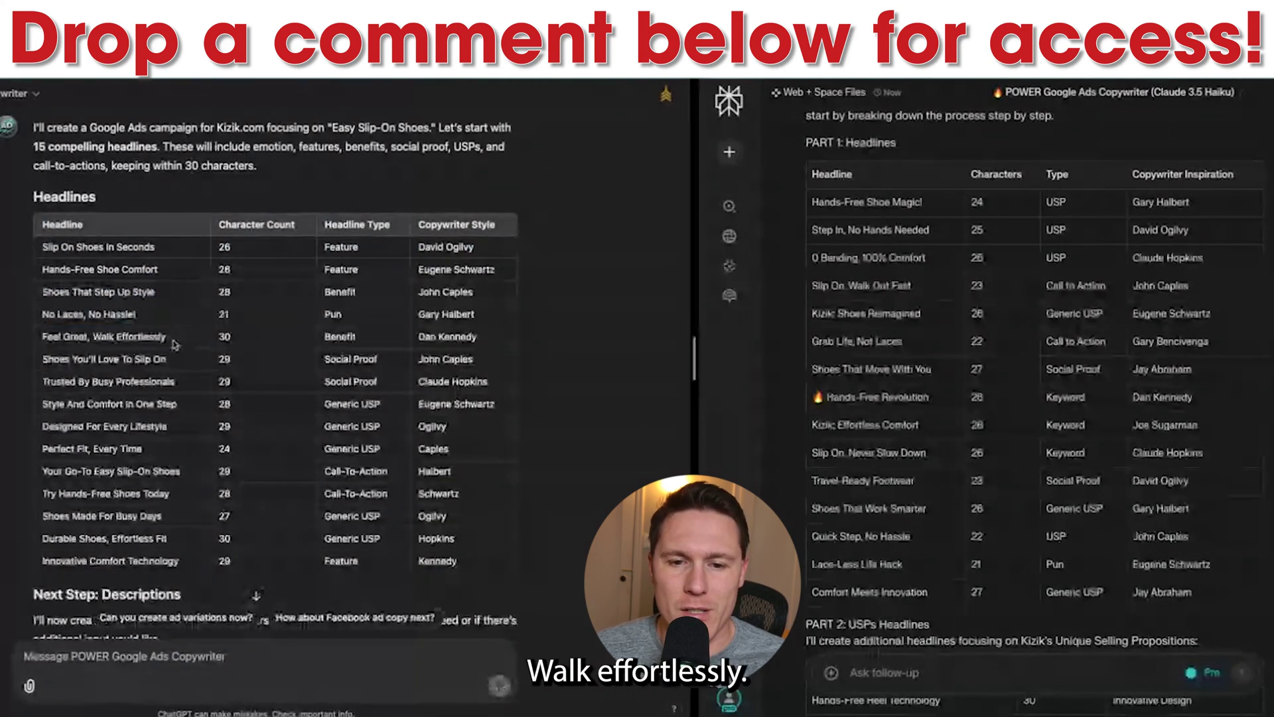
left_click_drag(171, 338, 43, 337)
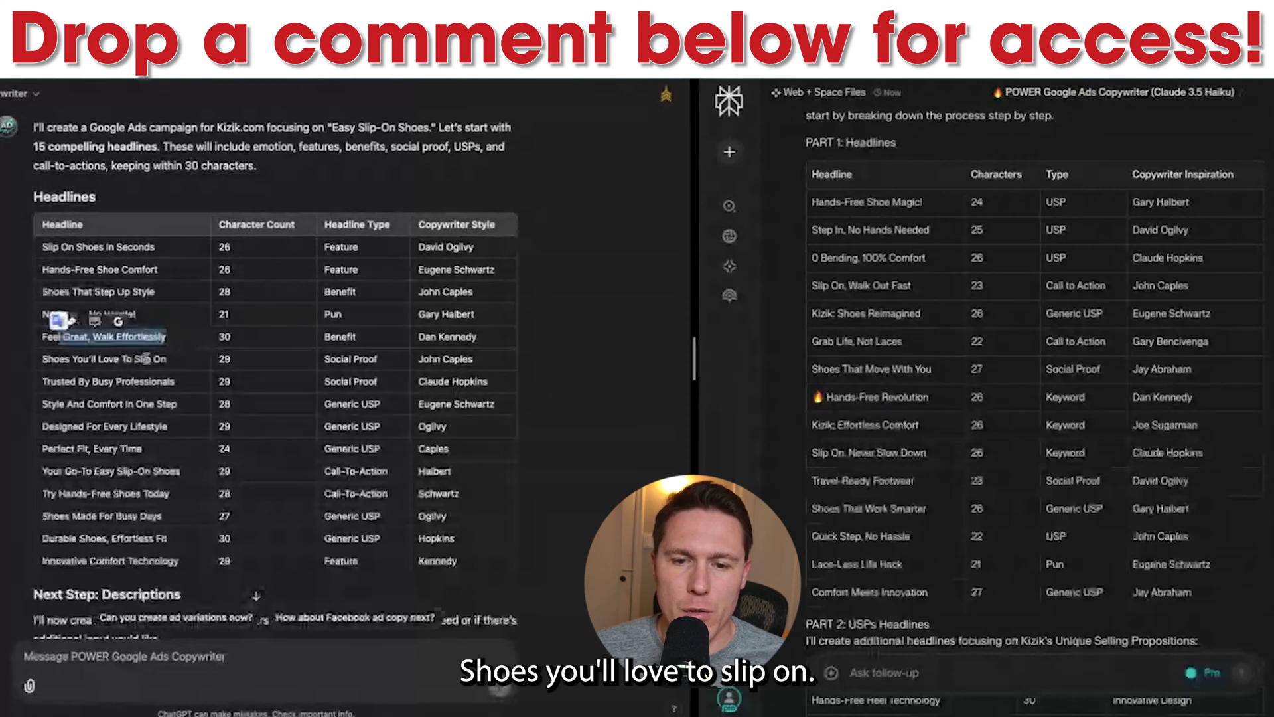
left_click(181, 367)
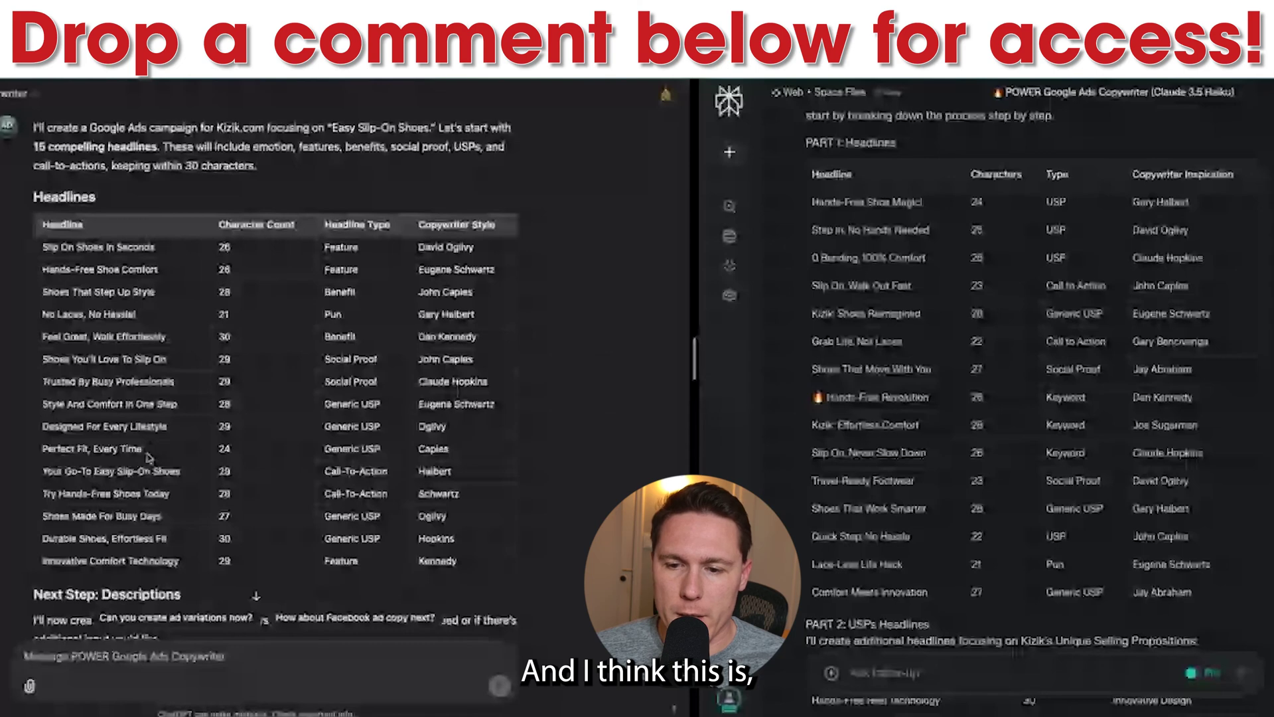
Review ChatGPT's call-to-action headlines, highlighting "Your Go-To Easy Slip-On Shoes" and "Try Hands-Free Shoes Today".
scroll(147, 457, "down", 1)
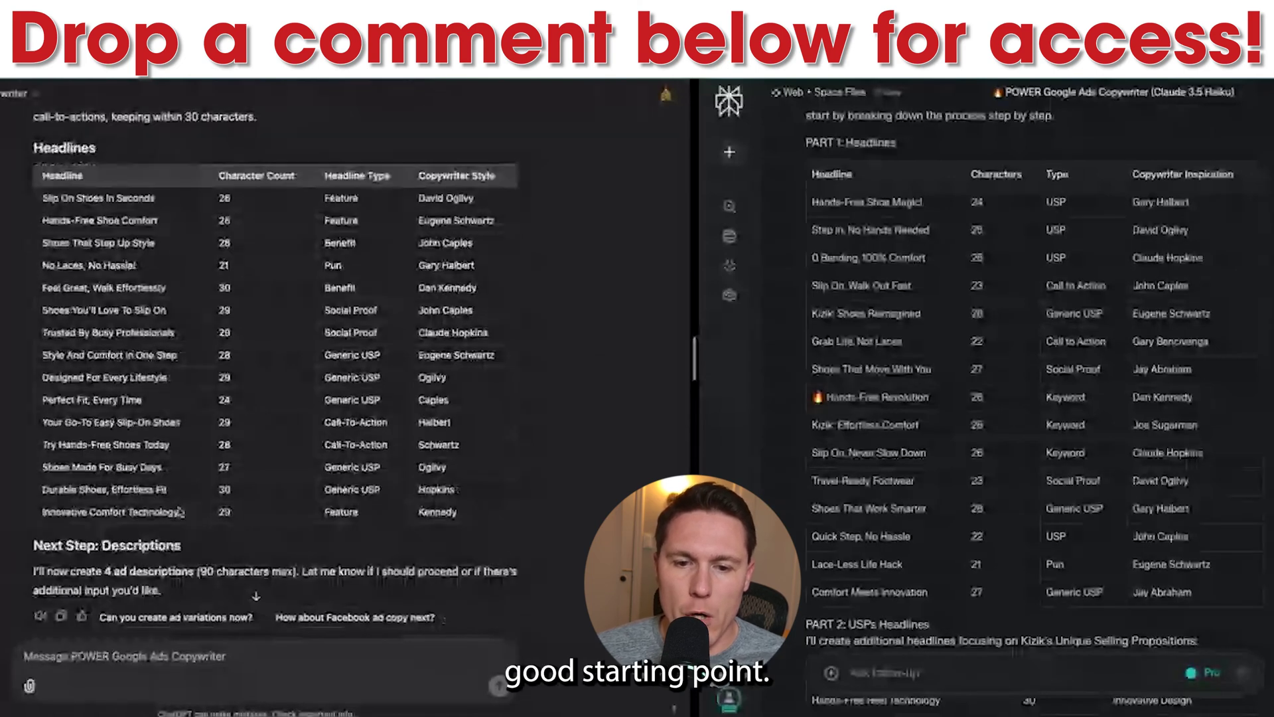
scroll(177, 515, "down", 1)
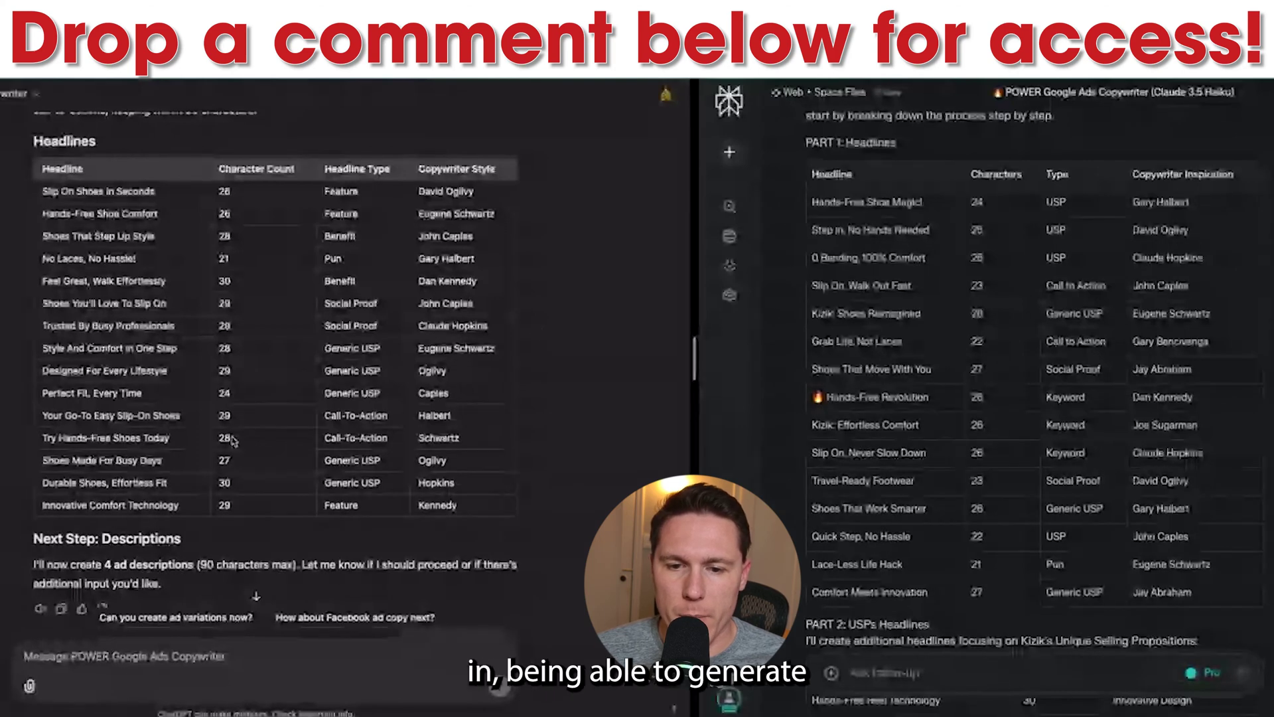
left_click_drag(182, 416, 65, 415)
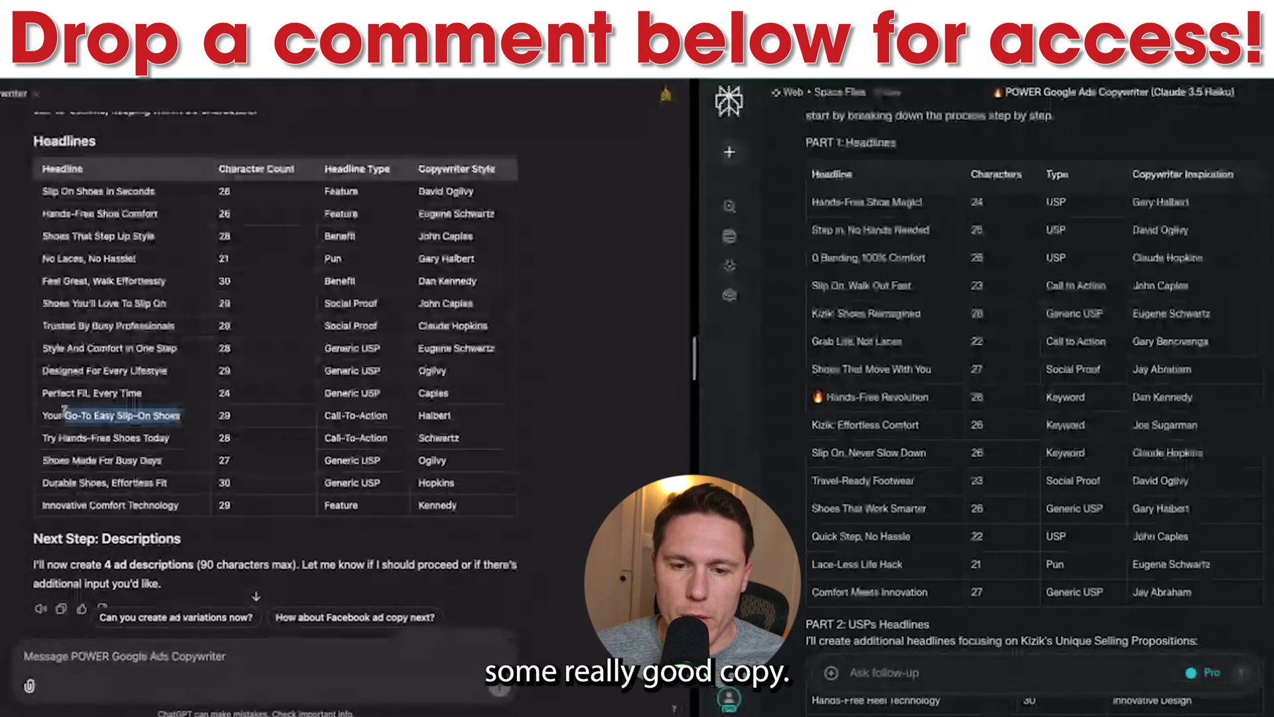
left_click(77, 435)
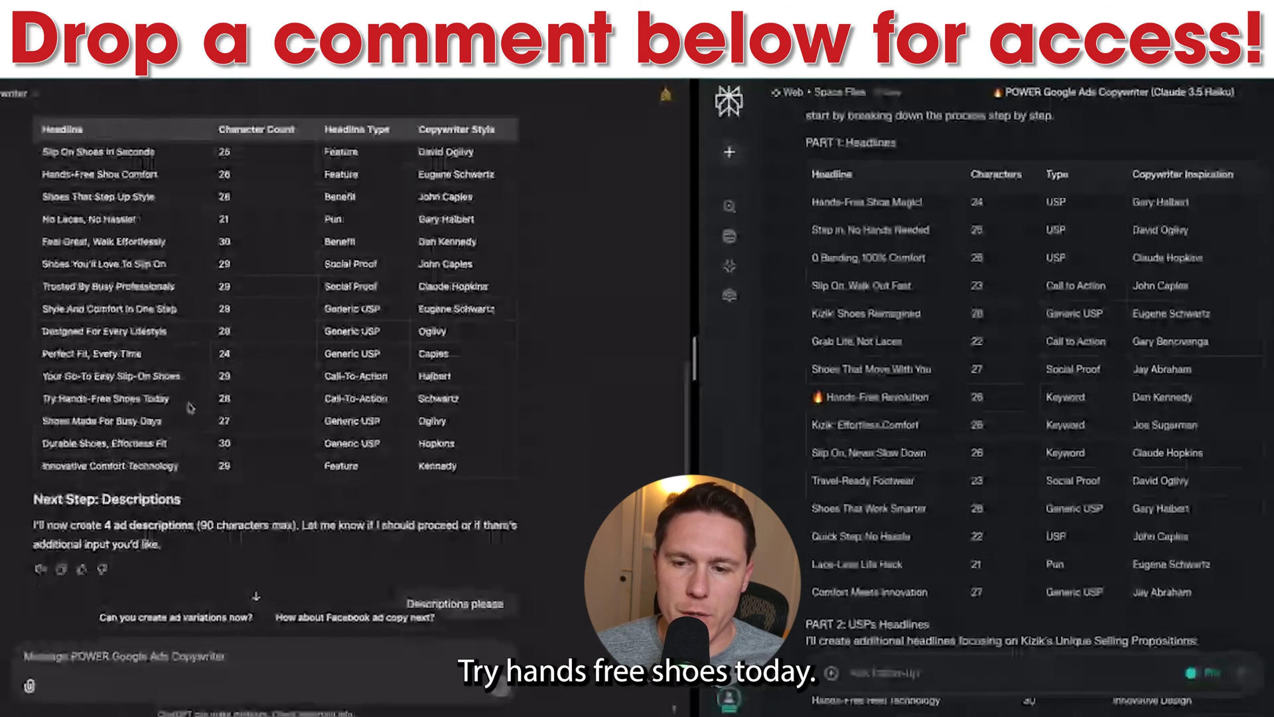
triple_click(191, 407)
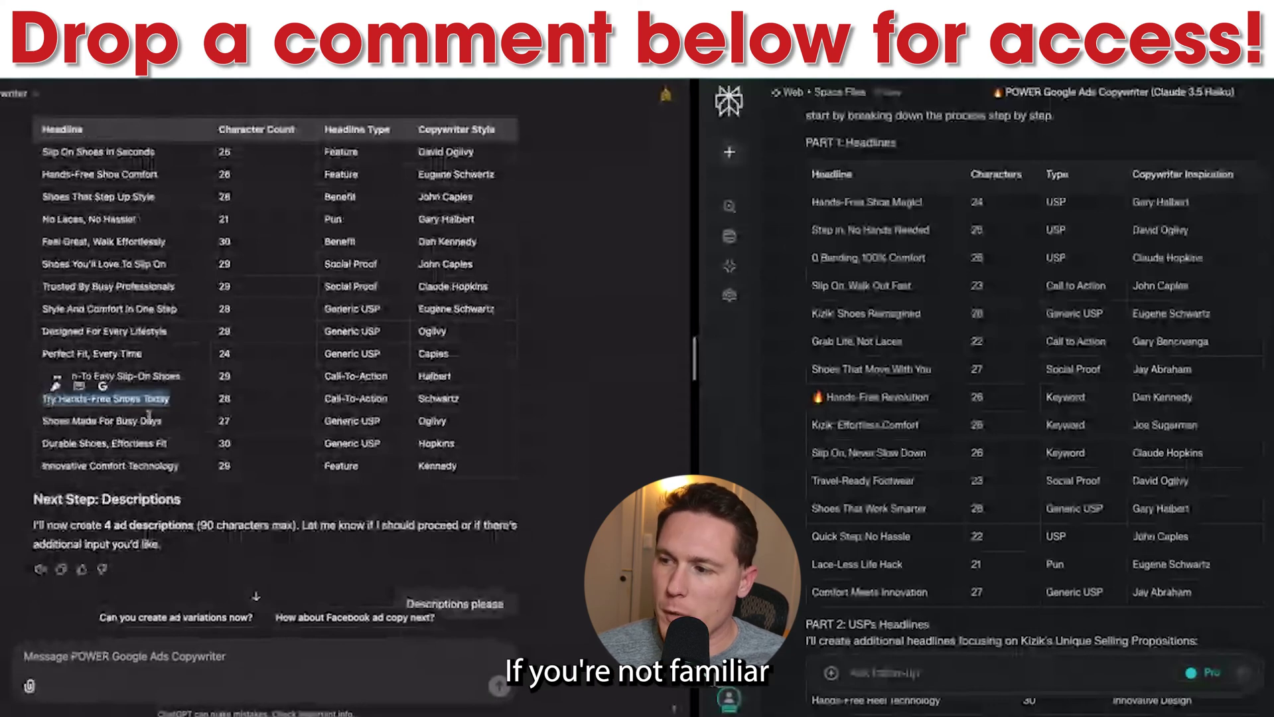
left_click(178, 413)
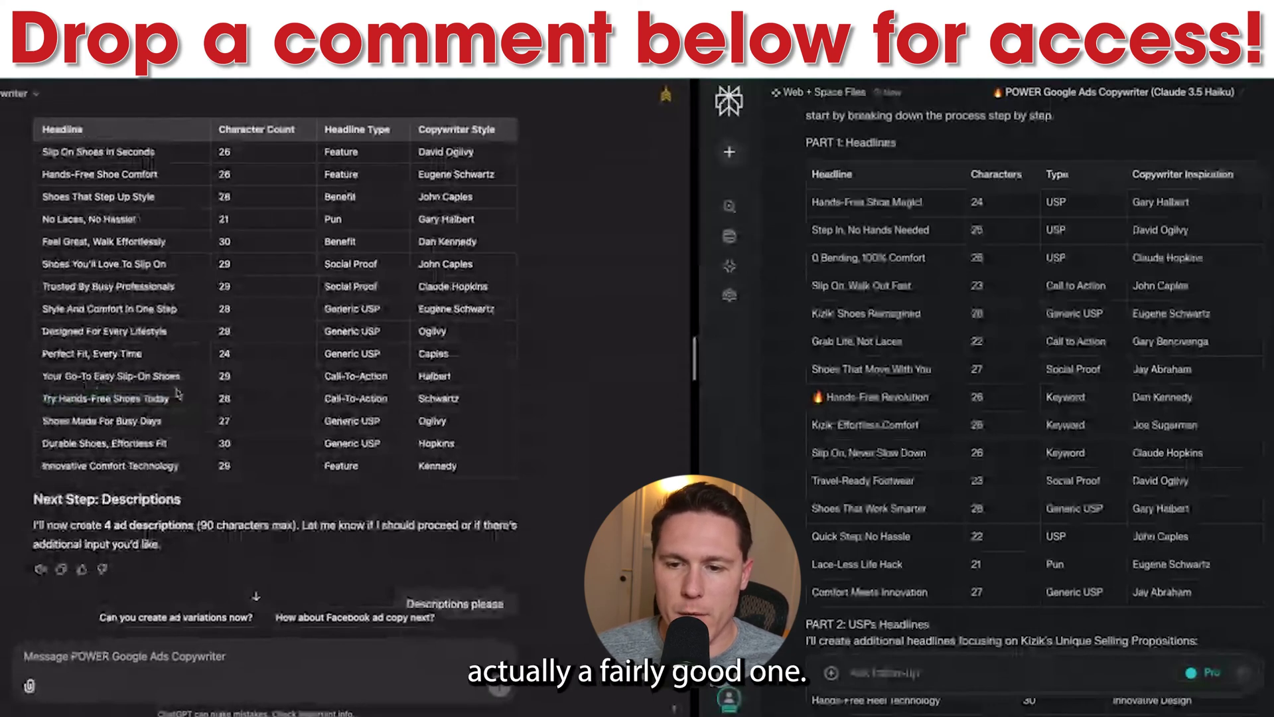
triple_click(178, 396)
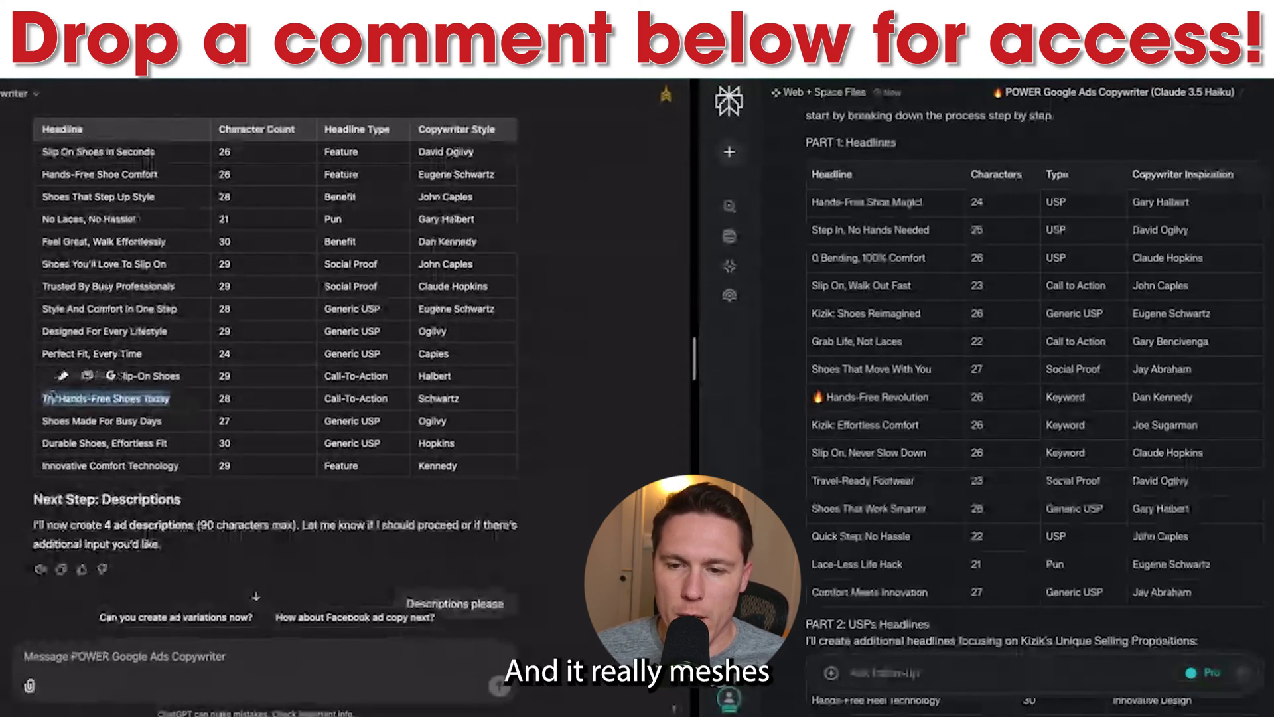
Compare ChatGPT's "Try Hands-Free Shoes Today" with Perplexity's first headlines, highlighting "0 Bending, 100% Comfort".
left_click(178, 395)
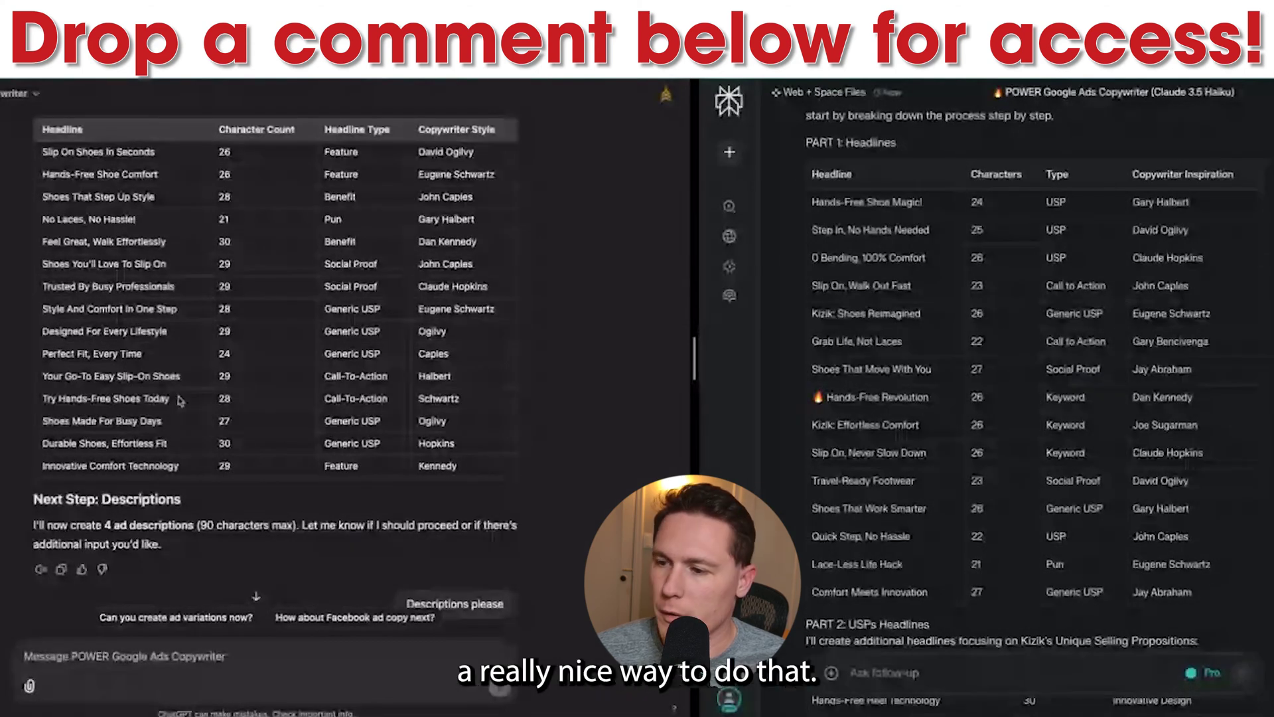
left_click_drag(178, 399, 58, 397)
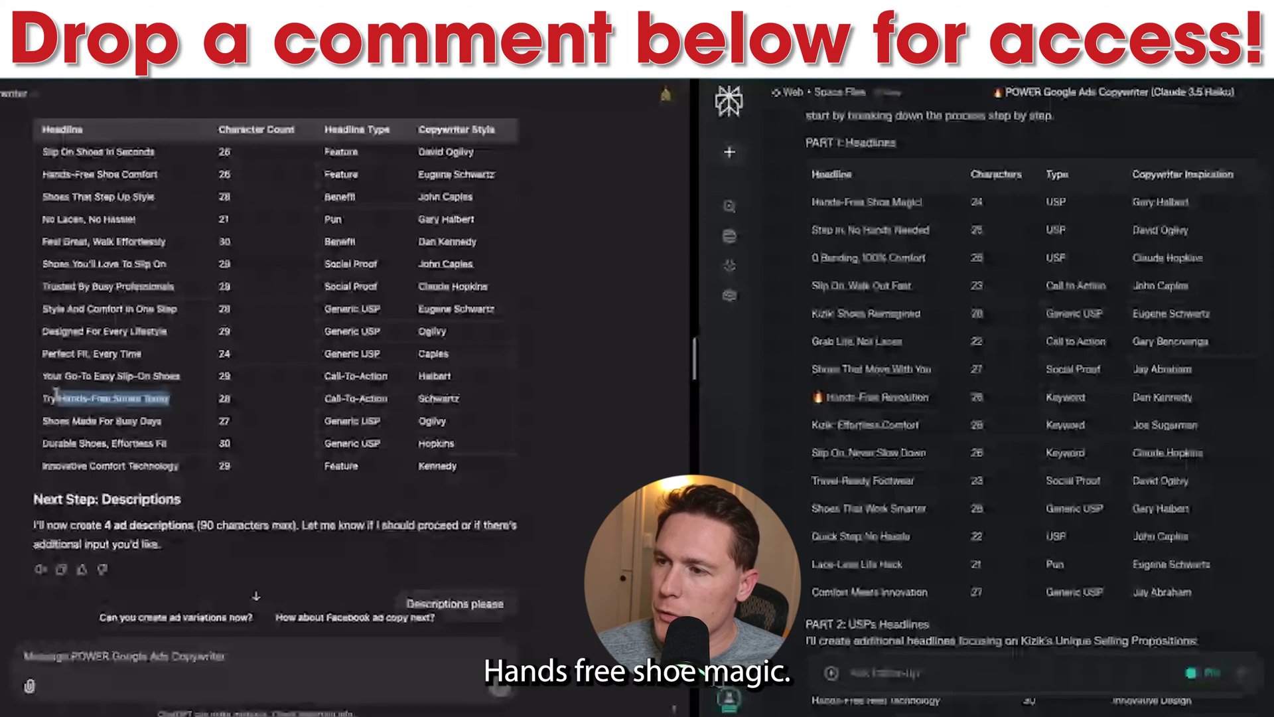
scroll(57, 393, "down", 1)
scroll(922, 187, "down", 1)
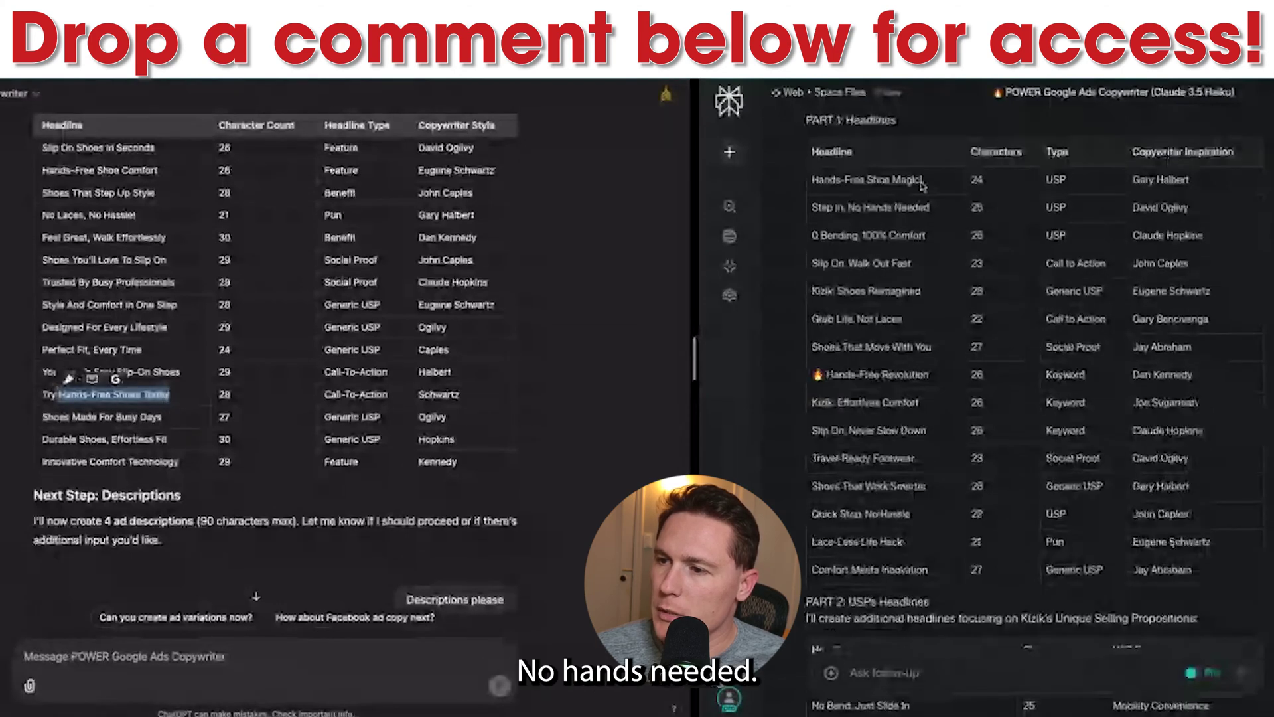
left_click_drag(811, 235, 936, 251)
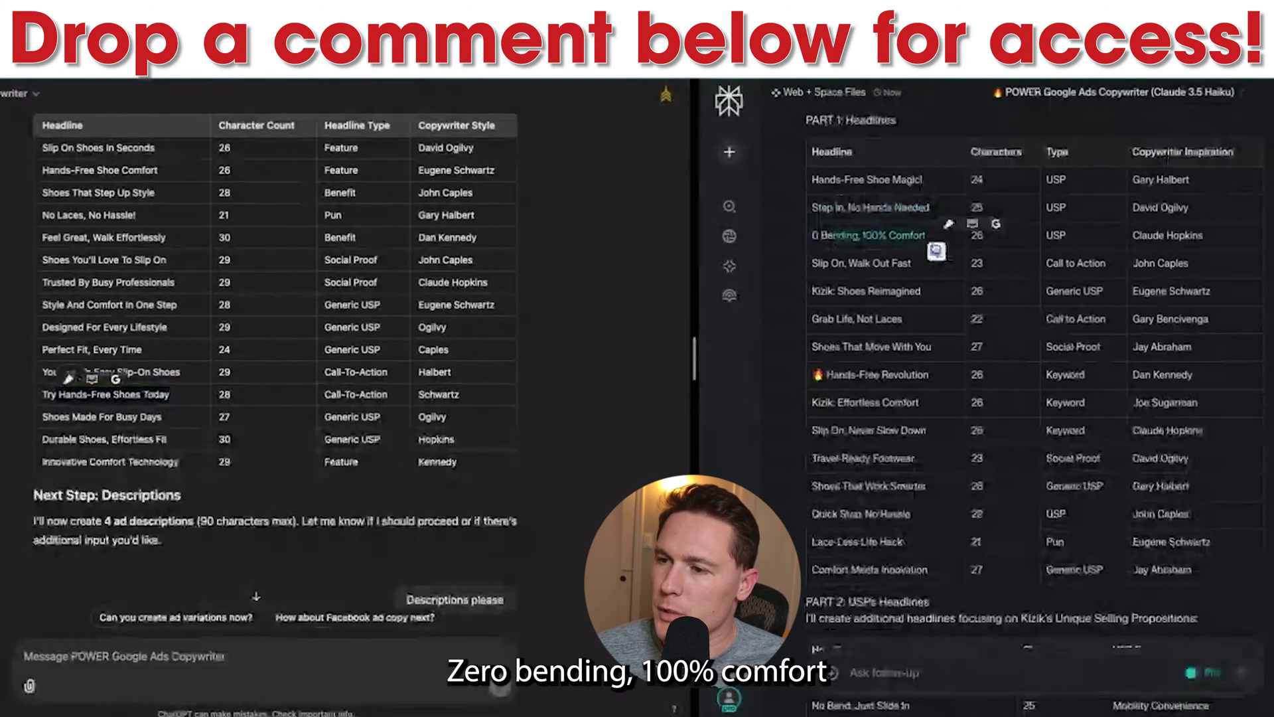
left_click(918, 275)
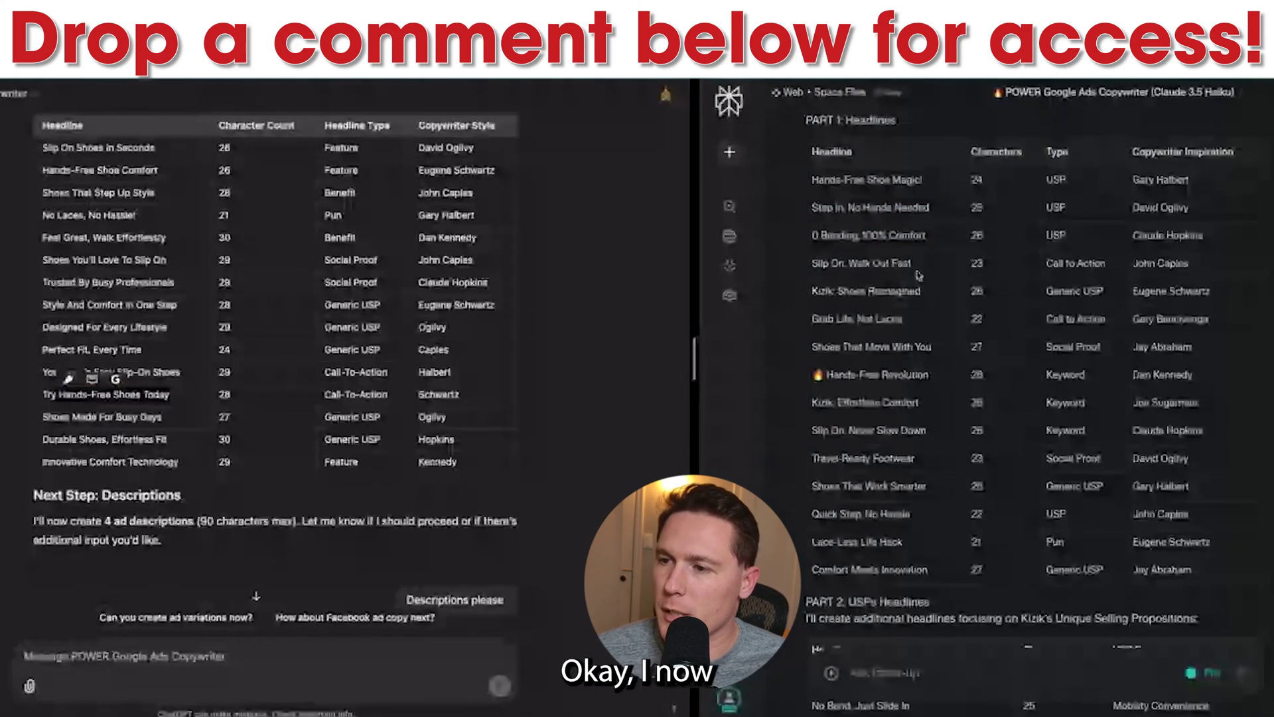
scroll(919, 275, "down", 1)
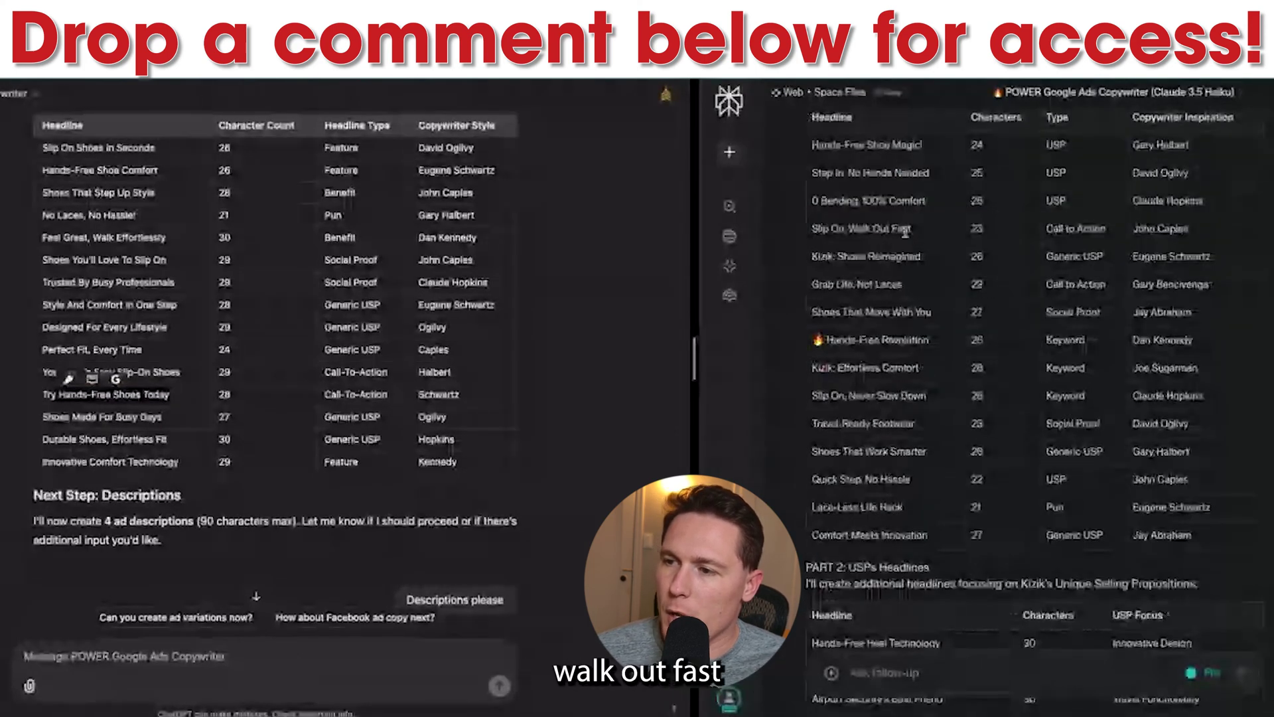
scroll(885, 299, "down", 1)
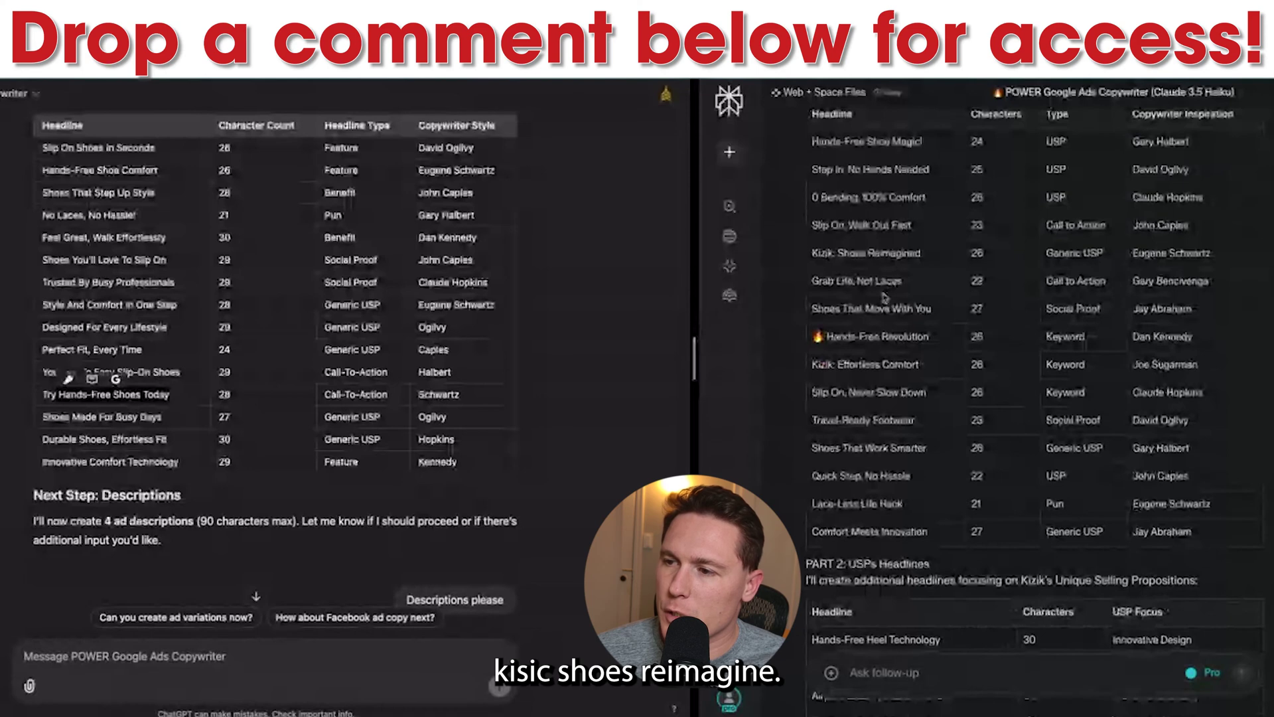
scroll(884, 299, "down", 1)
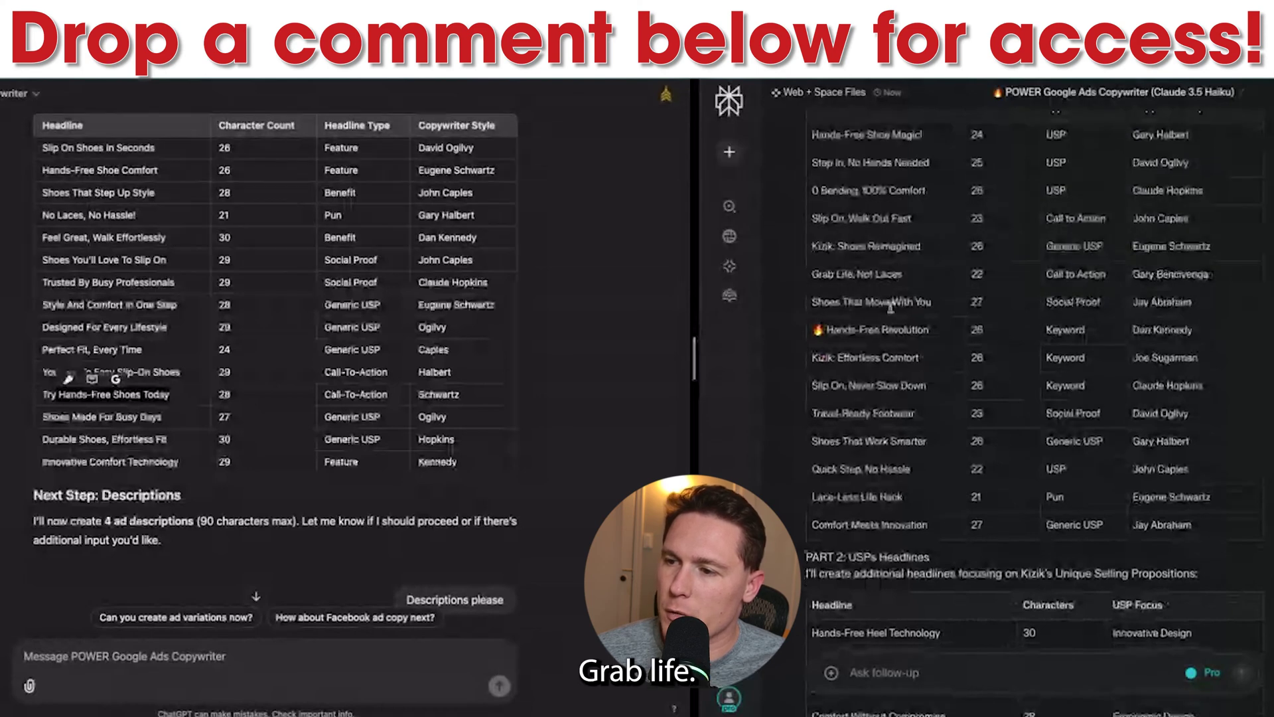
Review the middle headlines in Perplexity's table, highlighting "Shoes That Move With You" and "Hands-Free Revolution".
triple_click(939, 307)
left_click_drag(878, 334, 938, 340)
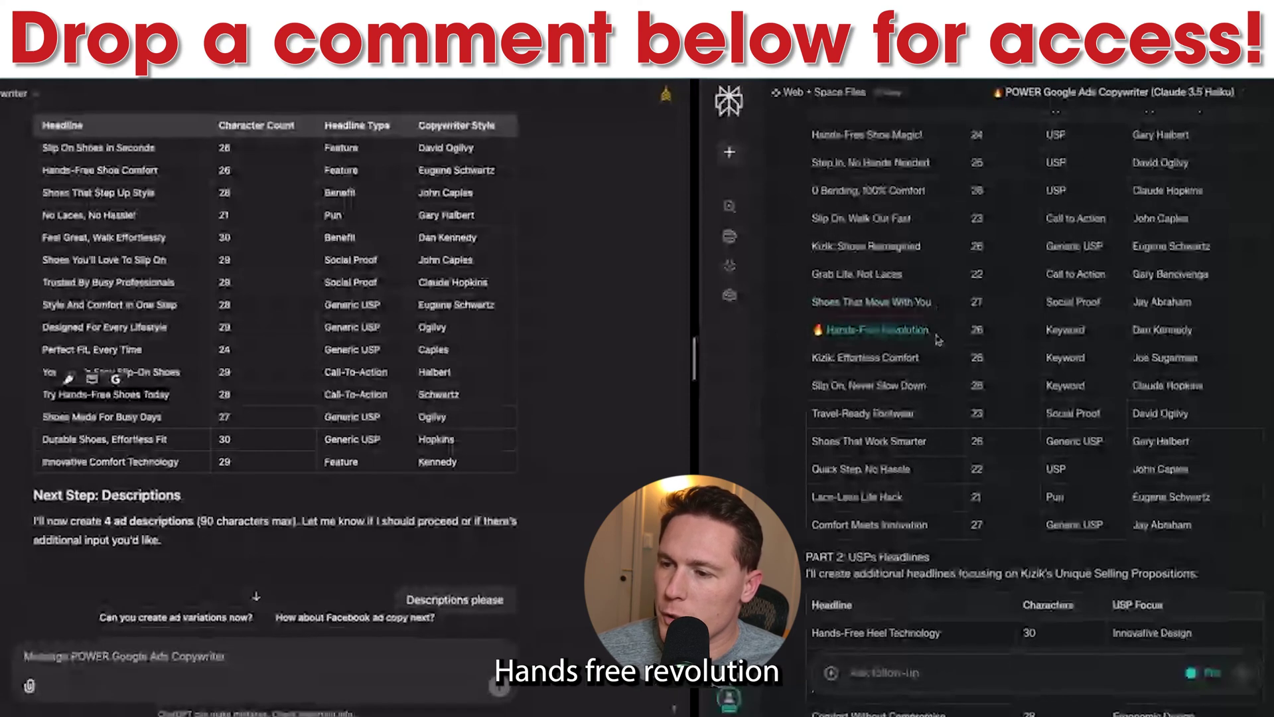
left_click(913, 374)
scroll(918, 413, "down", 1)
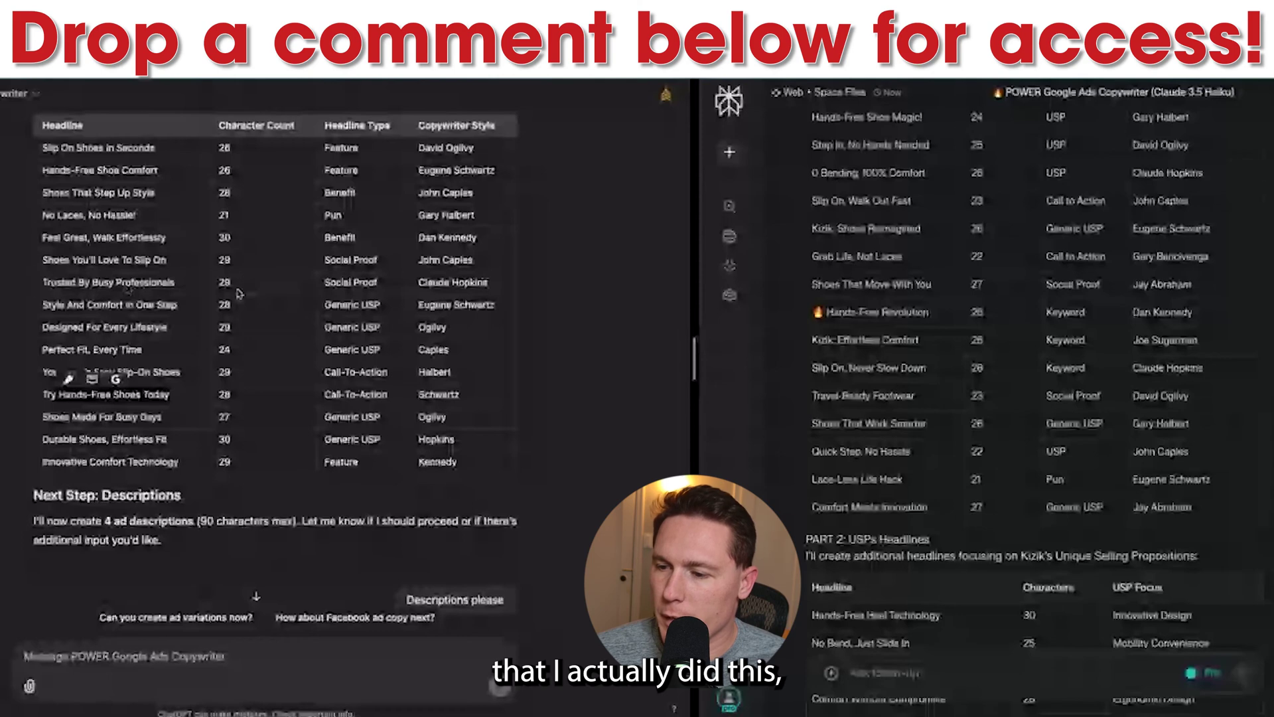
scroll(820, 452, "down", 1)
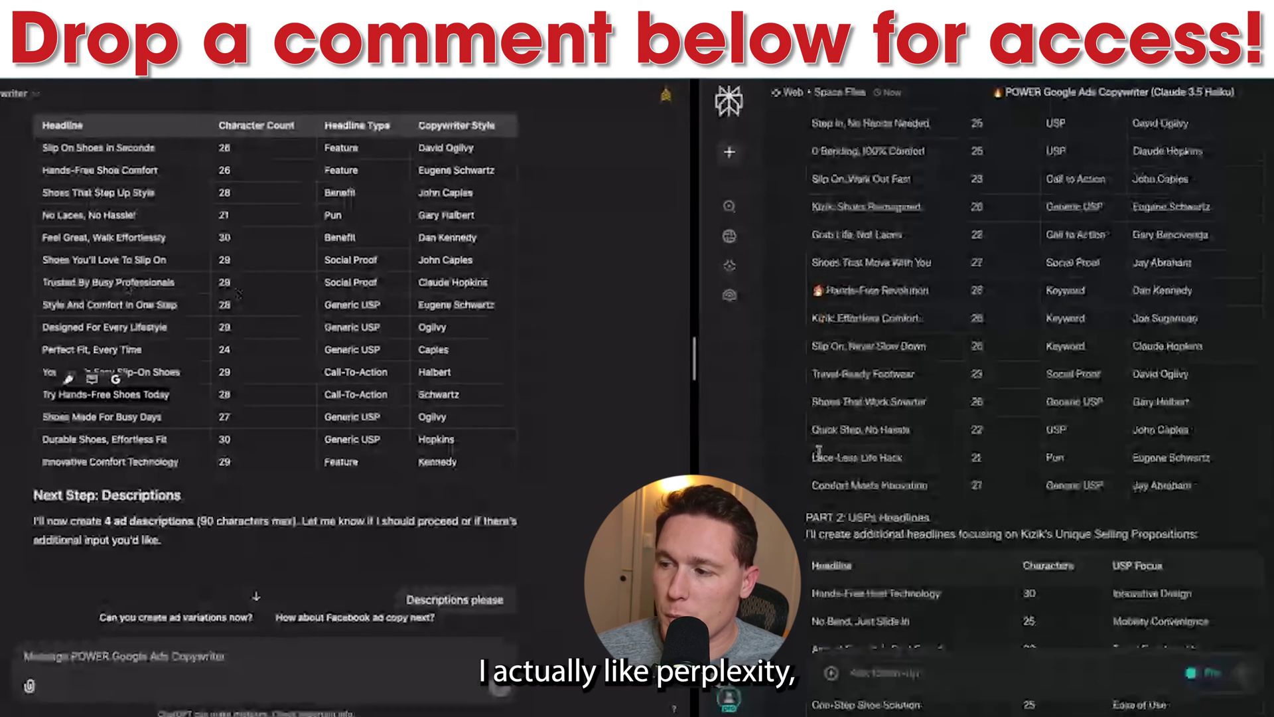
scroll(892, 319, "down", 1)
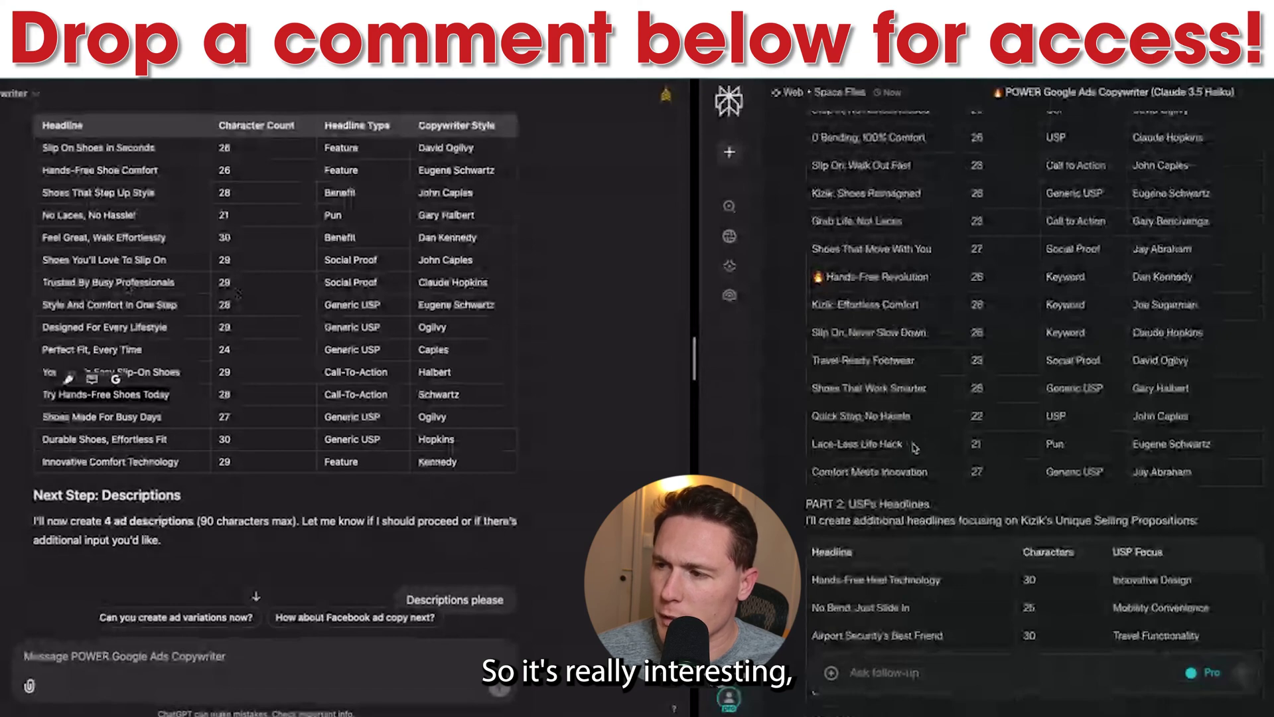
Examine the headline types in Perplexity's table, highlighting the USP and Social Proof entries.
scroll(914, 448, "up", 1)
scroll(1220, 181, "up", 1)
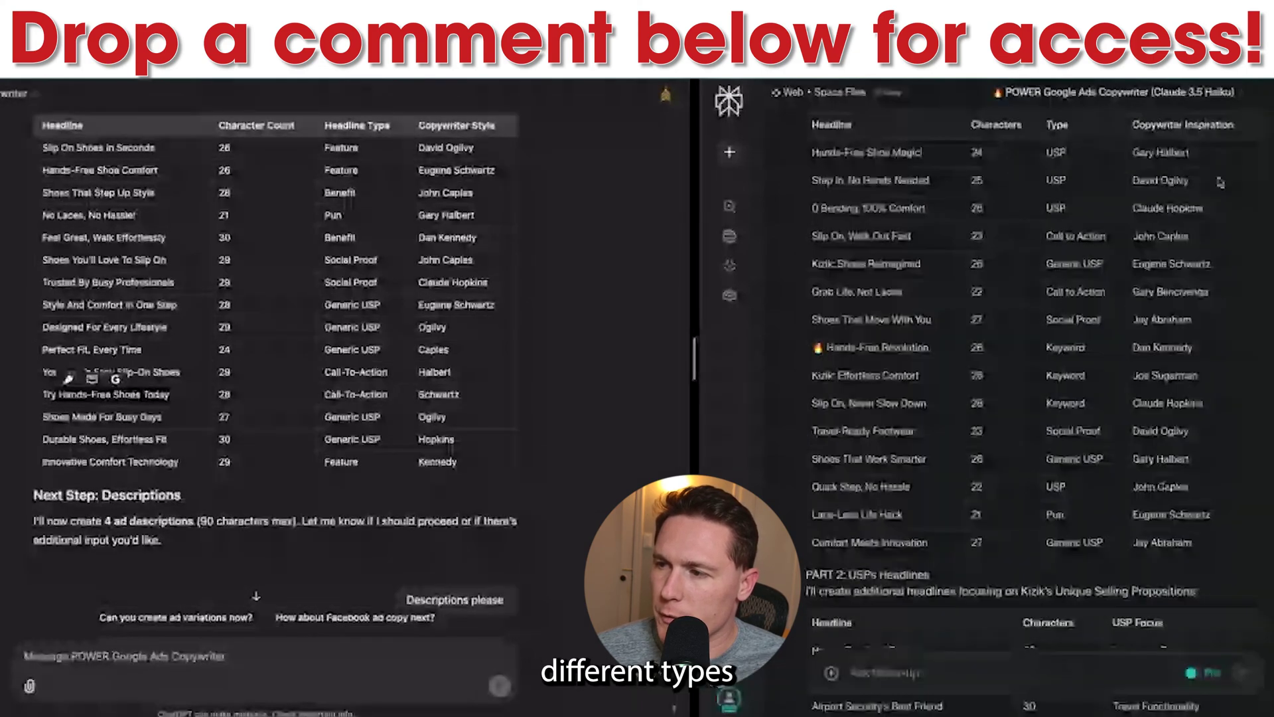
scroll(1220, 181, "up", 2)
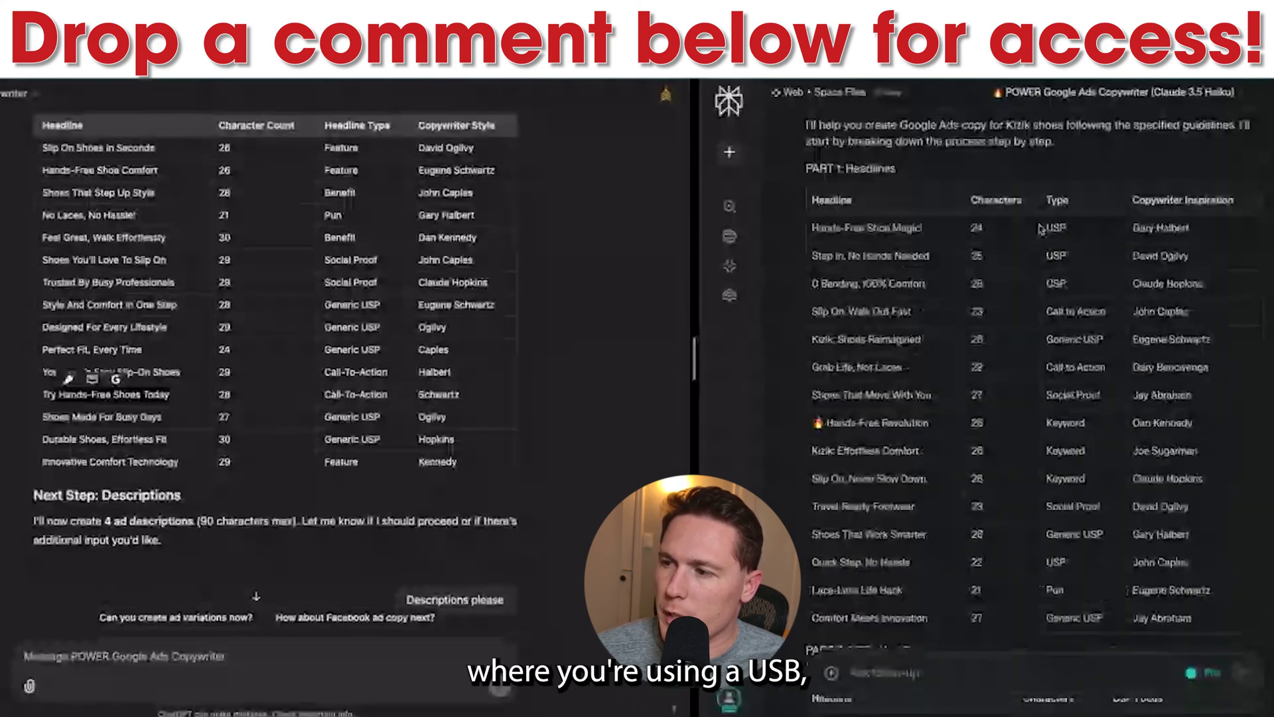
double_click(1054, 228)
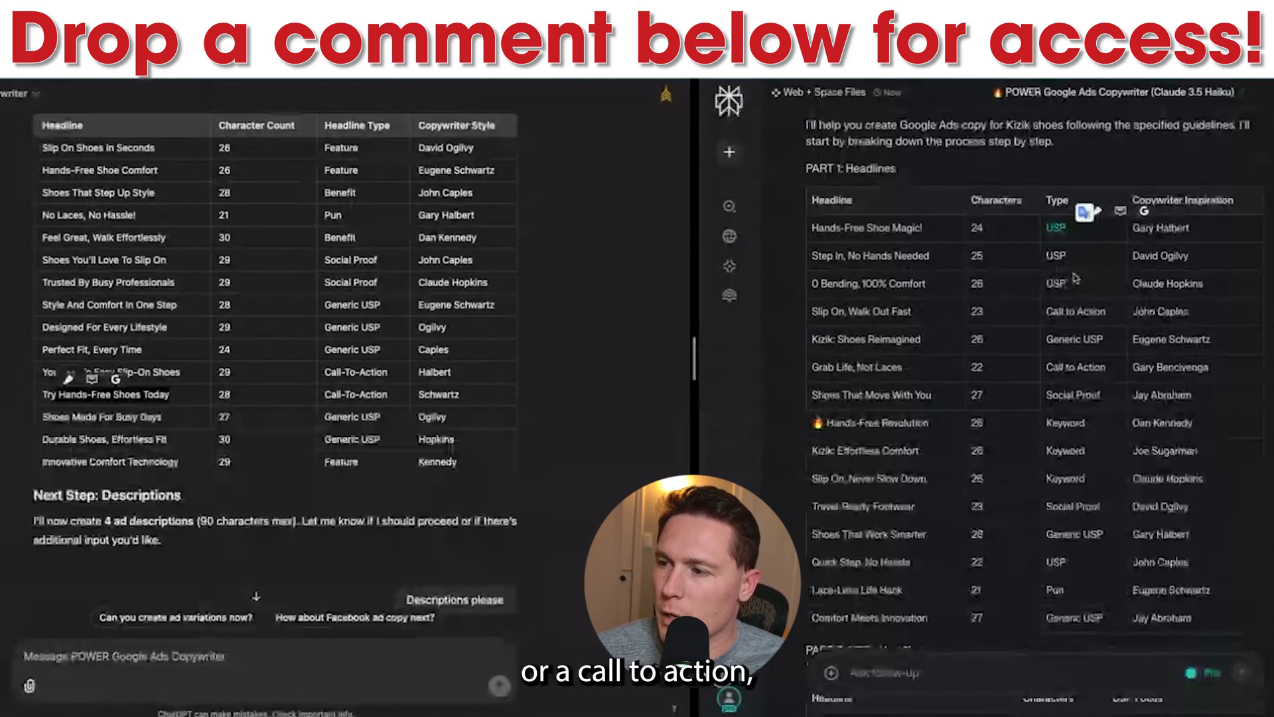
scroll(1075, 278, "down", 1)
scroll(1104, 293, "down", 1)
left_click_drag(1105, 293, 1082, 321)
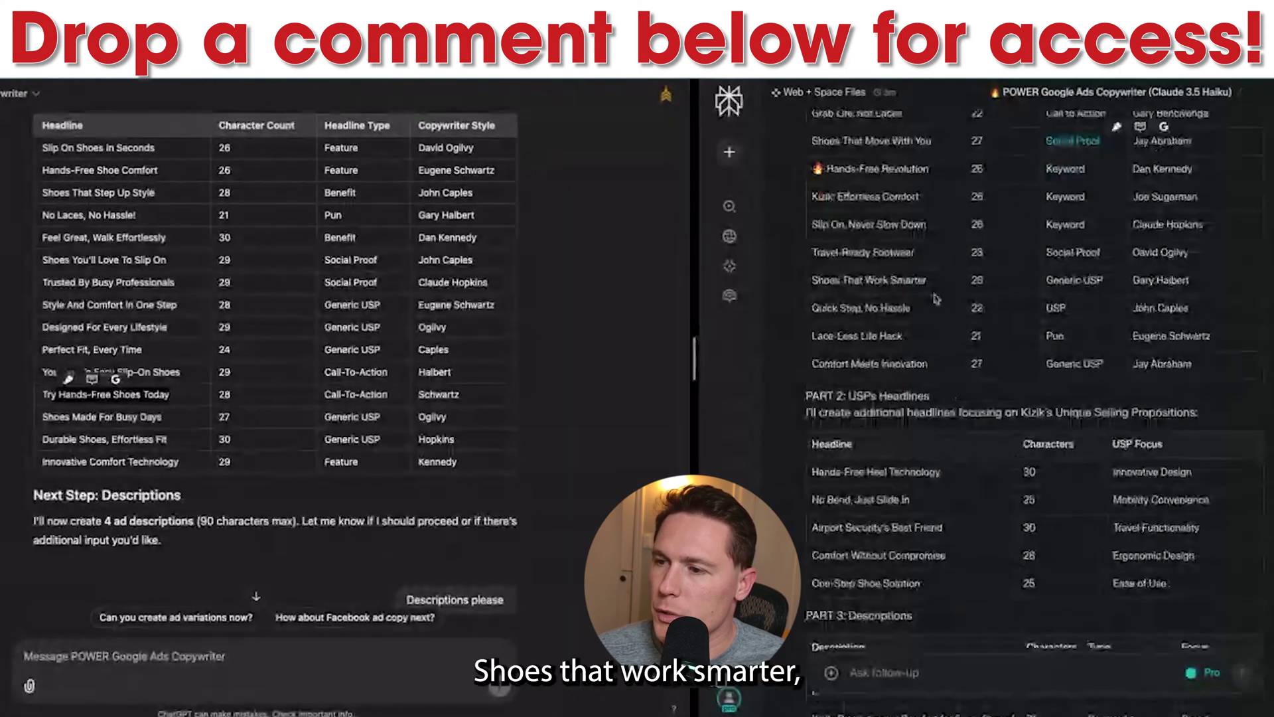
Review Perplexity's last Part 1 headlines, including "Lace-Less Life Hack", and its Part 2 USP headlines.
left_click_drag(807, 295, 829, 343)
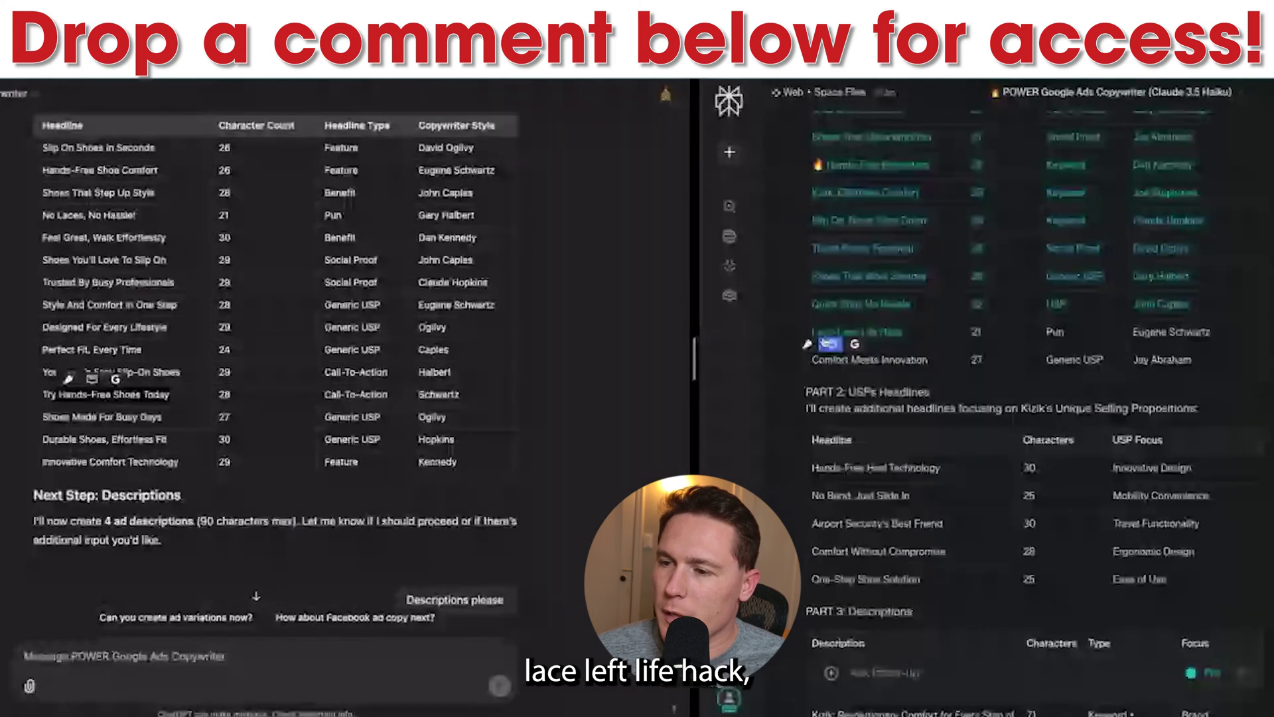
left_click(913, 339)
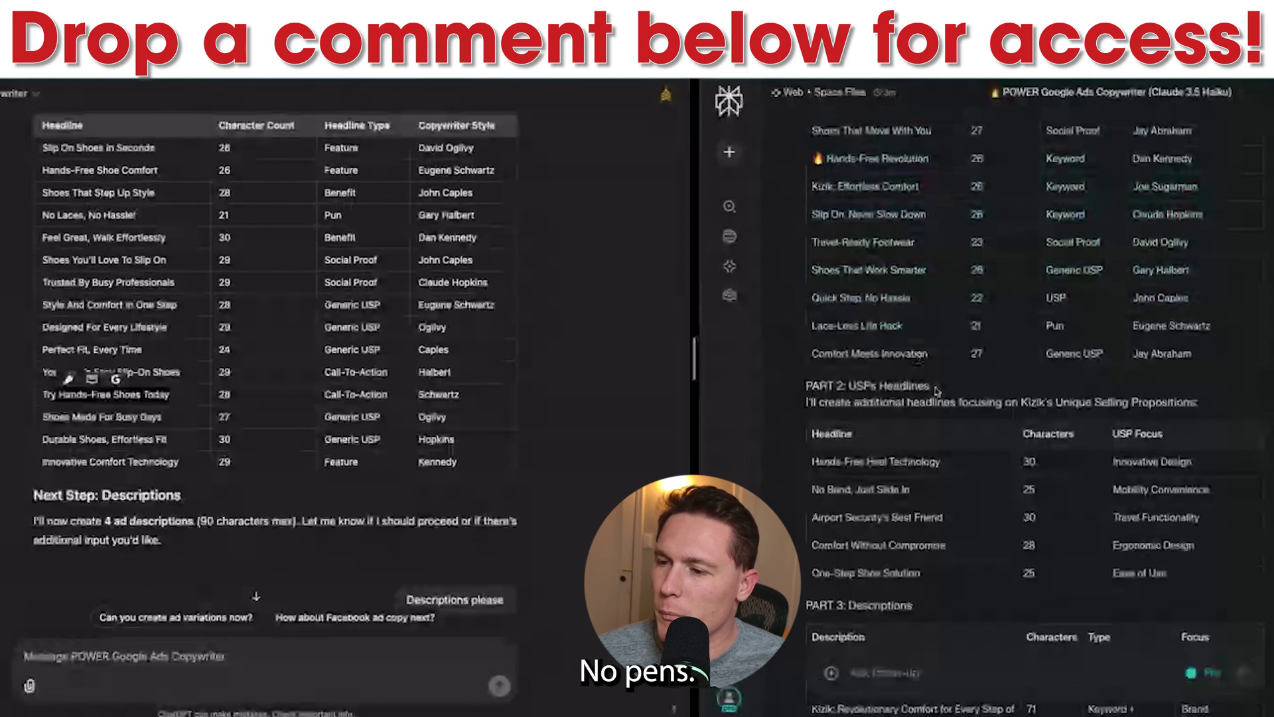
scroll(936, 390, "down", 1)
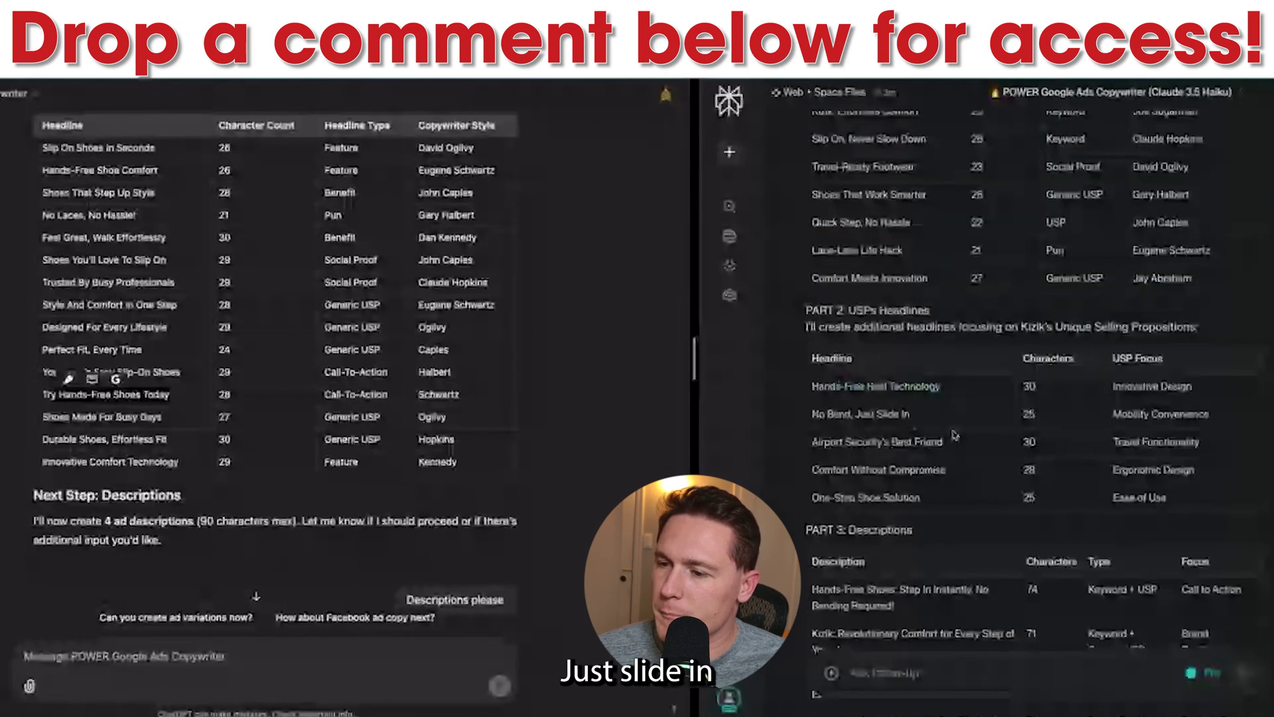
Compare the ad descriptions in Perplexity's Part 3 with the four descriptions generated by ChatGPT.
scroll(949, 425, "down", 4)
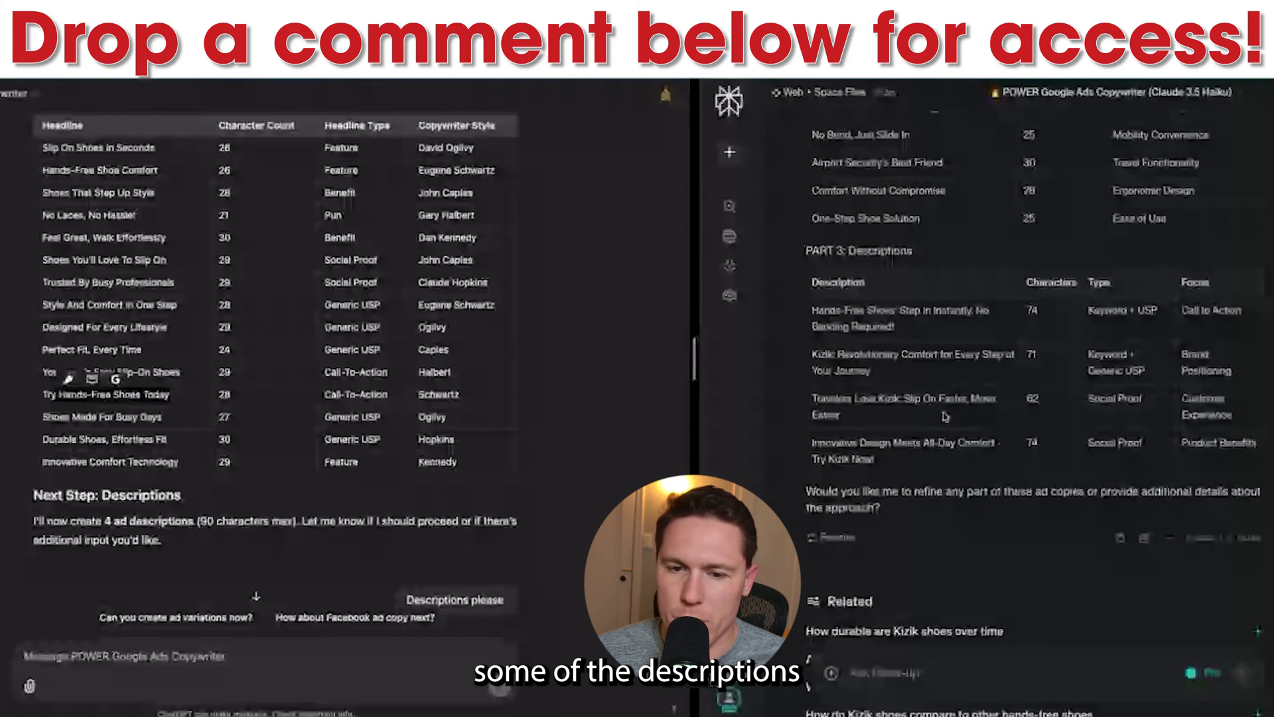
scroll(946, 416, "down", 1)
scroll(305, 494, "down", 3)
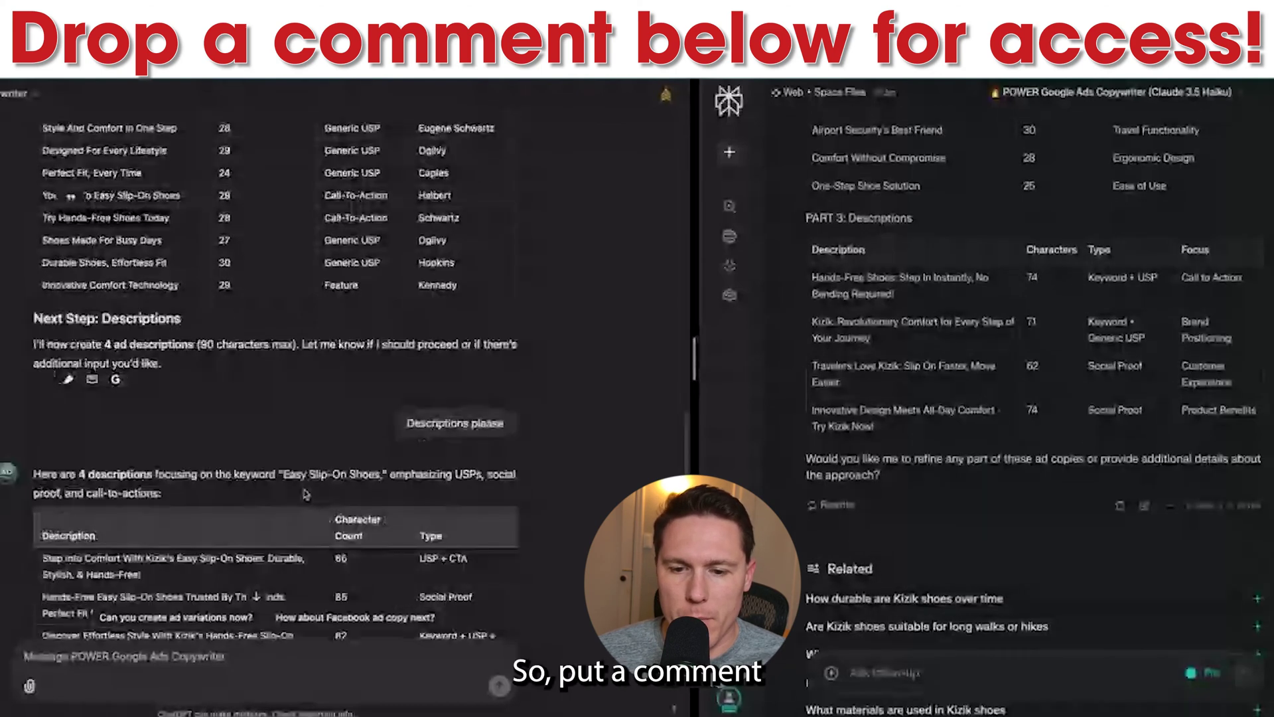
scroll(306, 494, "down", 3)
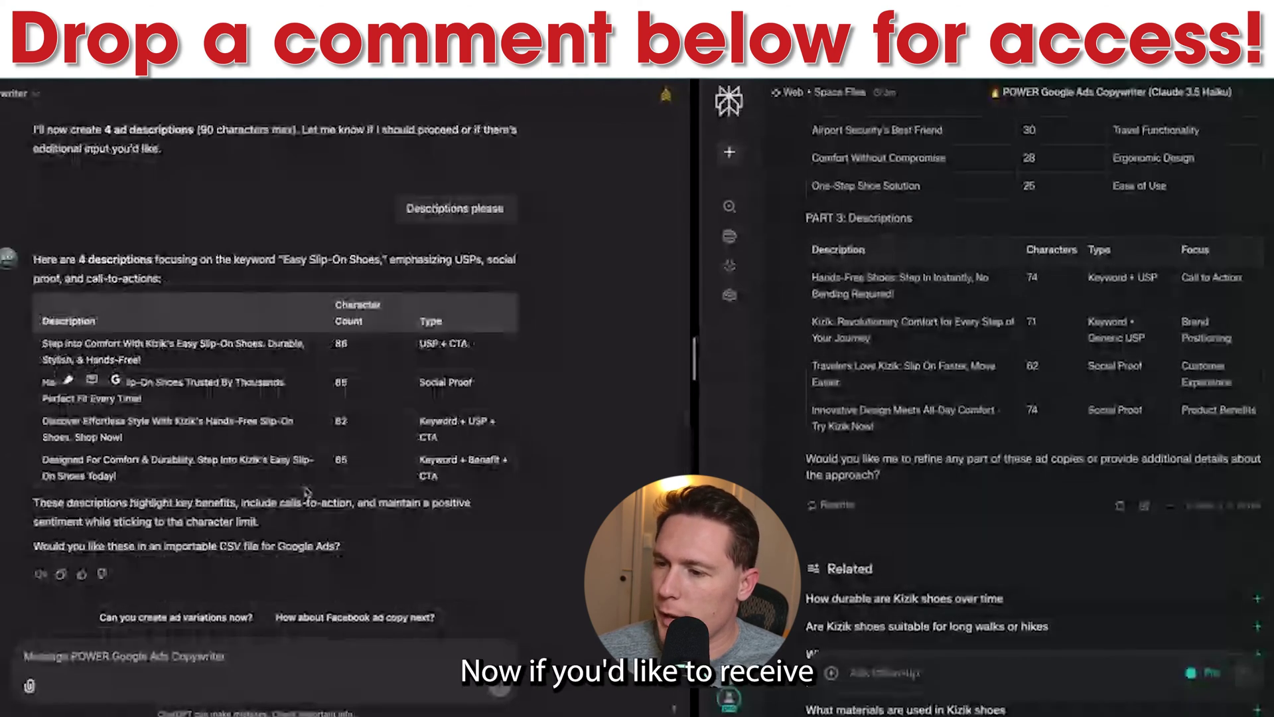
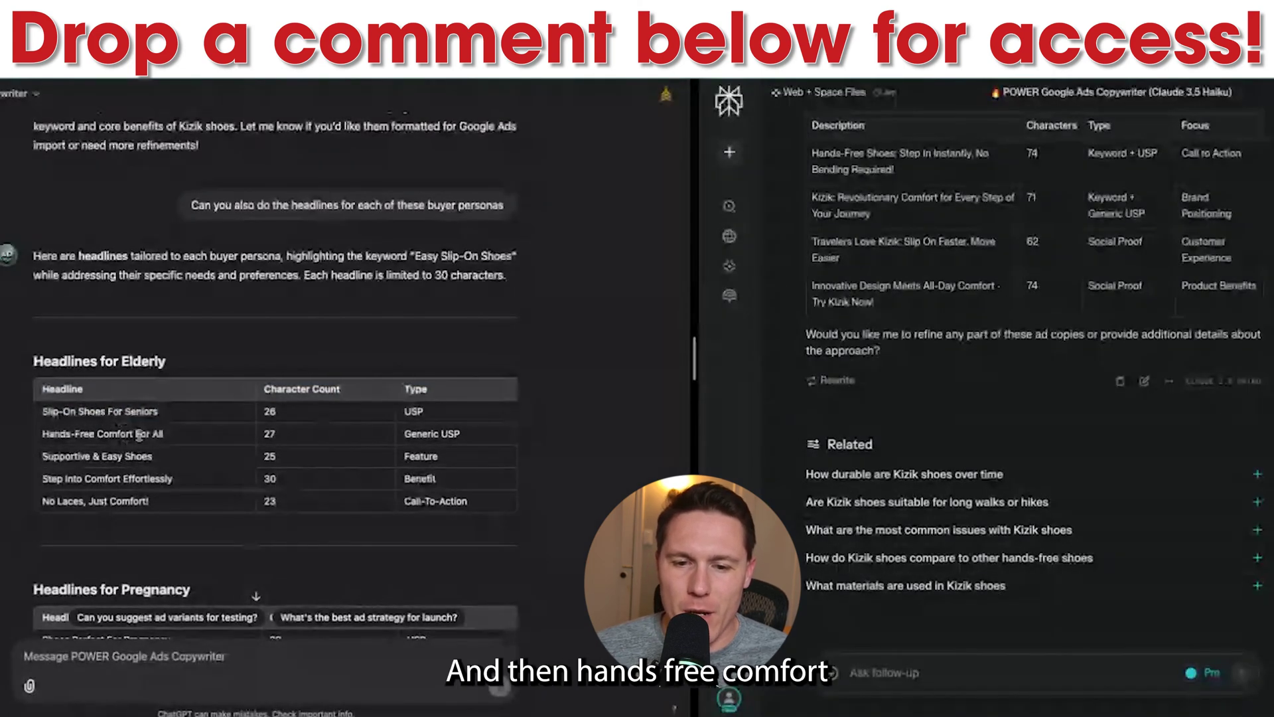
Review ChatGPT's headlines for the Elderly persona, highlighting "Hands-Free Comfort For All" and "Supportive & Easy Shoes".
left_click_drag(172, 437, 42, 435)
left_click_drag(174, 465, 42, 459)
scroll(93, 471, "down", 1)
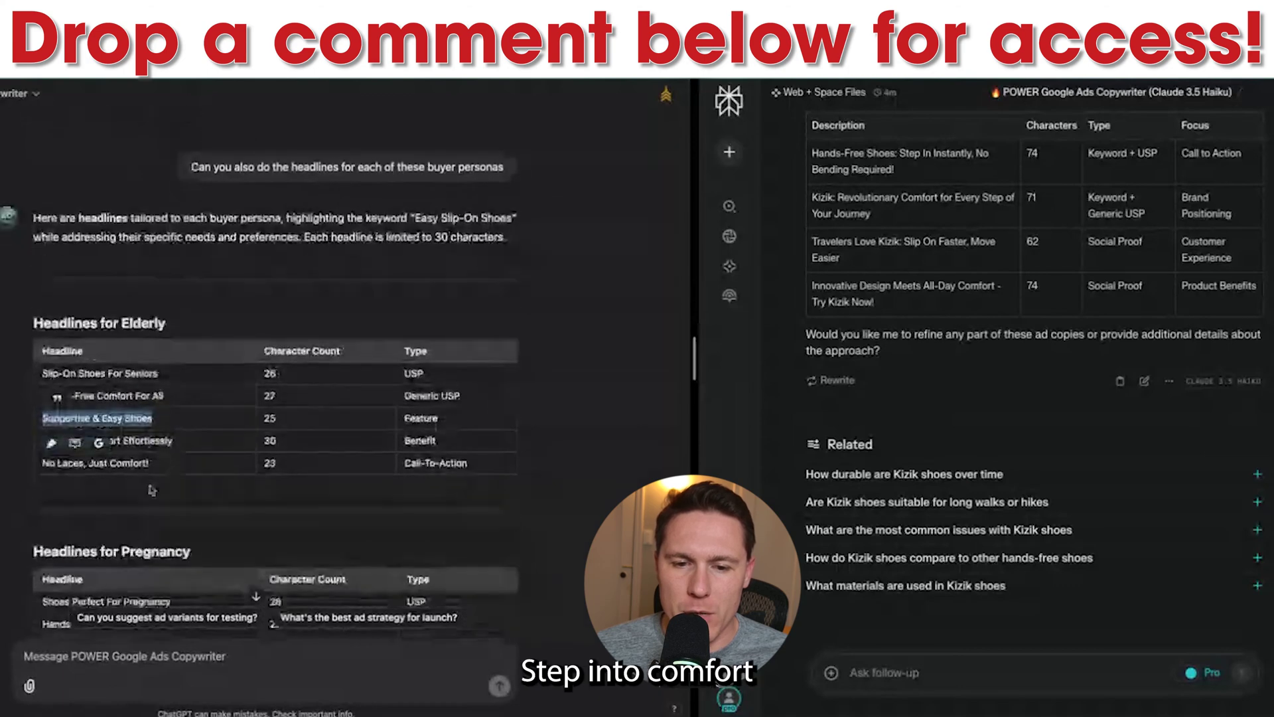
left_click(200, 448)
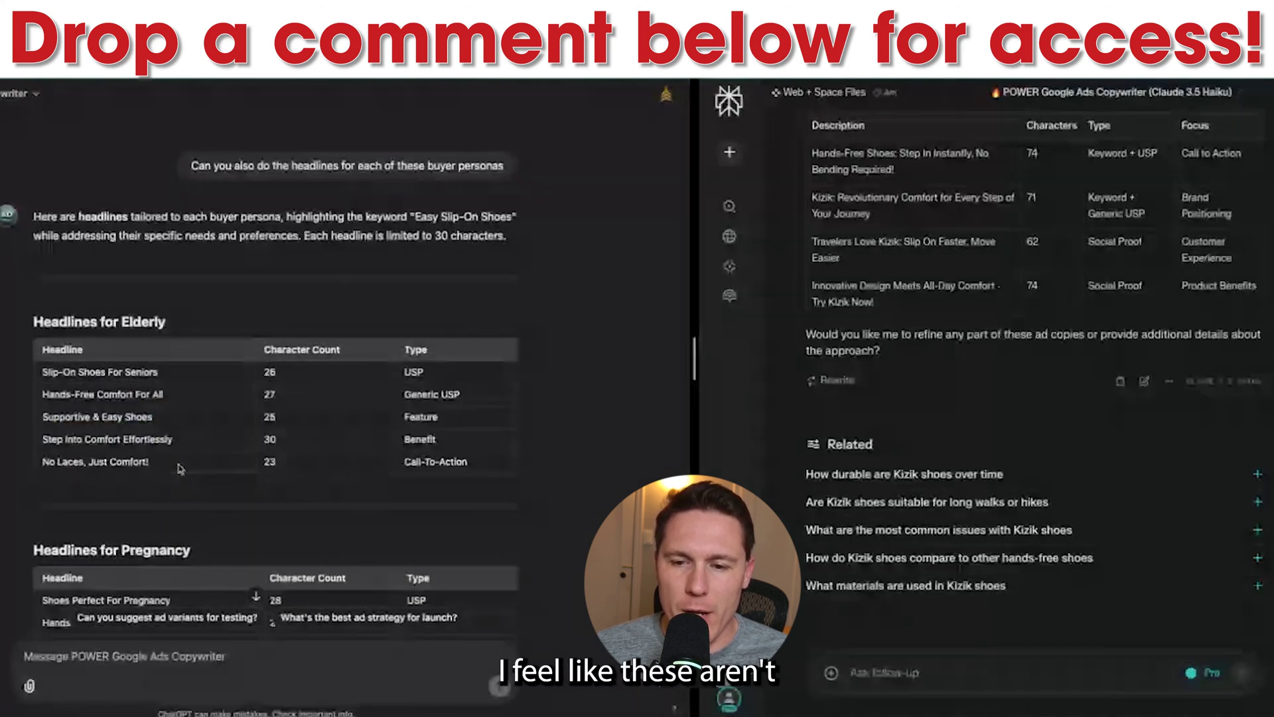
scroll(178, 468, "down", 1)
scroll(186, 451, "down", 1)
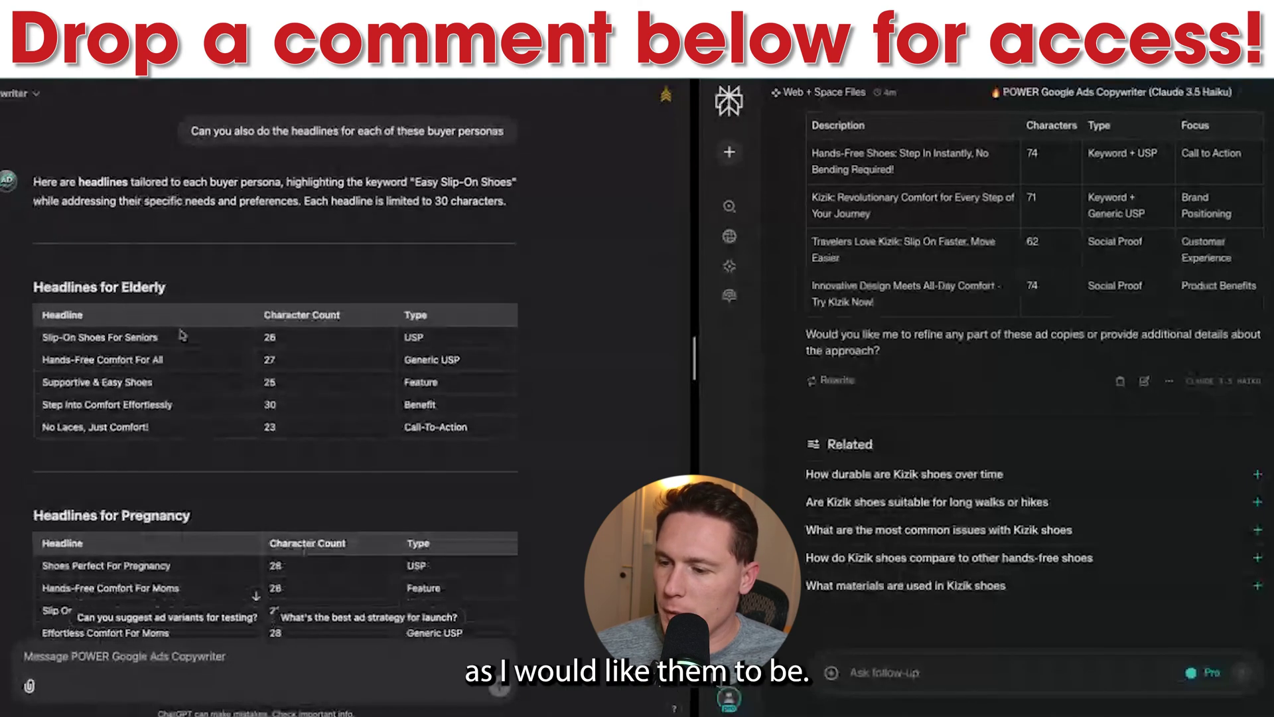
Copy the ChatGPT message listing the buyer personas Elderly, Pregnancy and Children, and send it as a follow-up in Perplexity.
scroll(143, 425, "up", 3)
scroll(143, 425, "up", 6)
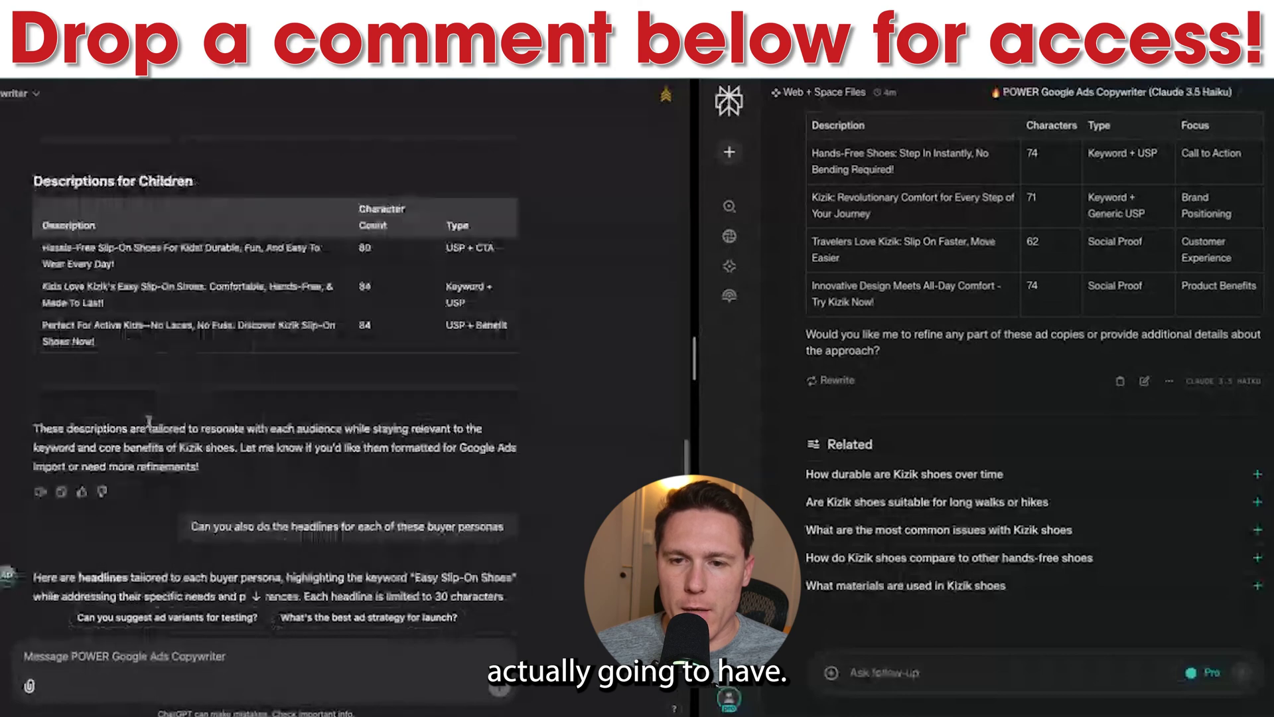
scroll(149, 422, "up", 15)
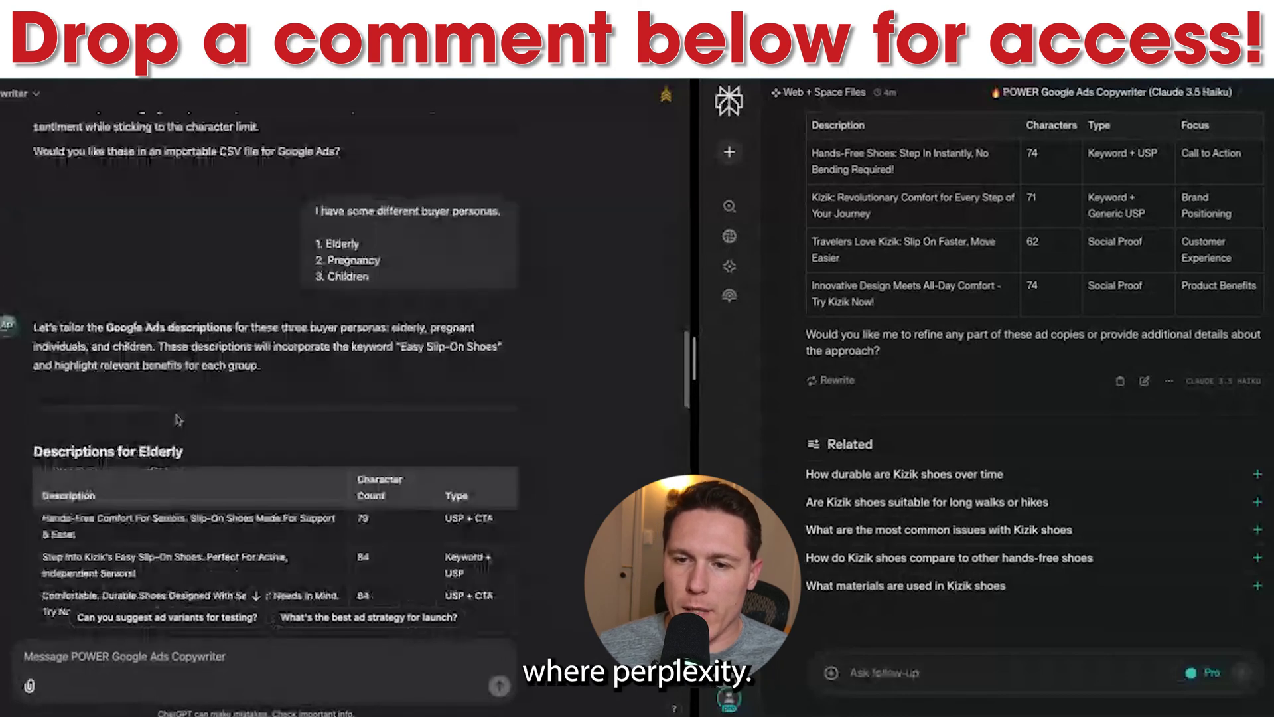
scroll(384, 304, "up", 1)
left_click_drag(384, 304, 309, 213)
key("ctrl+c")
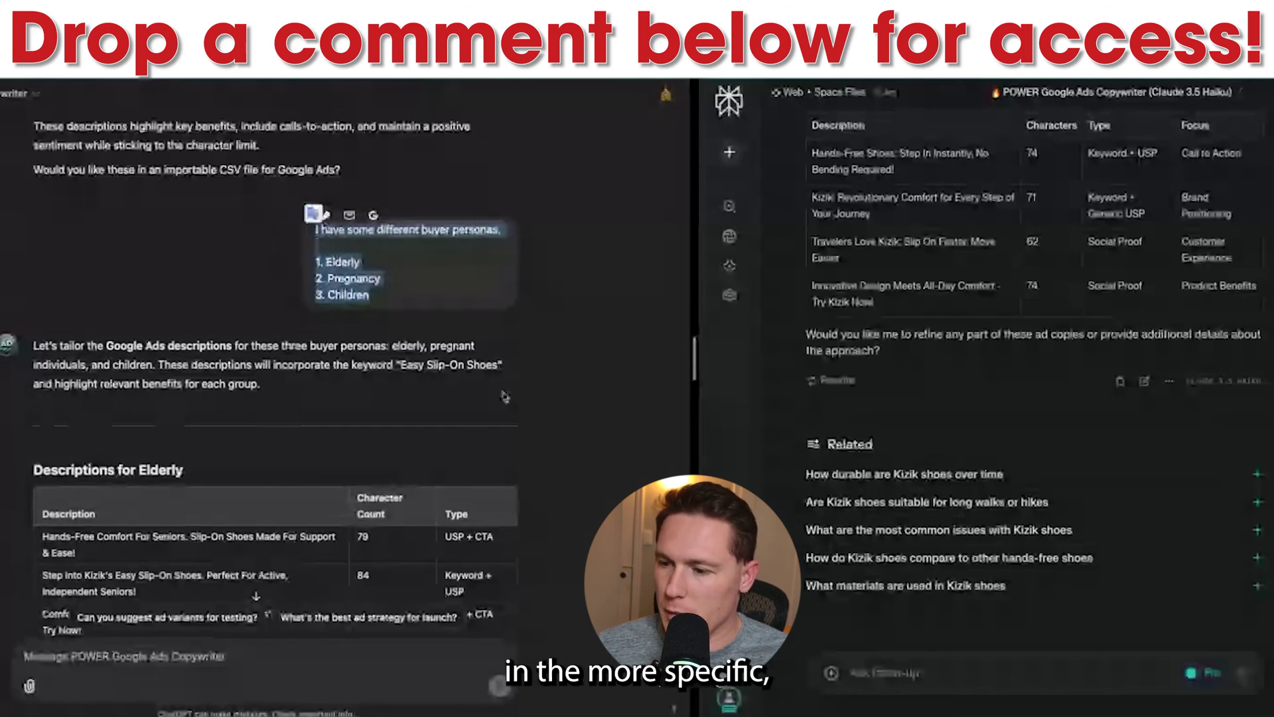
left_click(1120, 657)
key("ctrl+v")
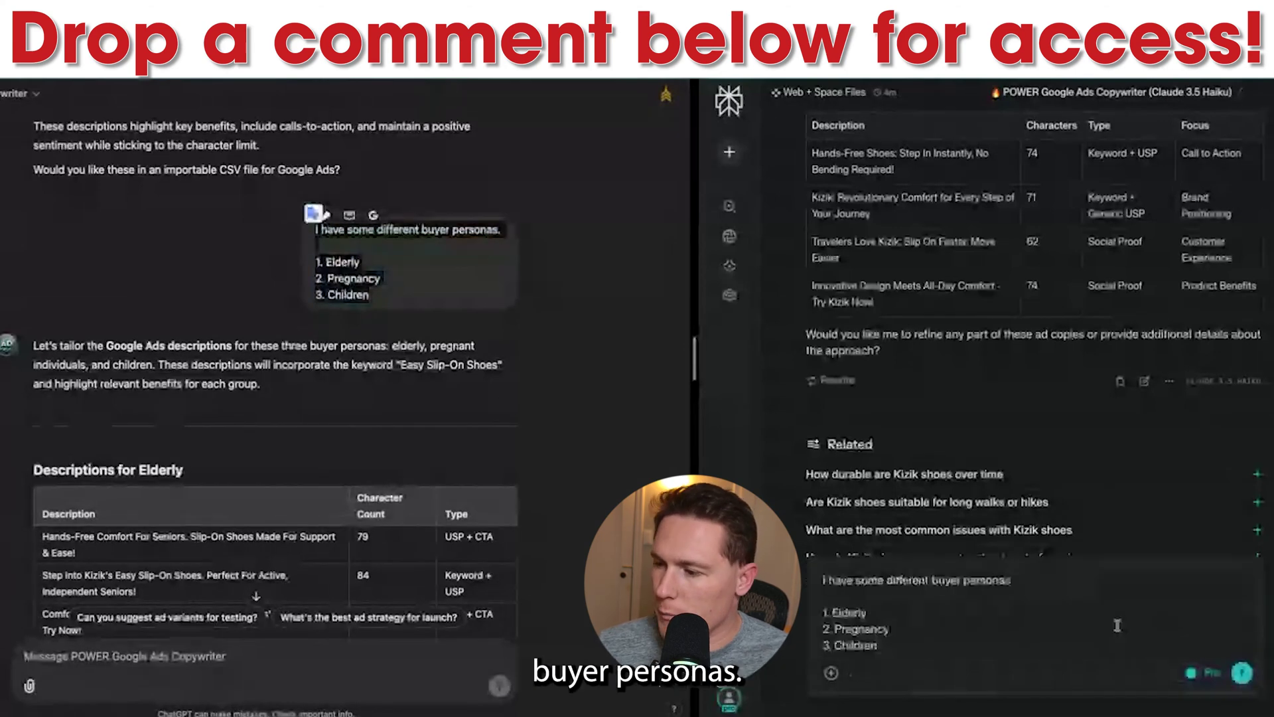
left_click(1253, 676)
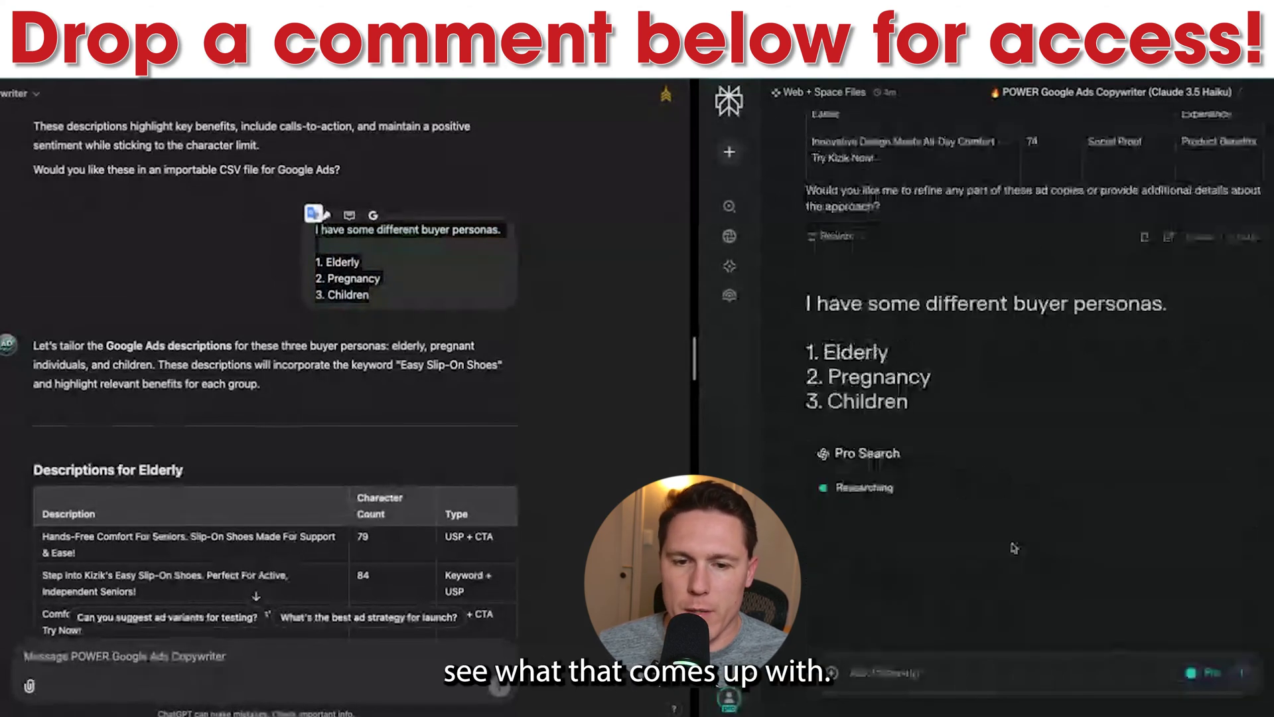
Review ChatGPT's ad descriptions for the Pregnancy and Children personas.
scroll(320, 417, "down", 2)
scroll(320, 416, "down", 5)
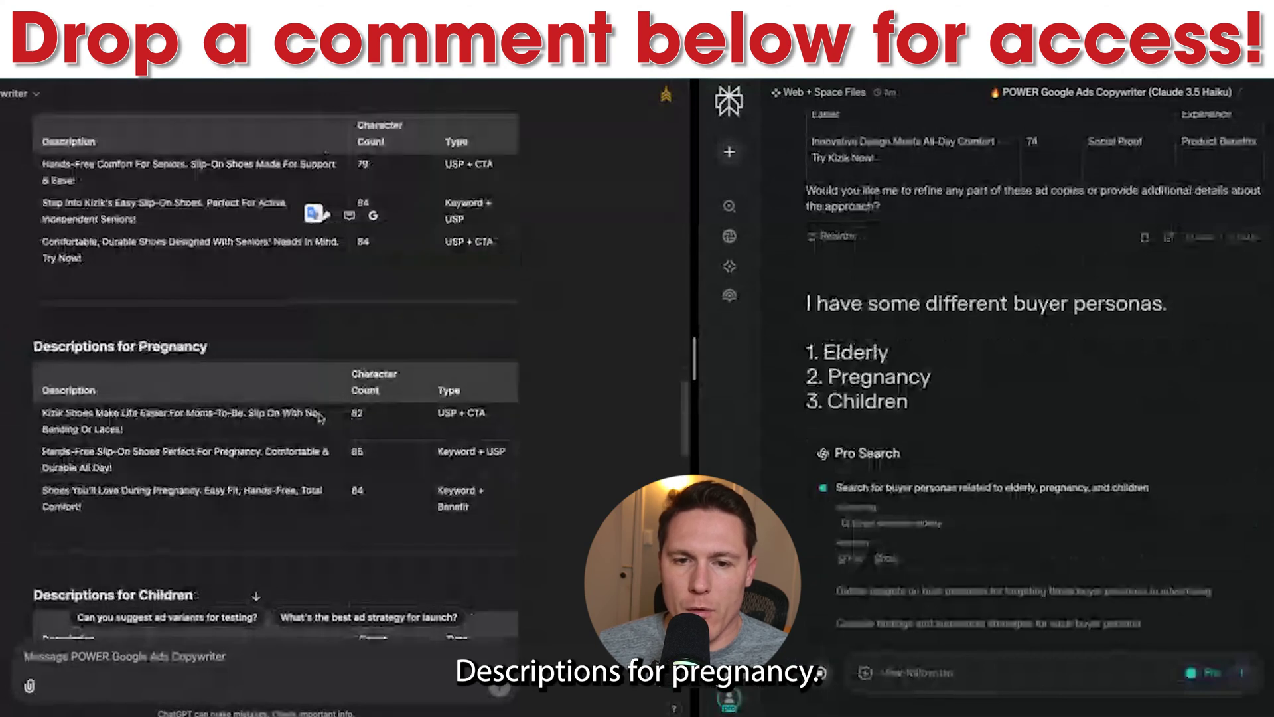
scroll(246, 431, "down", 1)
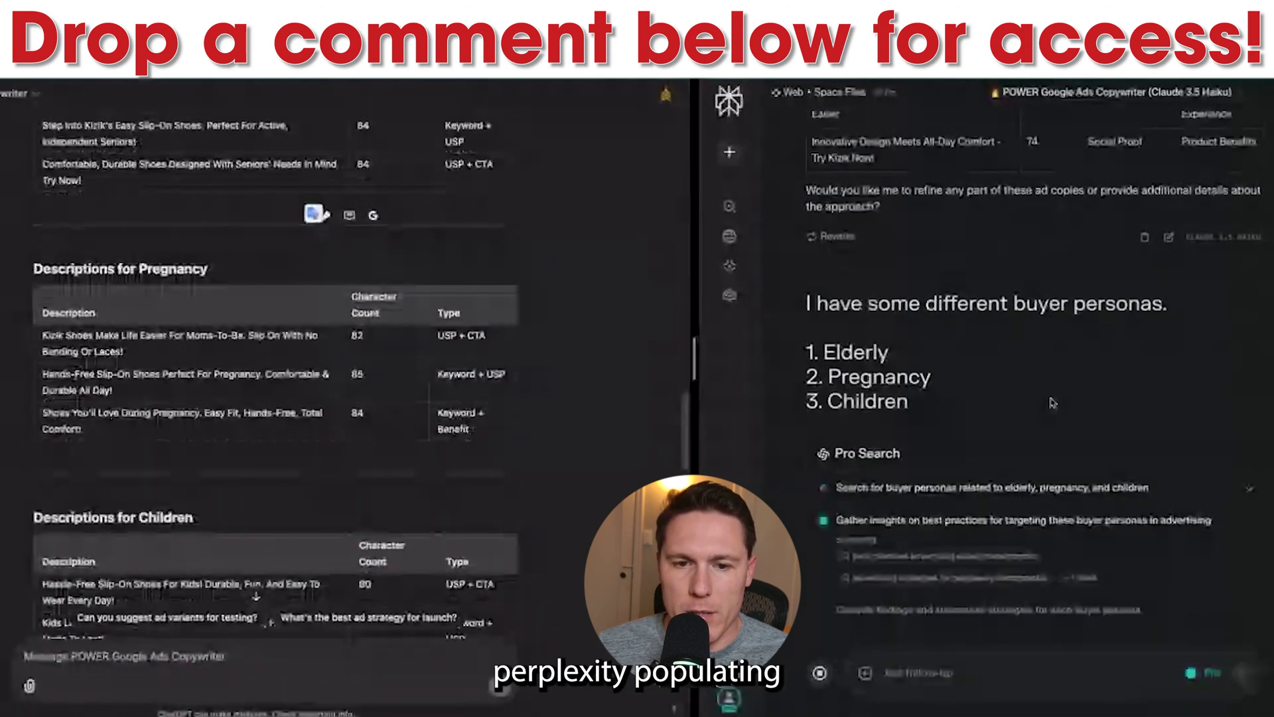
scroll(199, 371, "down", 2)
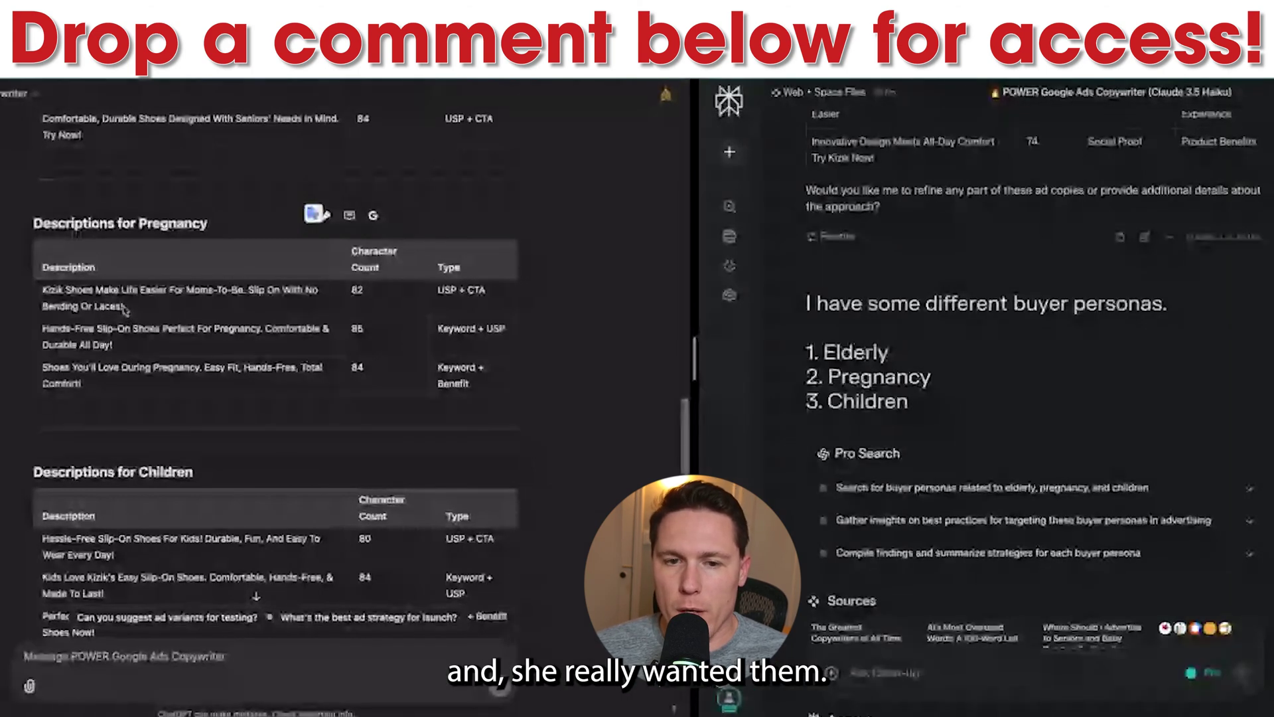
scroll(143, 315, "down", 3)
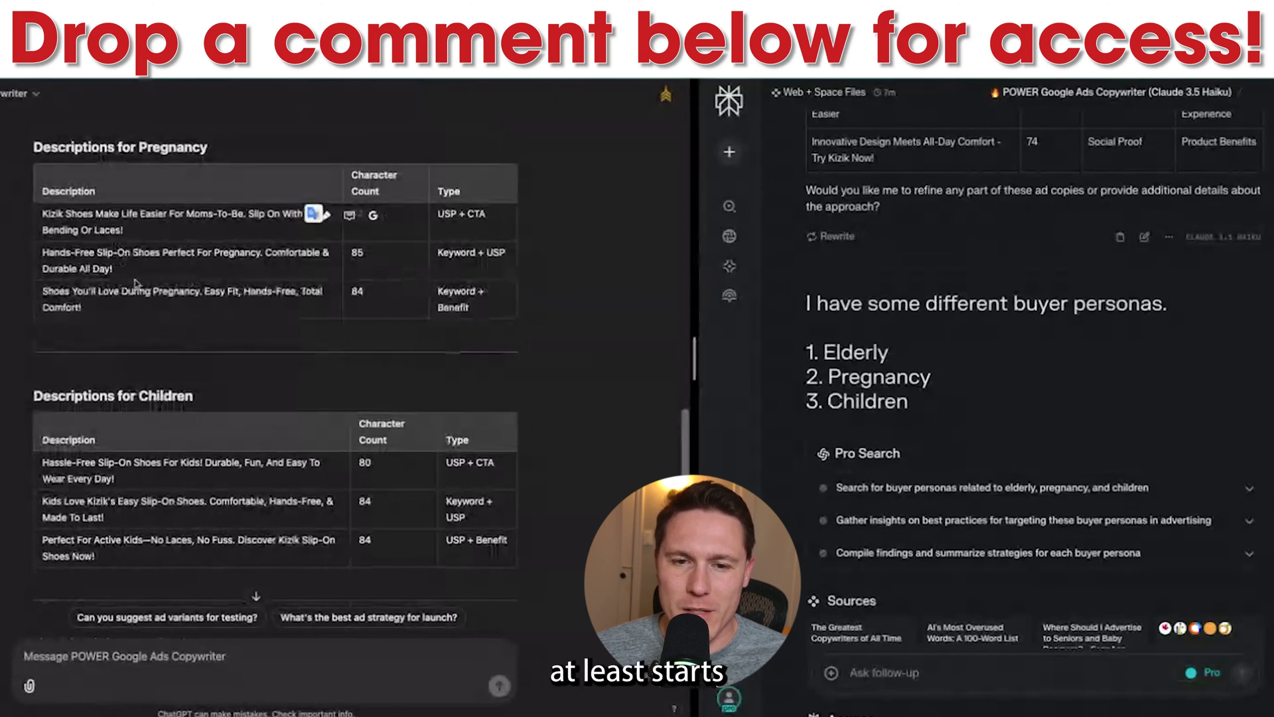
Reread ChatGPT's ad descriptions for the Pregnancy persona and continue to those for Children.
scroll(135, 261, "up", 1)
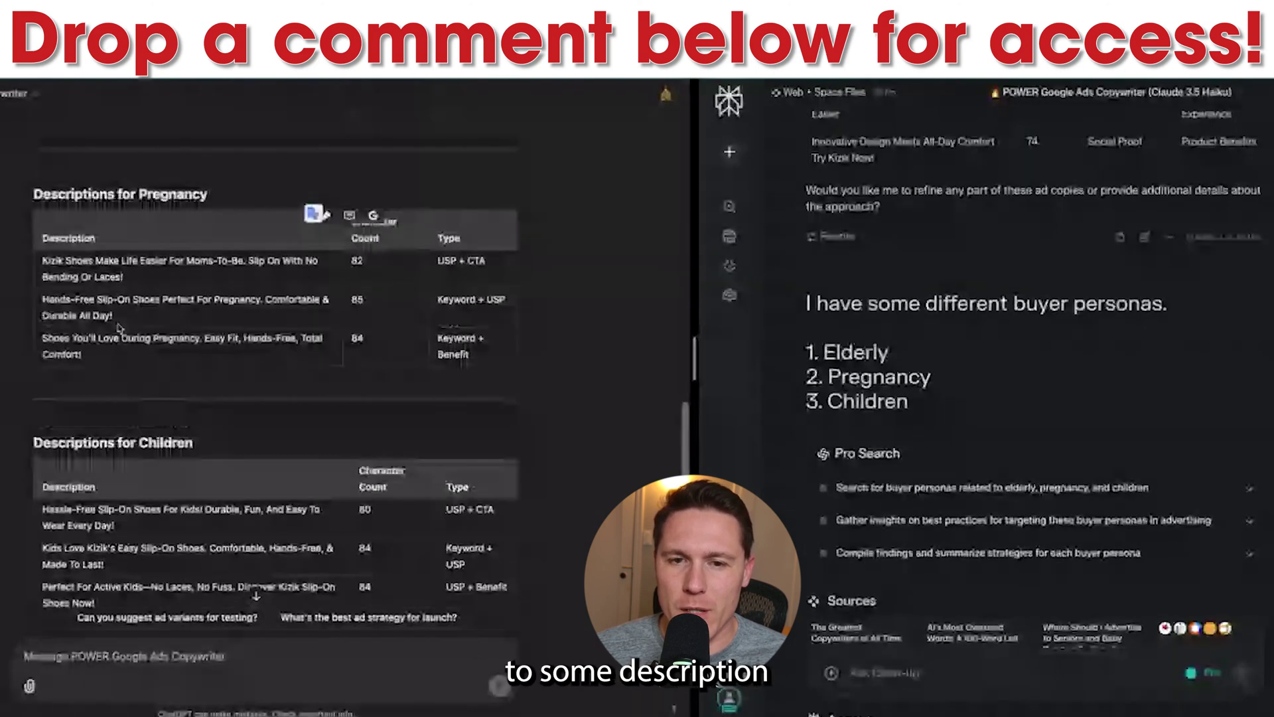
scroll(119, 327, "down", 1)
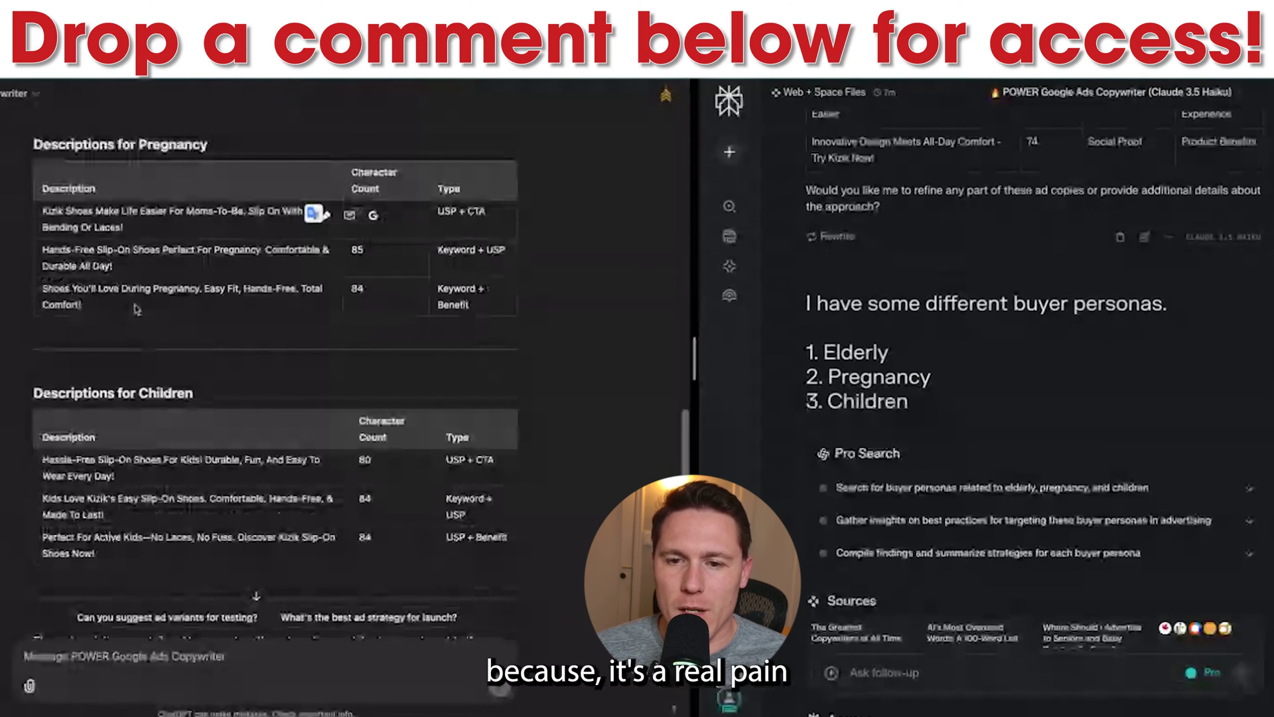
scroll(136, 309, "down", 3)
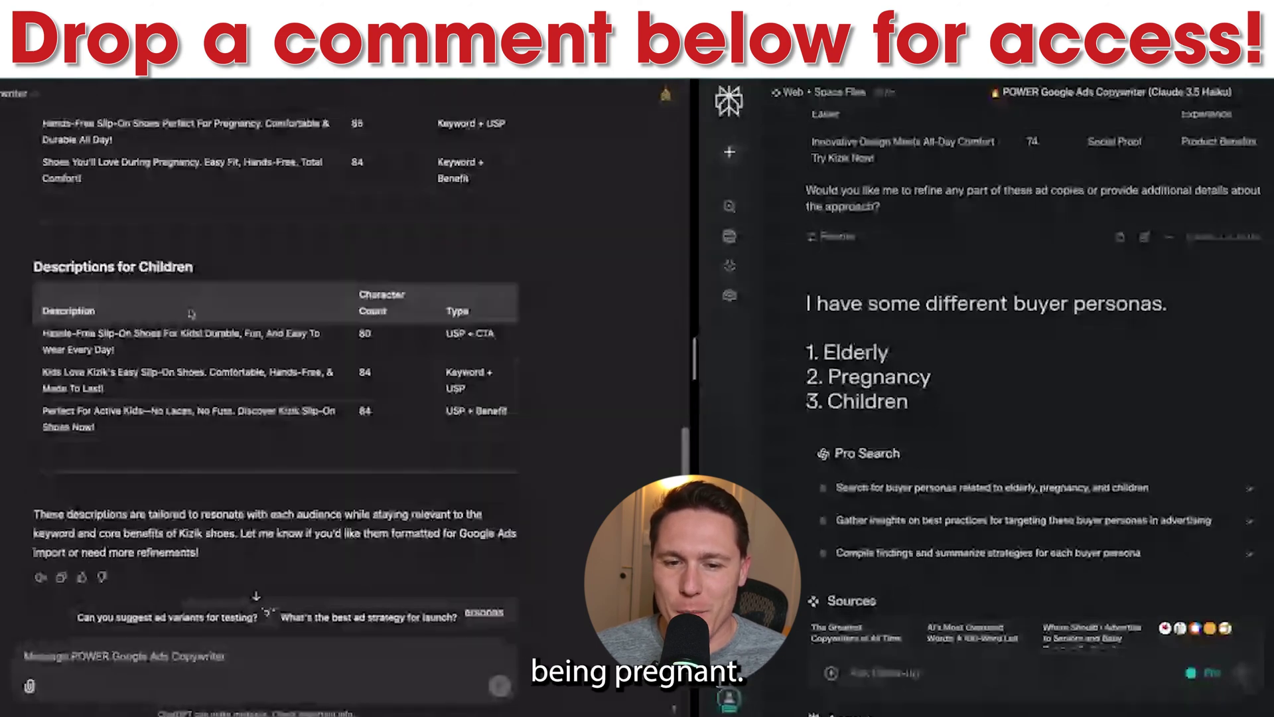
Review ChatGPT's headlines for the Children persona, highlighting "Easy Shoes Kids Will Love", "Slip-On Fun, Every Step", "Tough, Fun, And Hands-Free" and "That Keep Up With Kids".
scroll(190, 313, "down", 1)
scroll(190, 313, "down", 15)
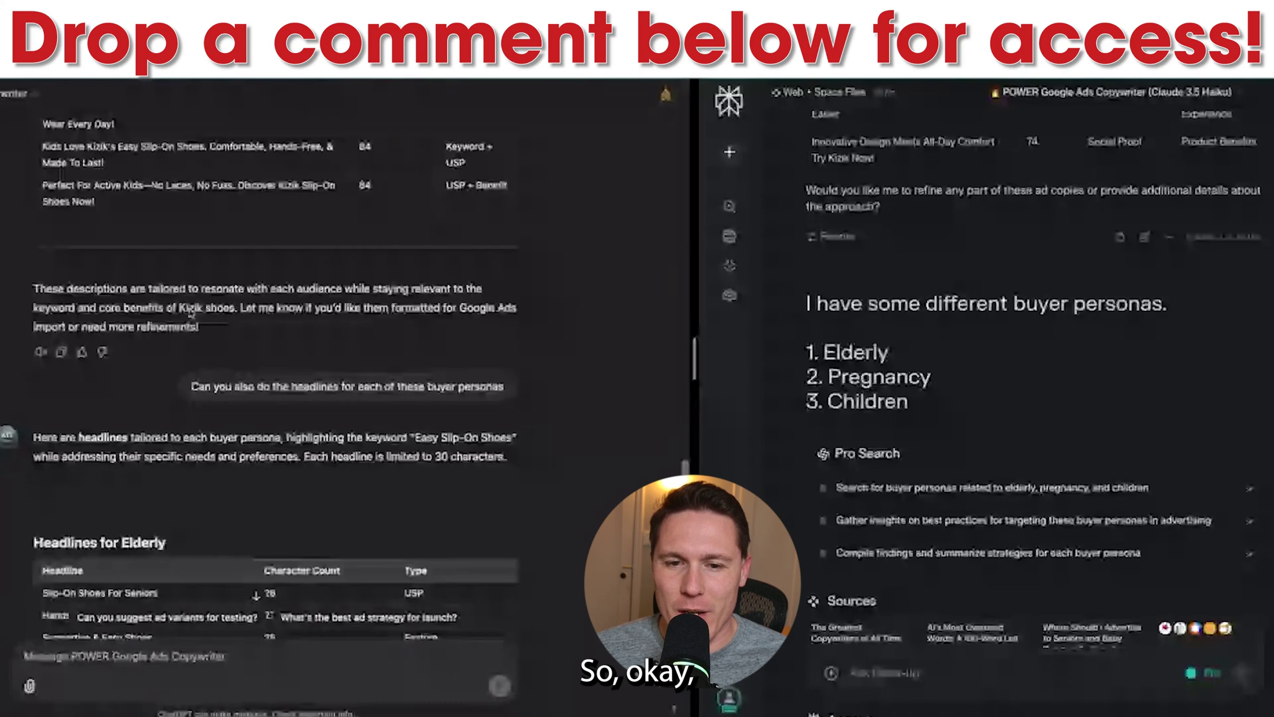
scroll(184, 350, "down", 5)
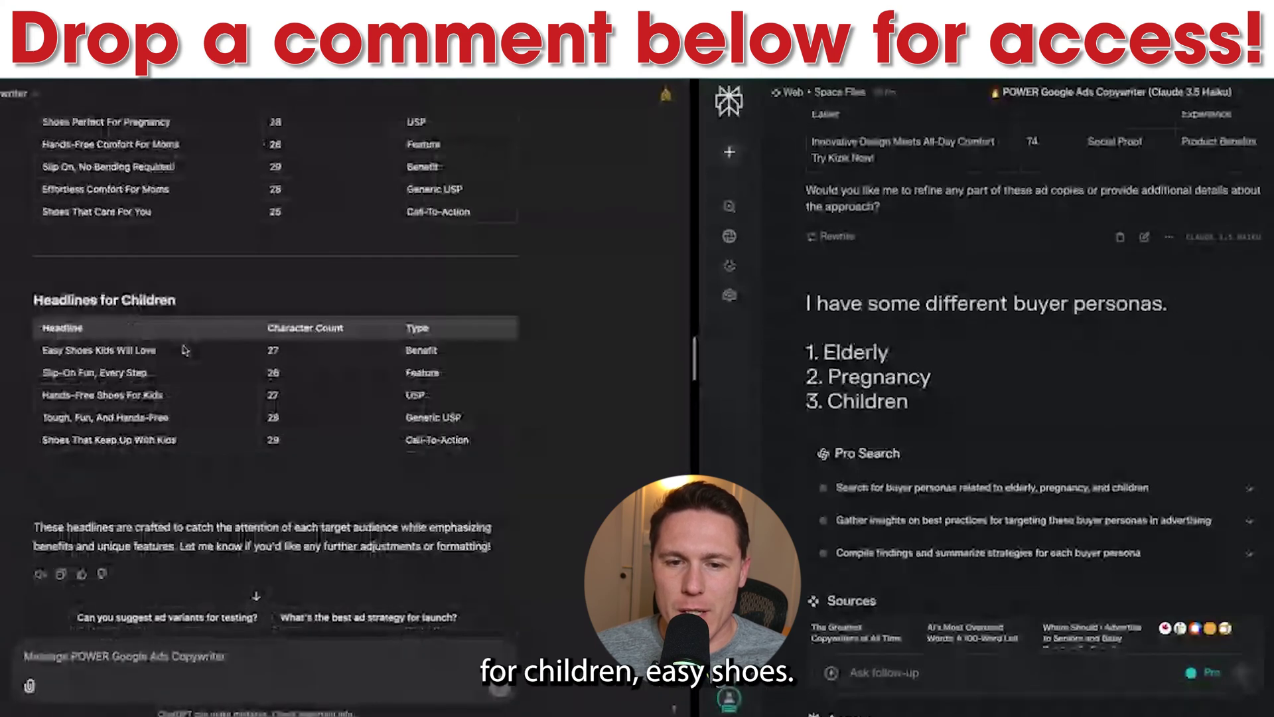
left_click_drag(160, 350, 58, 358)
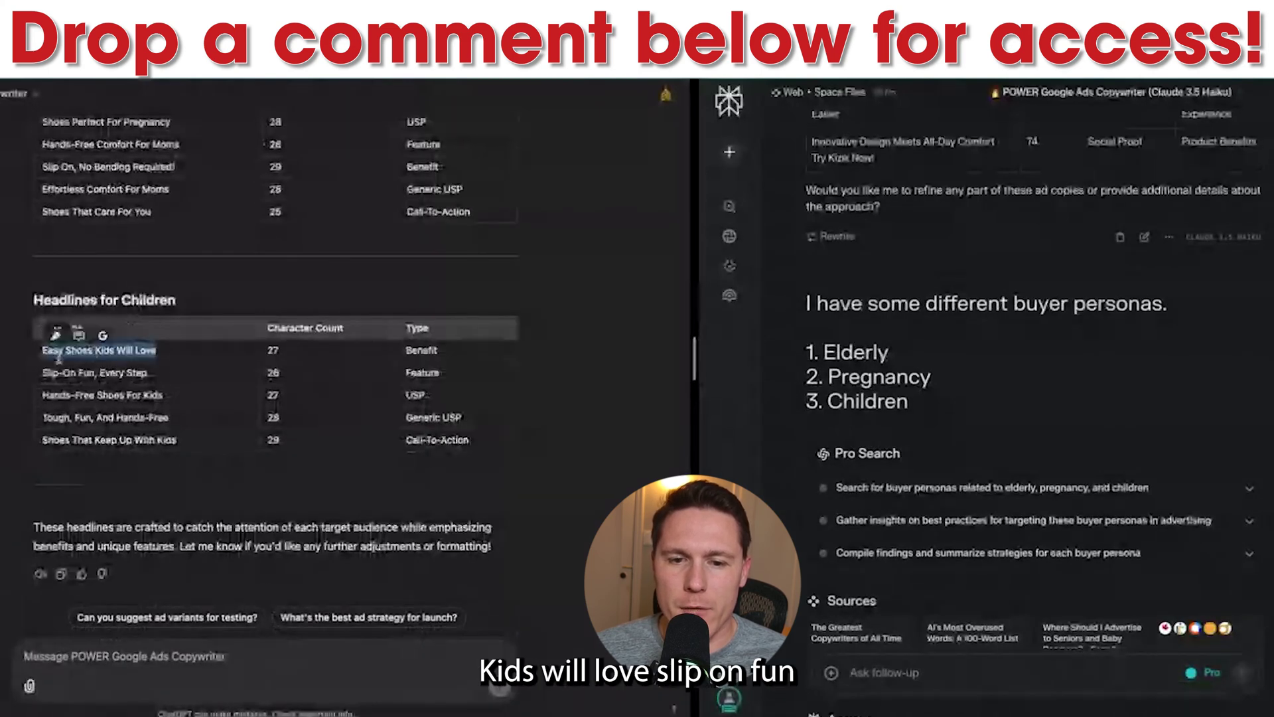
left_click_drag(149, 373, 42, 373)
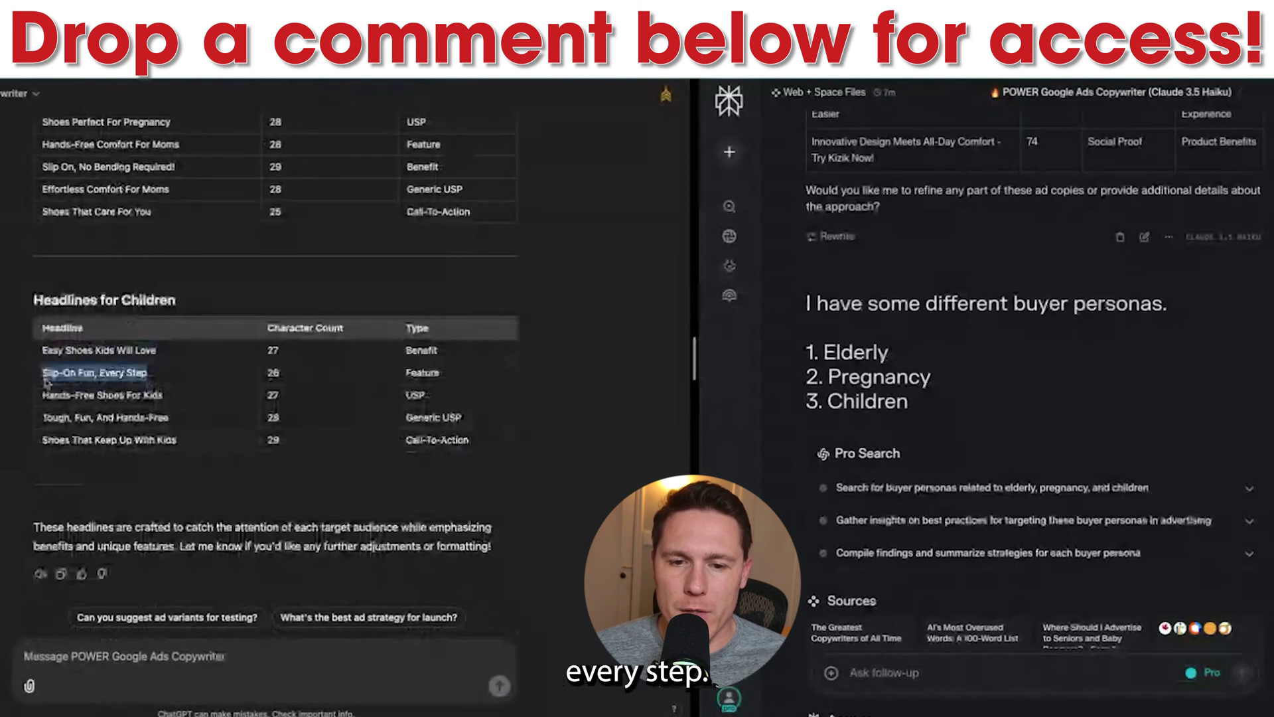
left_click(169, 404)
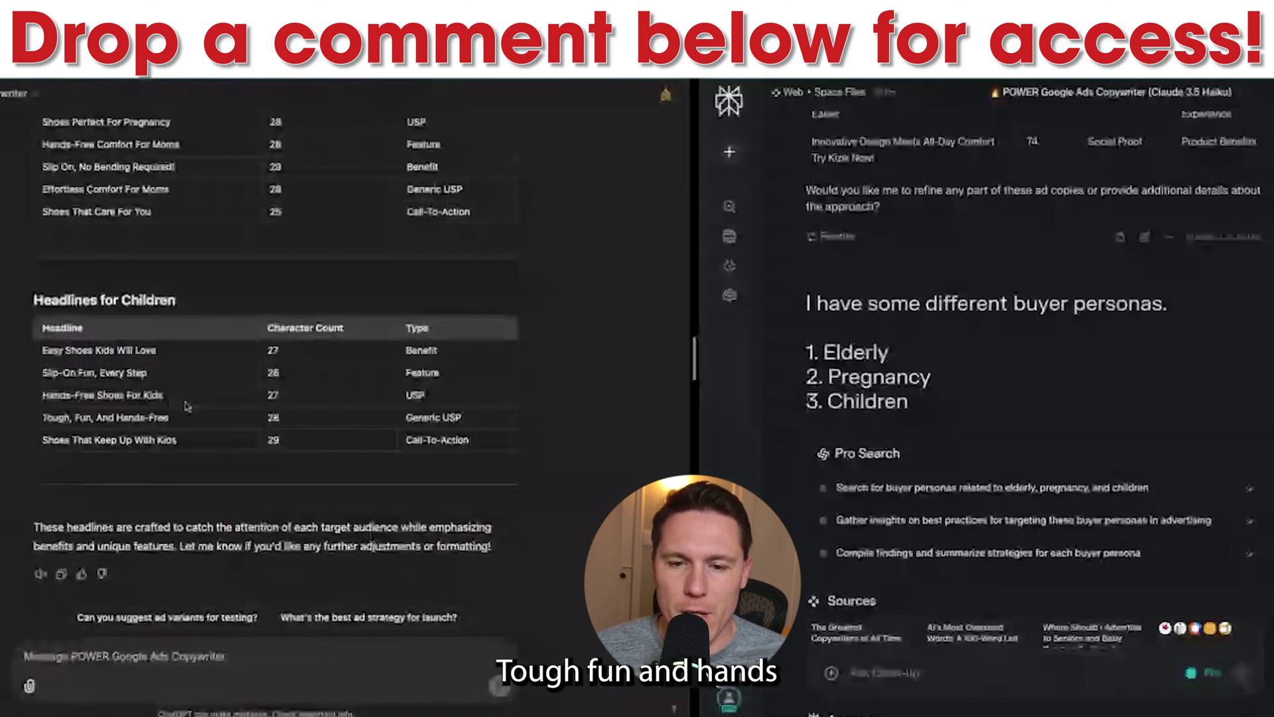
left_click_drag(174, 417, 42, 418)
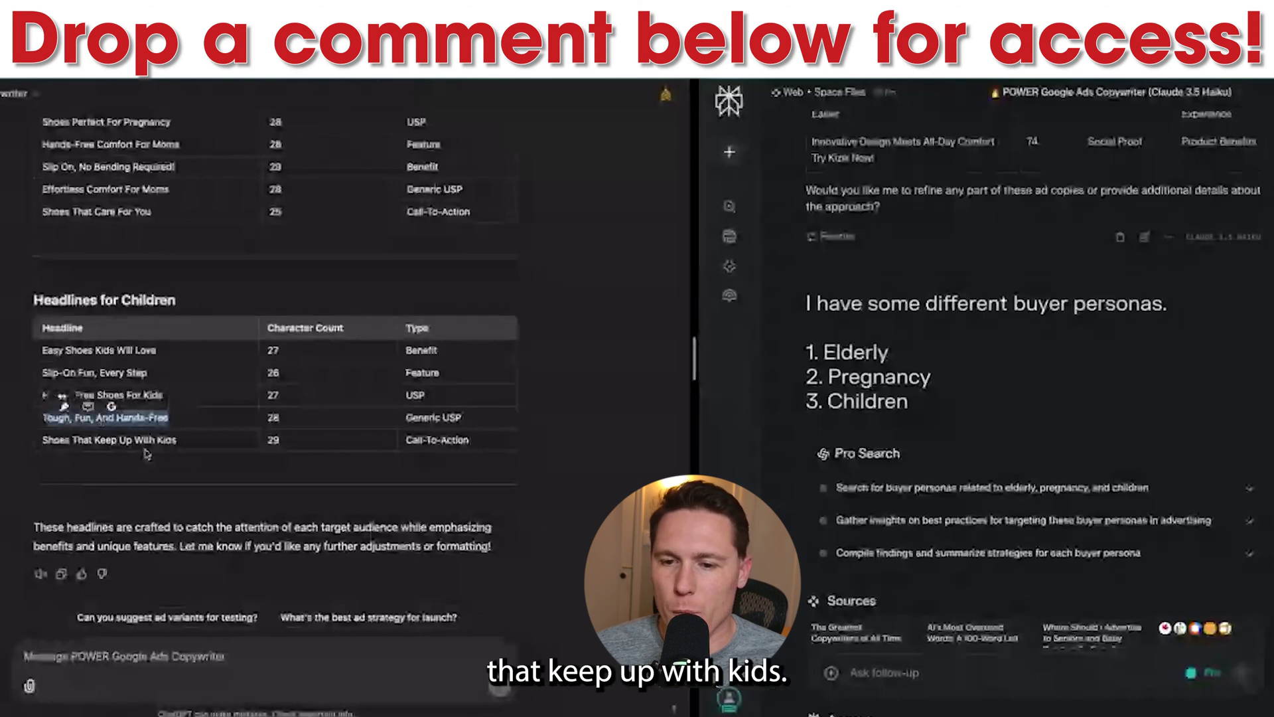
left_click_drag(176, 439, 73, 439)
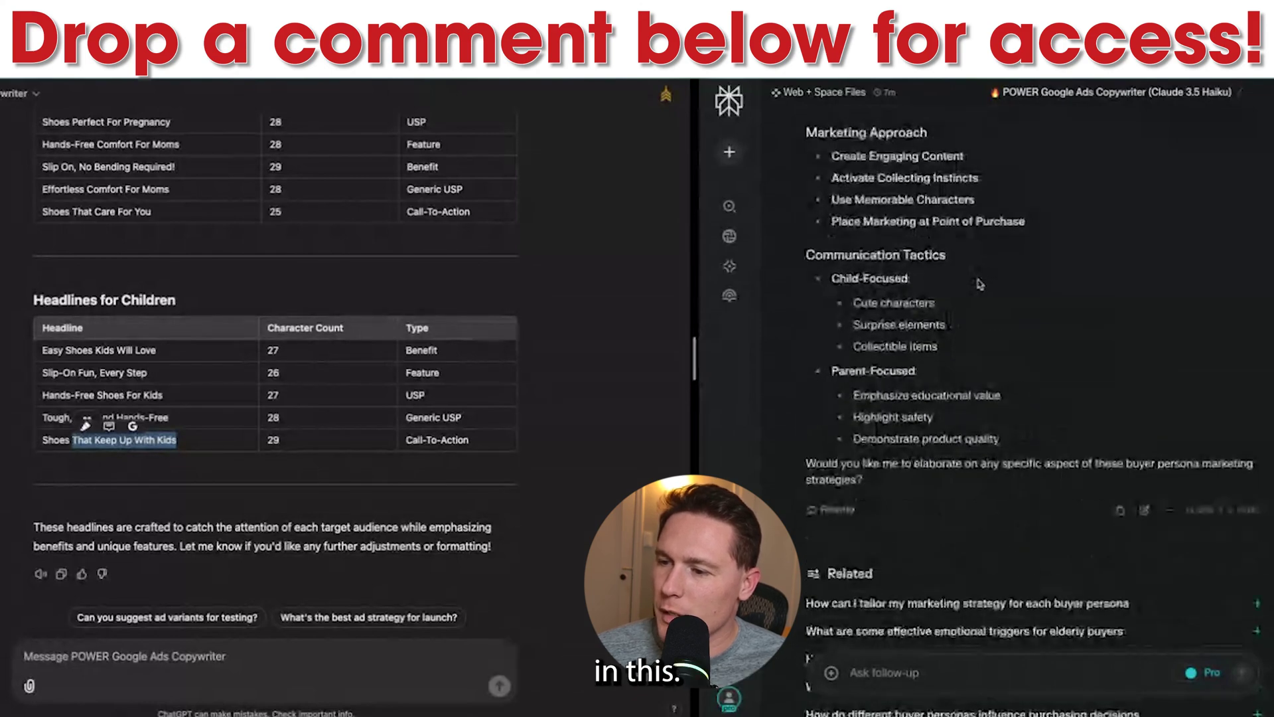
Edit the buyer-persona question in Perplexity, adding "please write more headlines and descriptions these buyer personas." after its first sentence, and resubmit it.
scroll(980, 284, "up", 3)
scroll(979, 284, "up", 15)
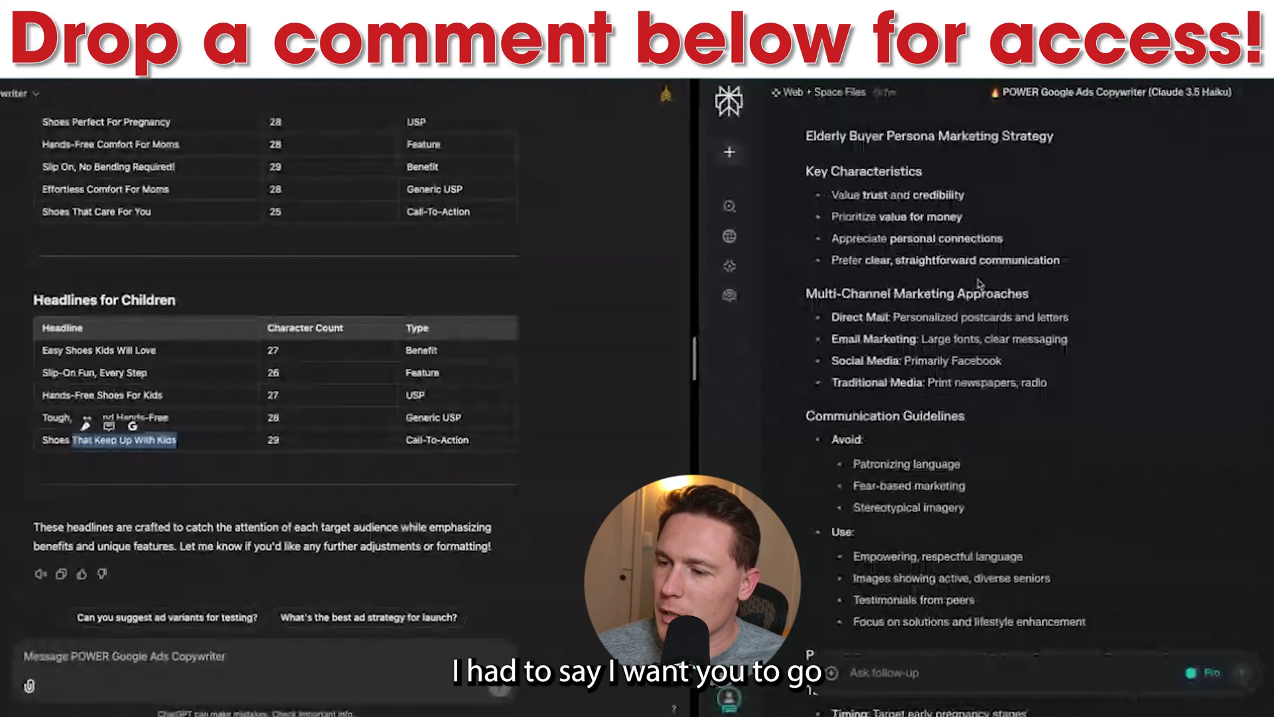
scroll(979, 284, "down", 7)
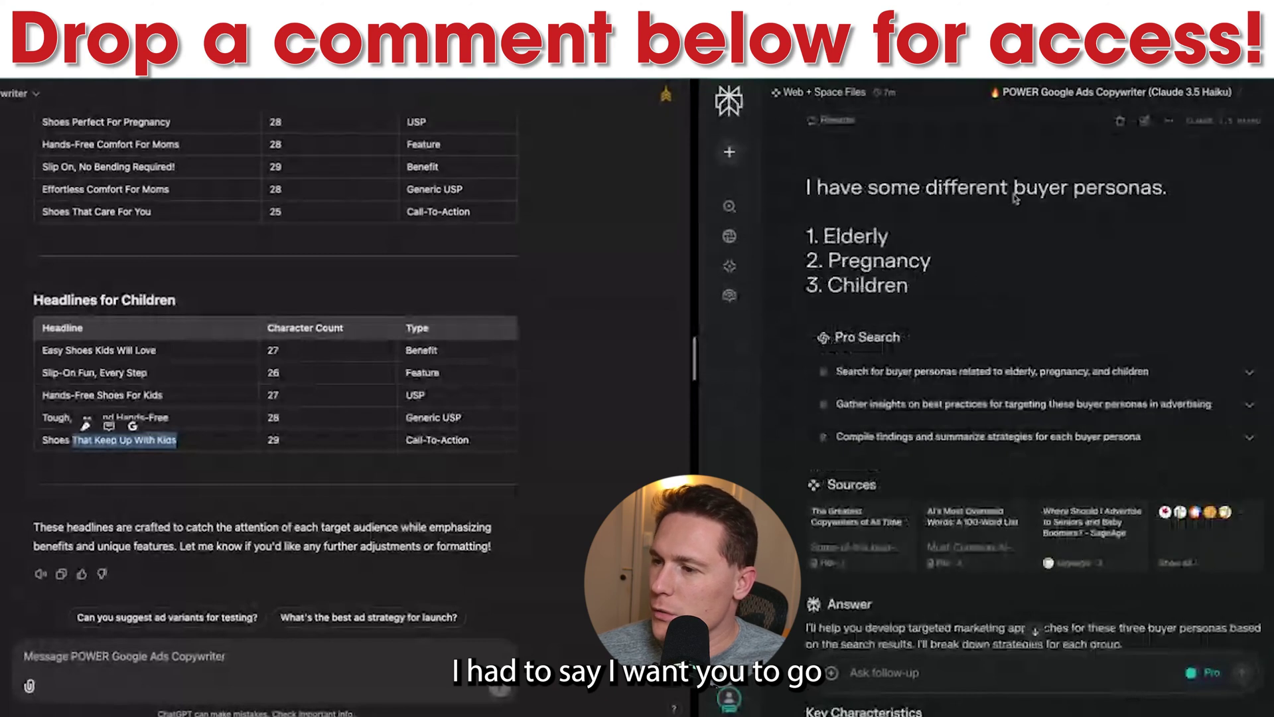
scroll(1105, 515, "down", 2)
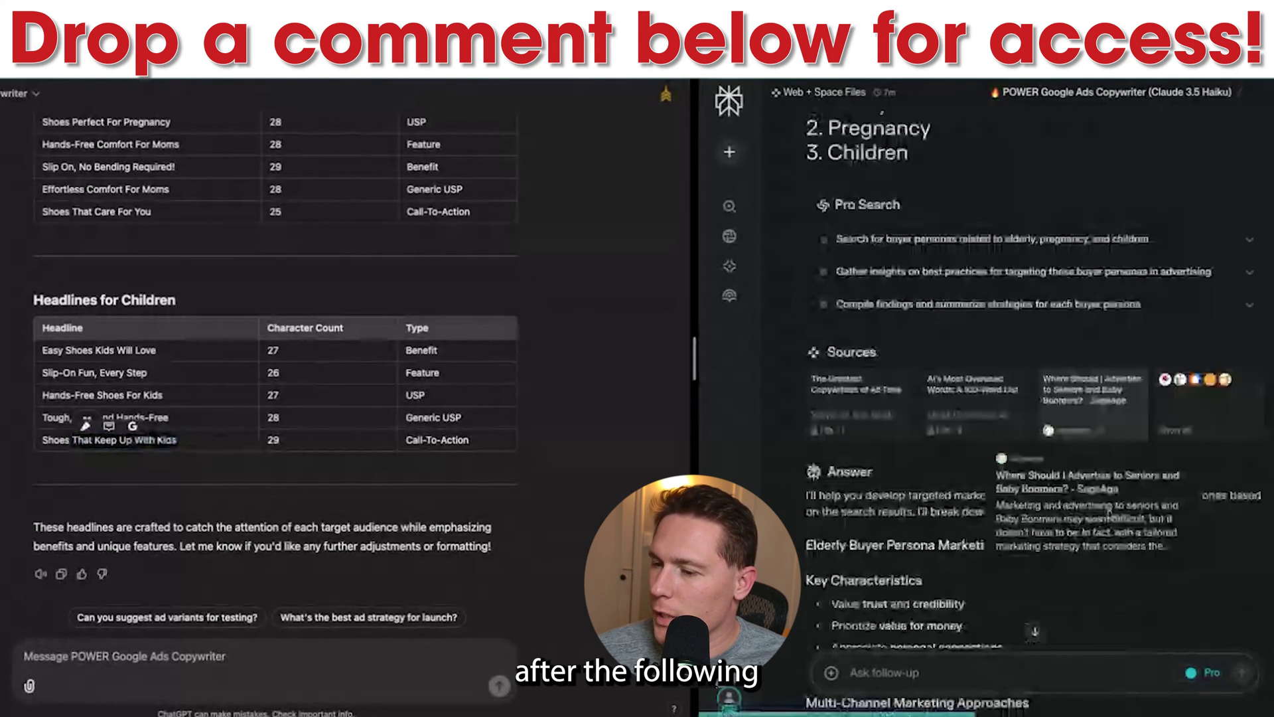
scroll(1109, 511, "down", 20)
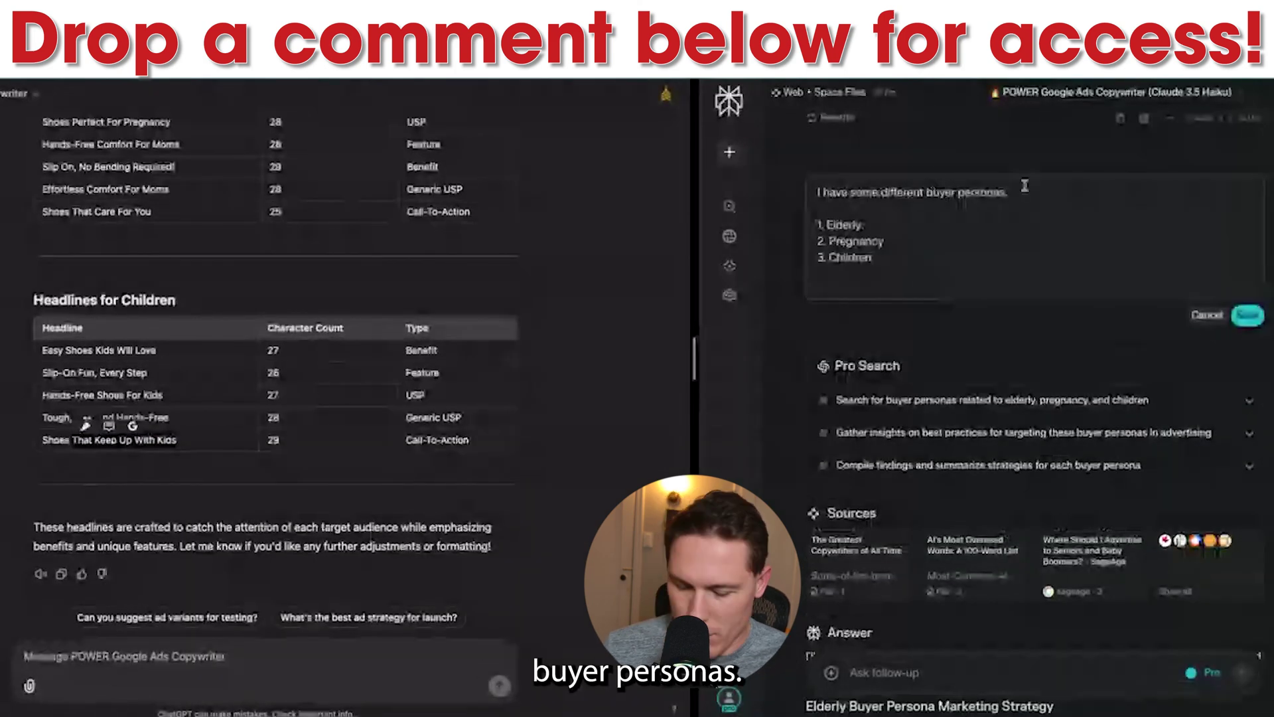
type("p")
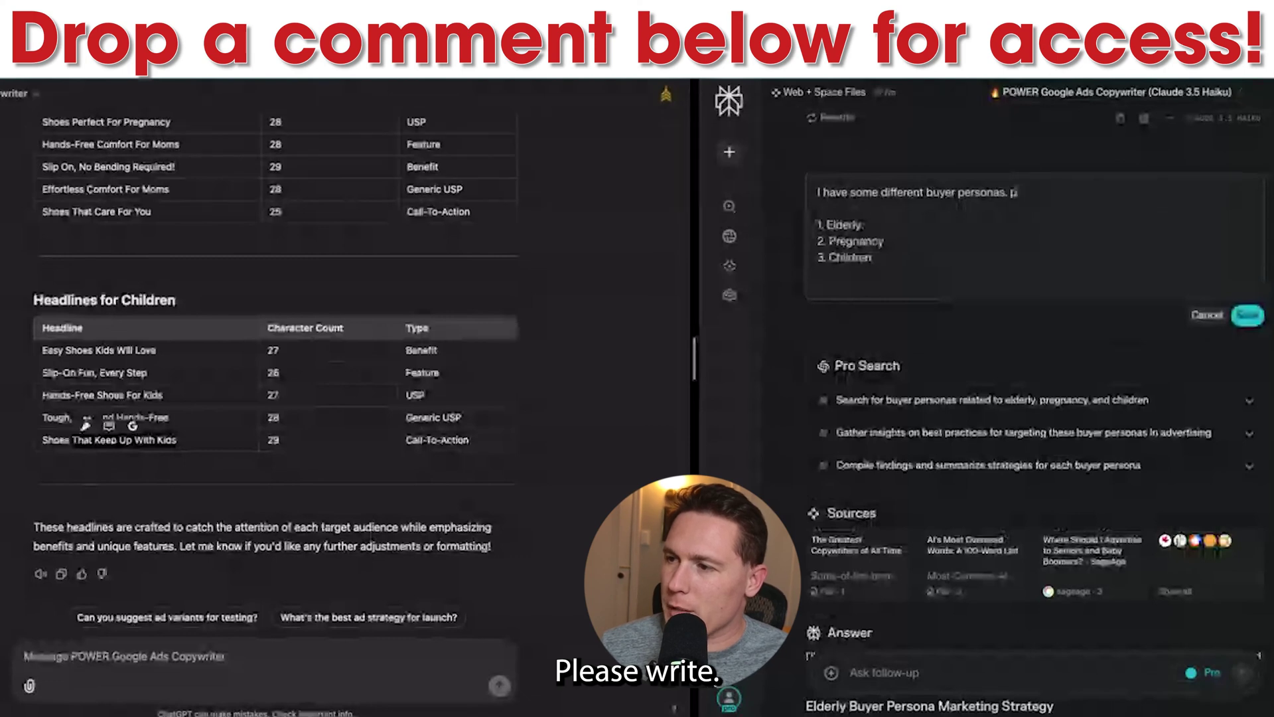
type("lease write more he")
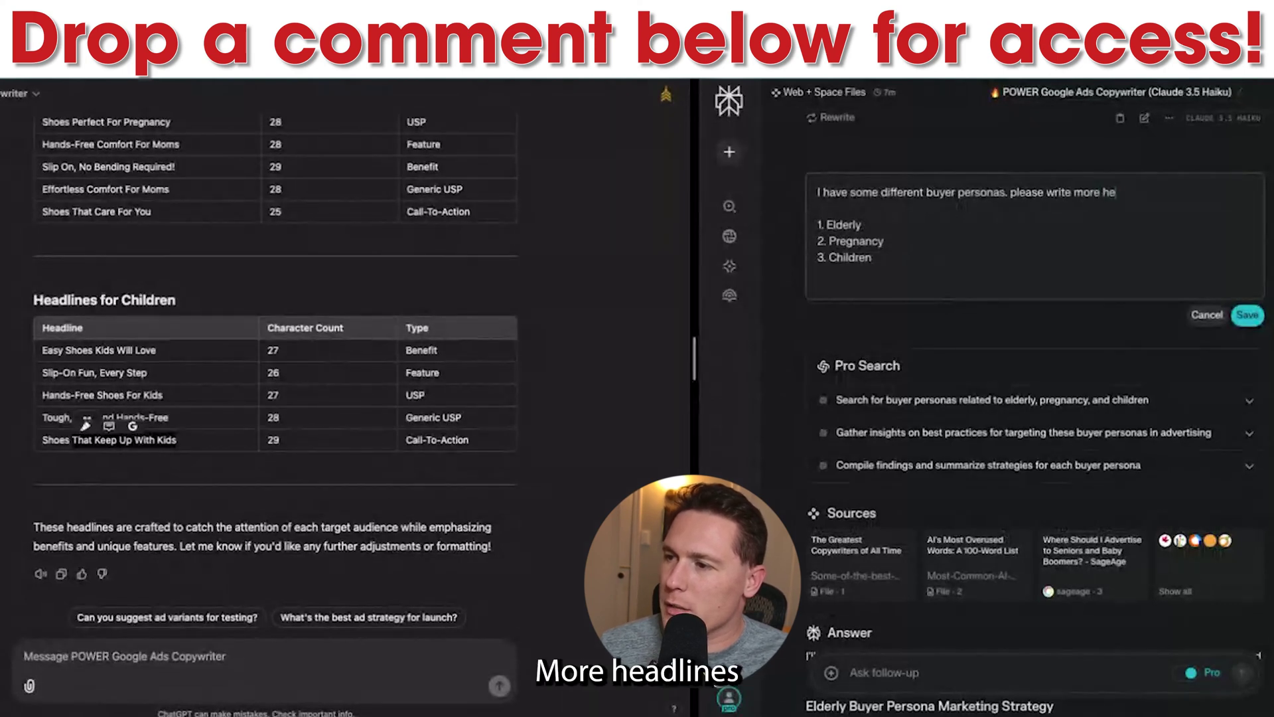
type("adlines and descriptions t")
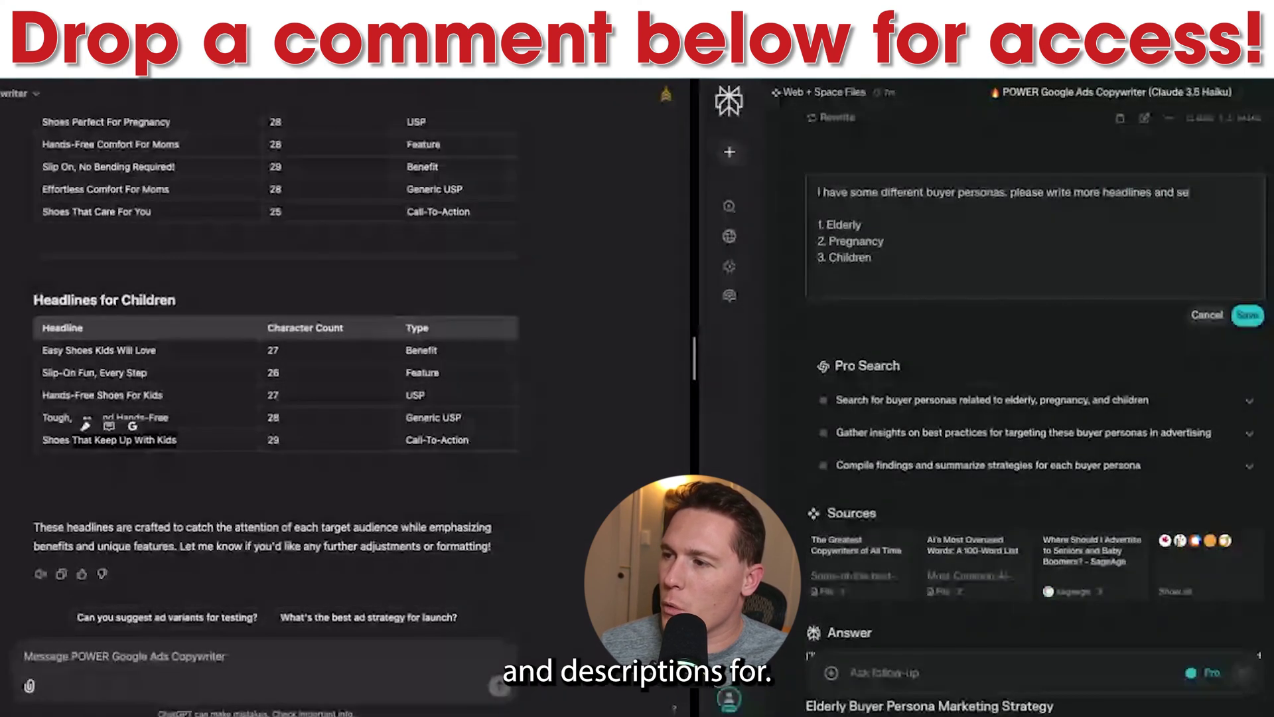
type("hese buyer personas.")
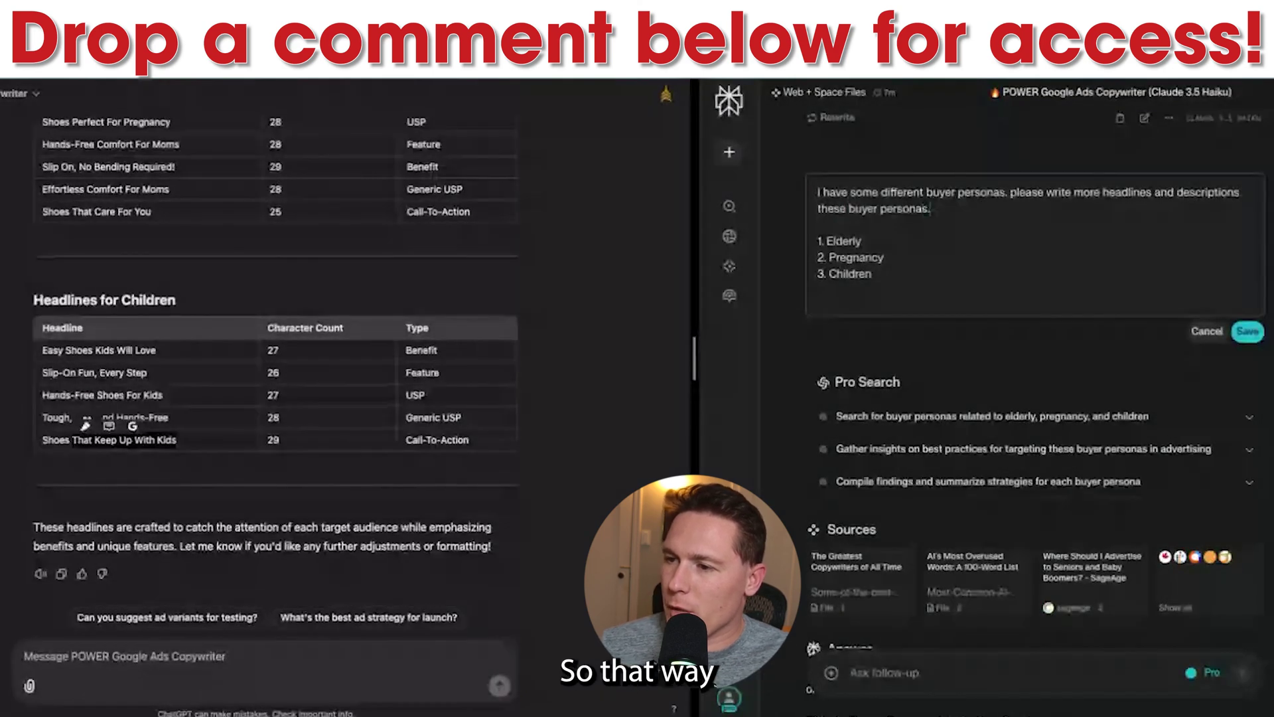
key("Return")
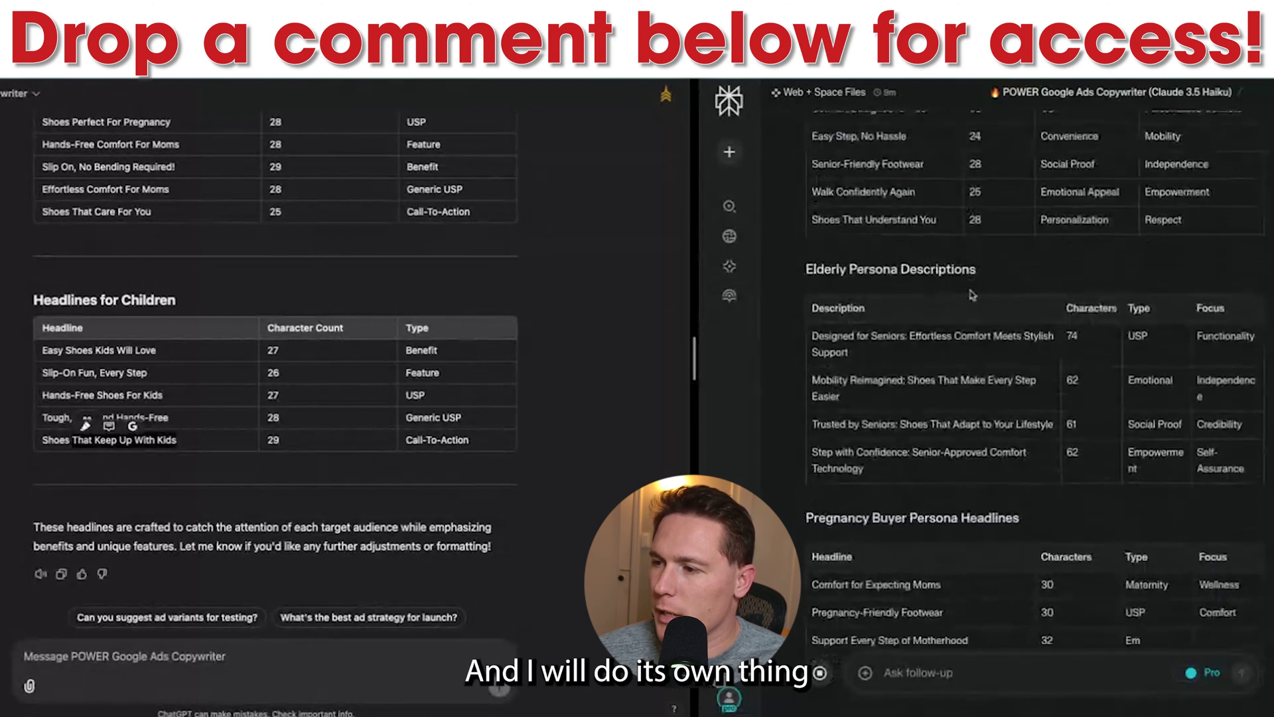
Review Perplexity's Elderly persona headlines, highlighting "Easy Step, No Hassle", "Senior-Friendly Footwear" and "Shoes That Understand You".
scroll(939, 294, "up", 2)
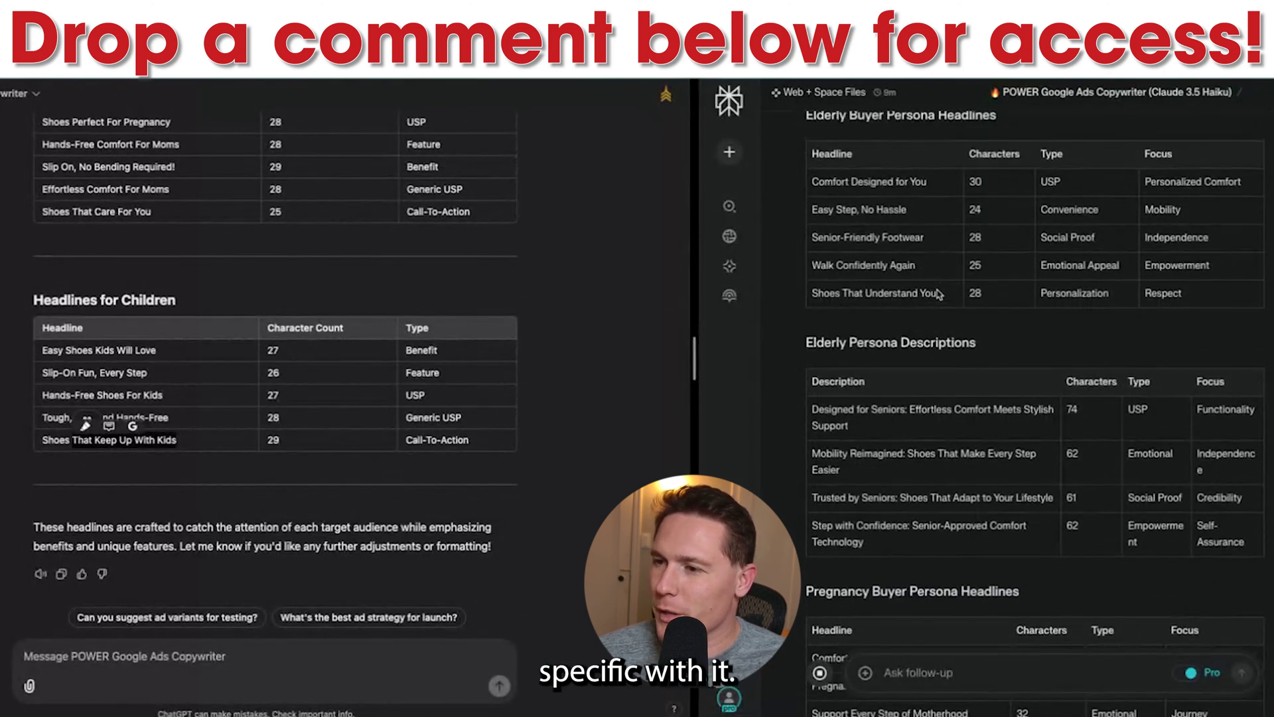
scroll(936, 285, "up", 2)
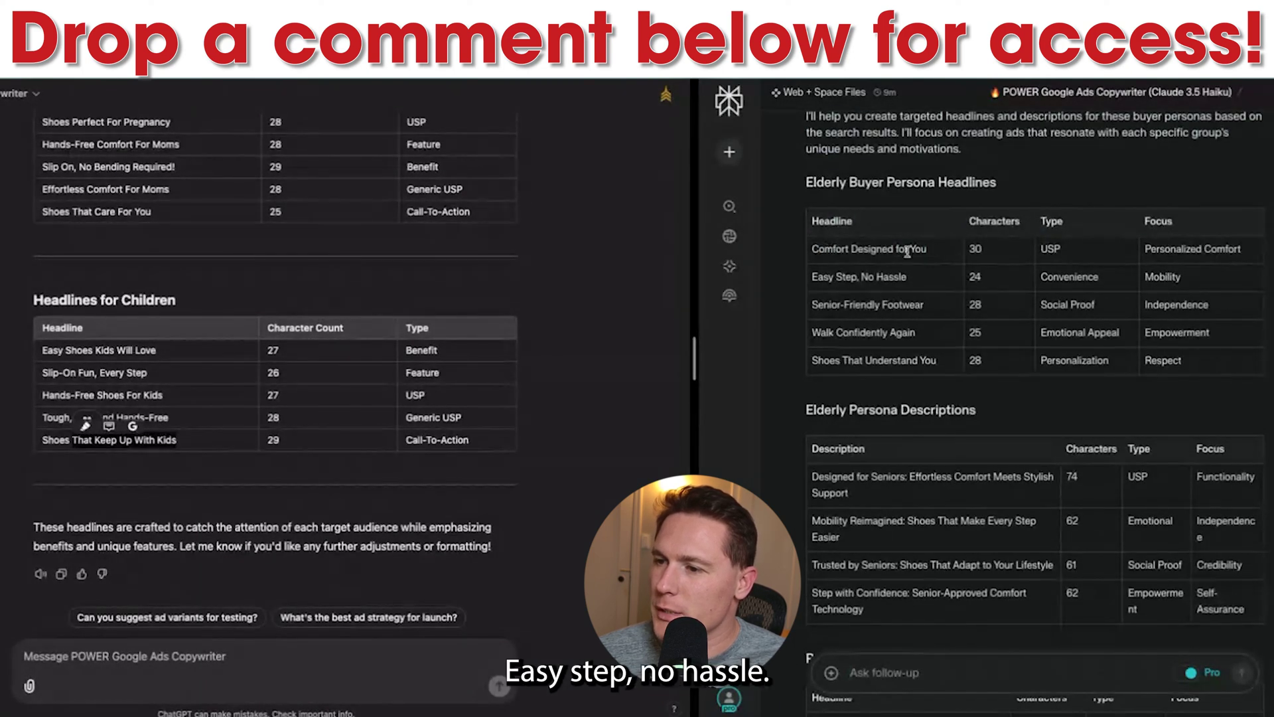
left_click_drag(916, 276, 822, 273)
left_click(920, 302)
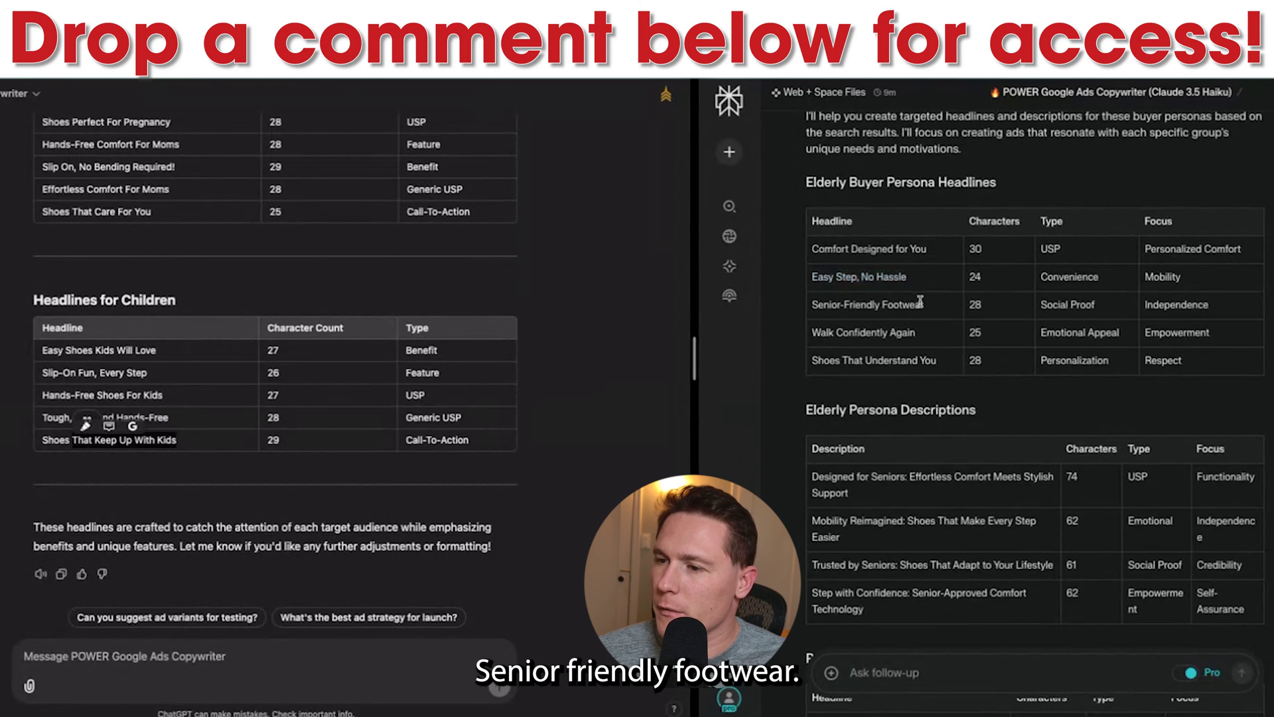
left_click_drag(918, 303, 813, 304)
left_click(931, 341)
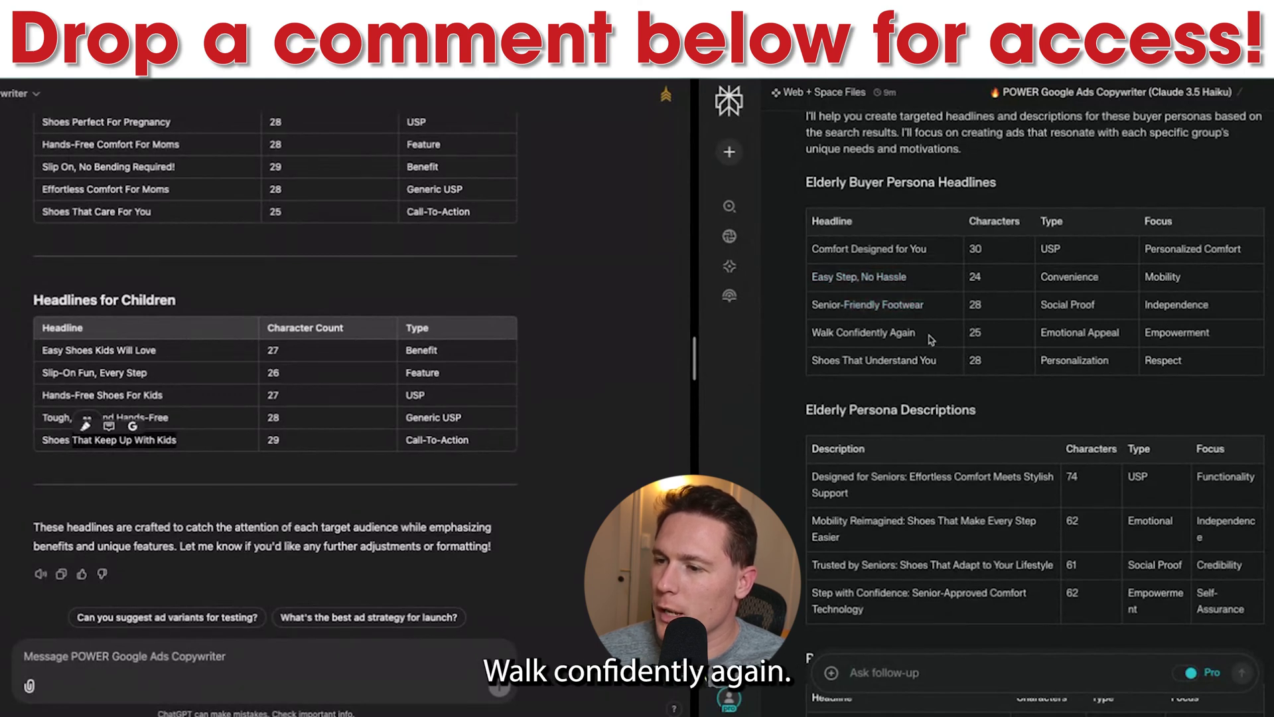
scroll(933, 342, "down", 1)
scroll(932, 342, "down", 1)
left_click_drag(959, 301, 820, 300)
Review Perplexity's Elderly persona descriptions, highlighting "Trusted by Seniors: Shoes That Adapt to Your Lifestyle".
scroll(926, 327, "down", 3)
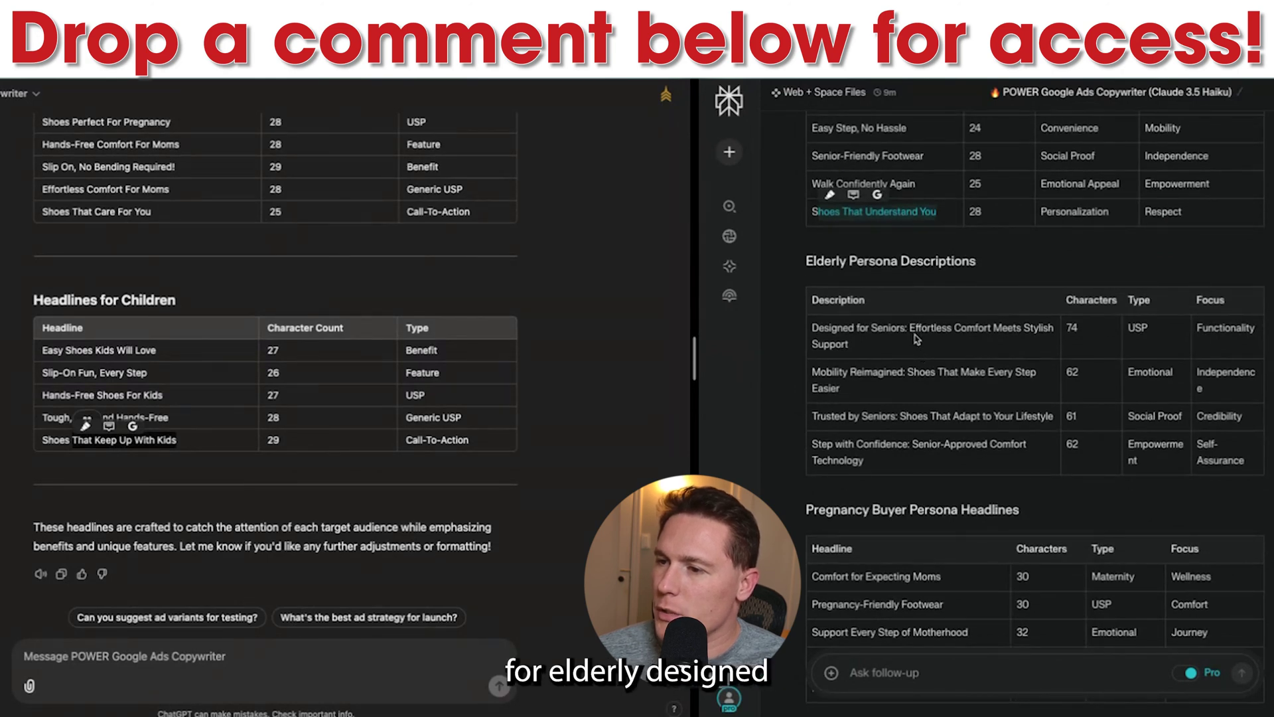
scroll(881, 340, "down", 1)
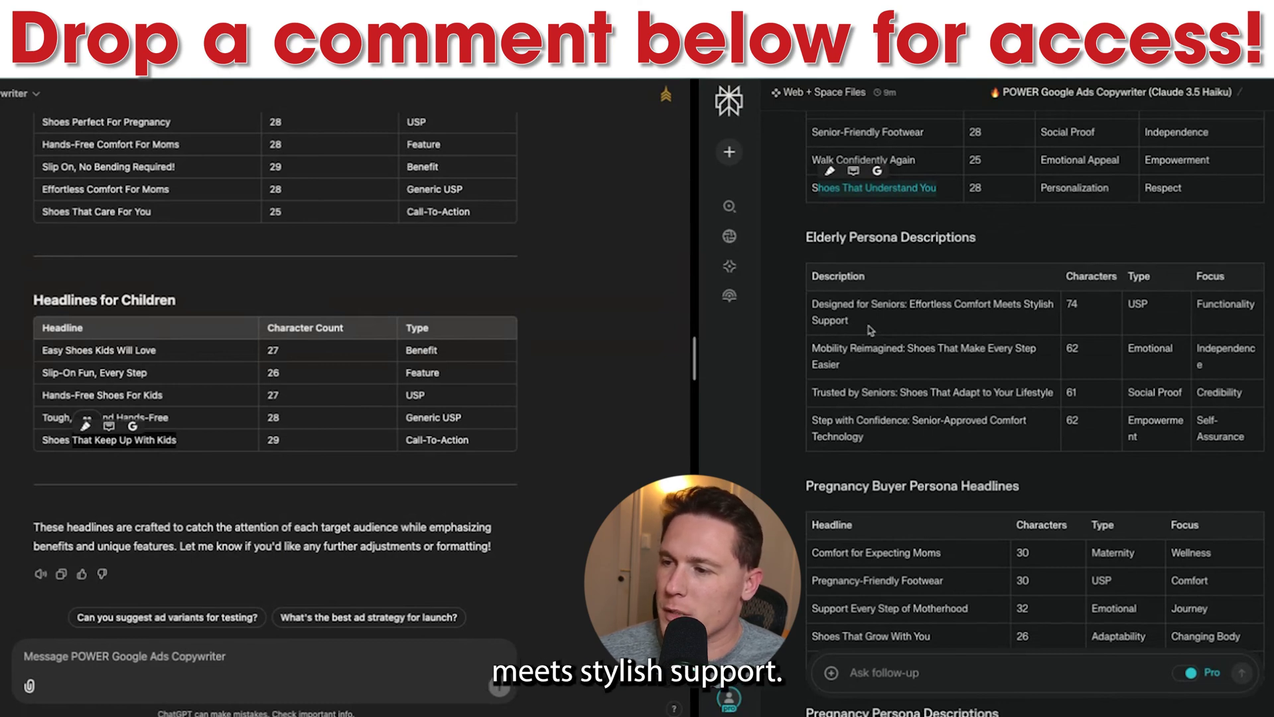
scroll(881, 326, "down", 2)
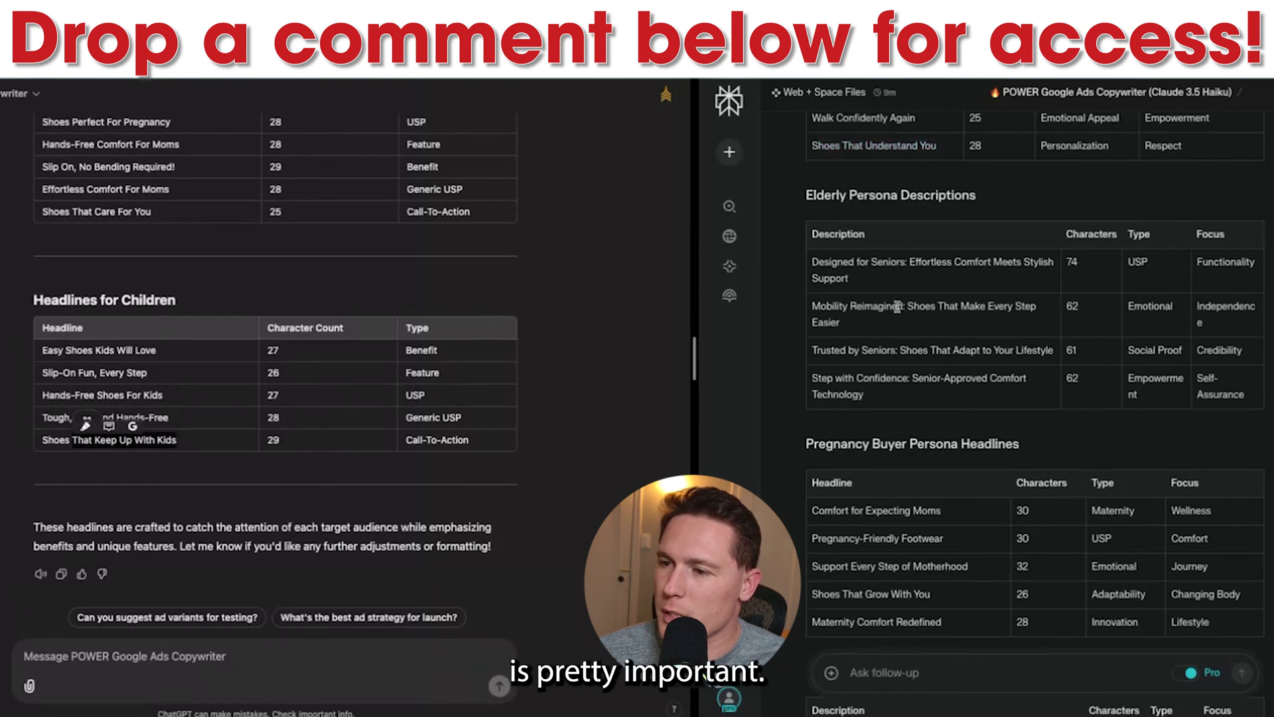
scroll(901, 295, "down", 1)
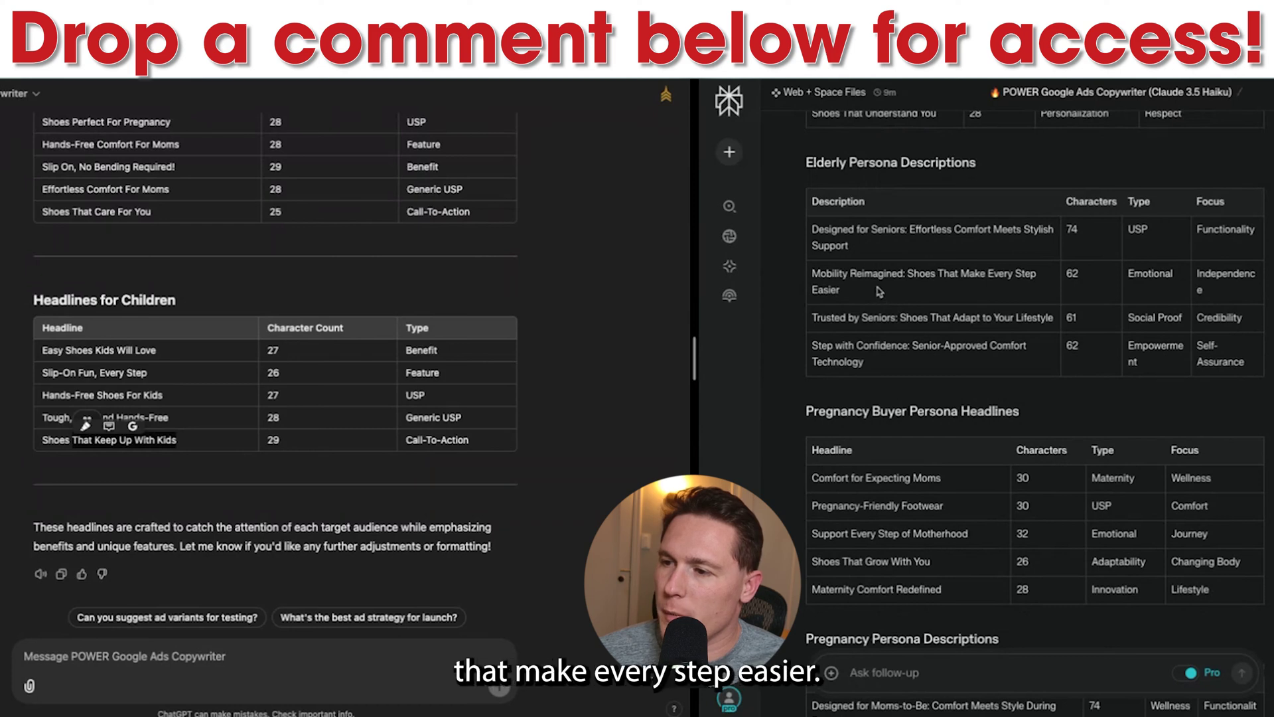
scroll(880, 292, "down", 1)
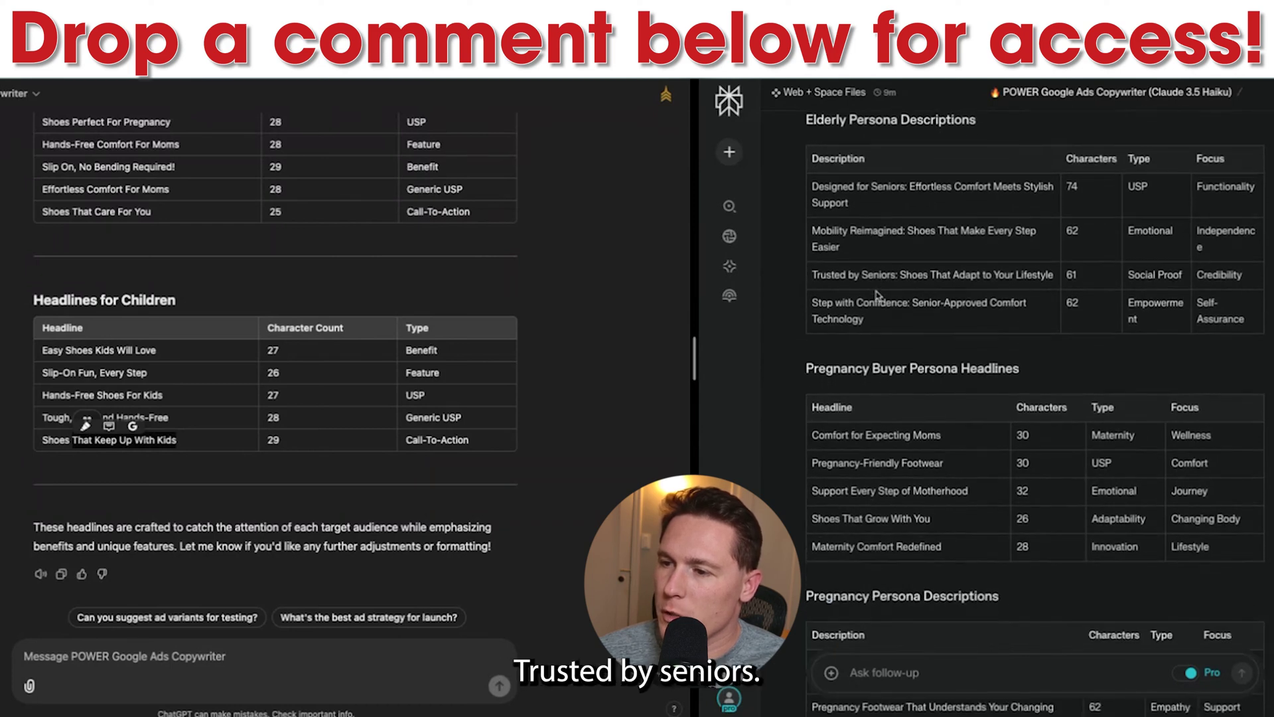
scroll(988, 305, "down", 1)
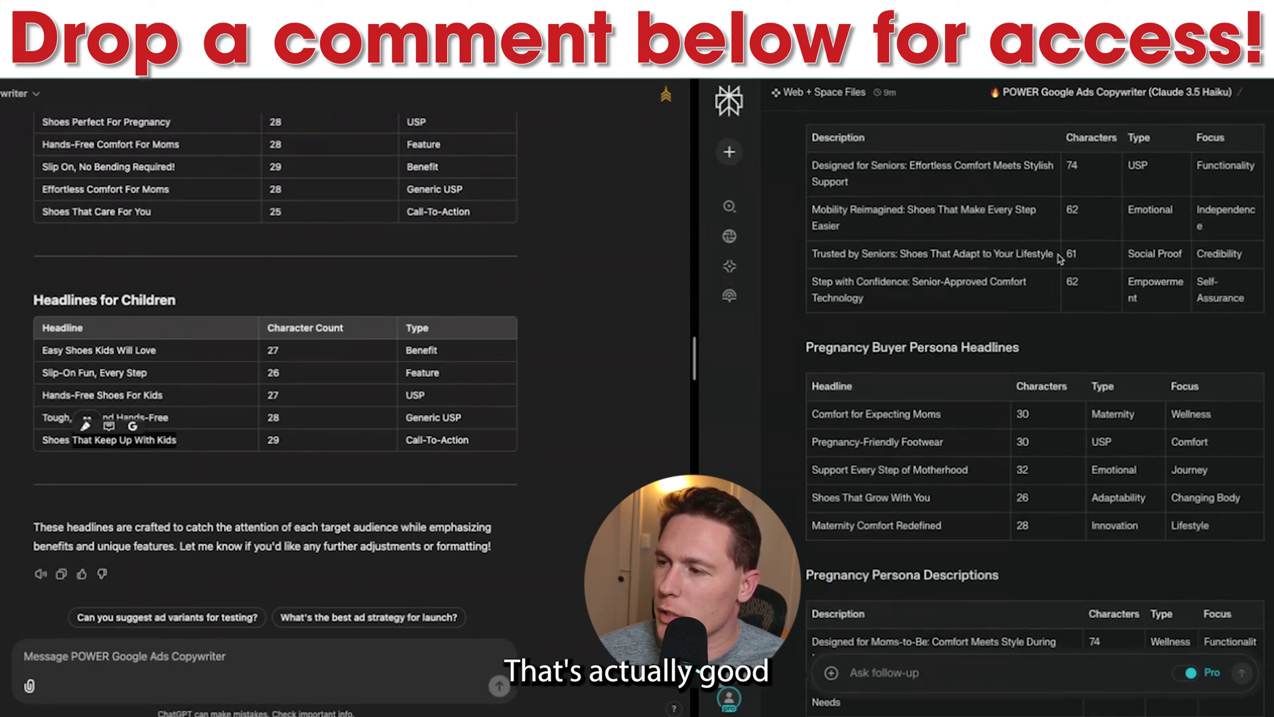
left_click_drag(1059, 258, 828, 259)
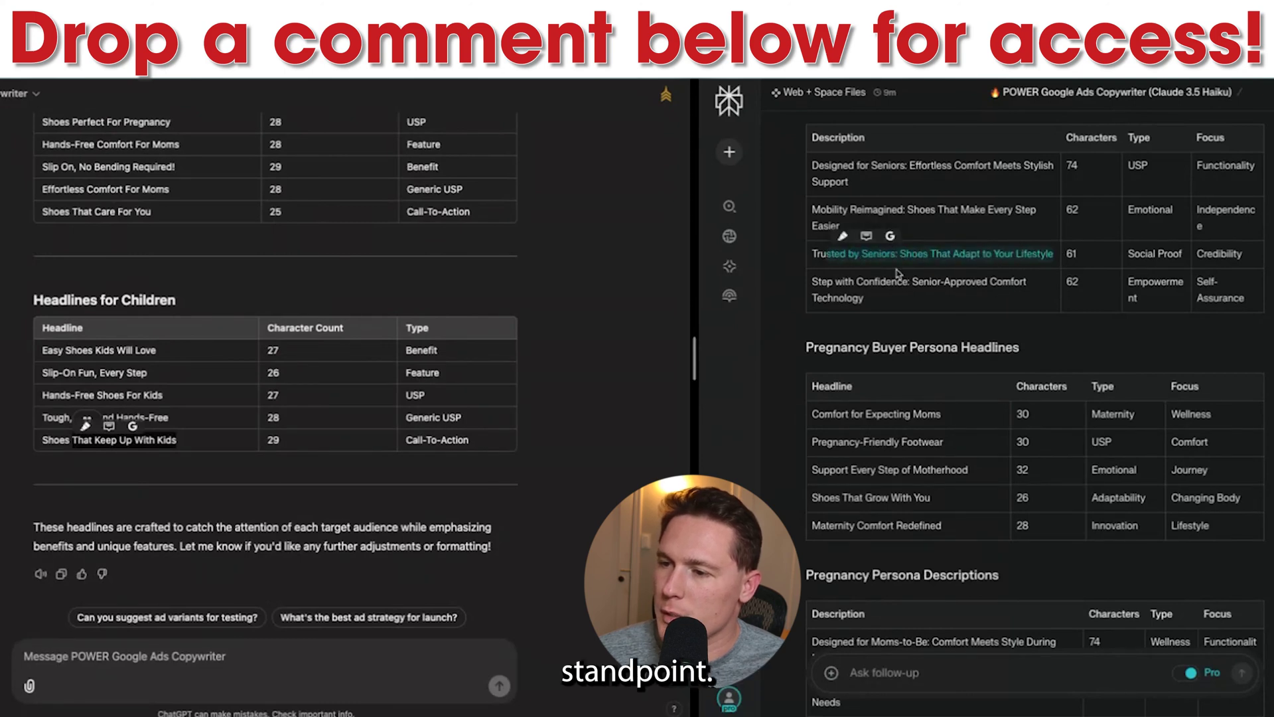
Review Perplexity's Pregnancy persona headlines, highlighting "Comfort for Expecting Moms", "Pregnancy-Friendly Footwear", "Support Every Step of Motherhood" and "Shoes That Grow With You".
scroll(898, 273, "down", 5)
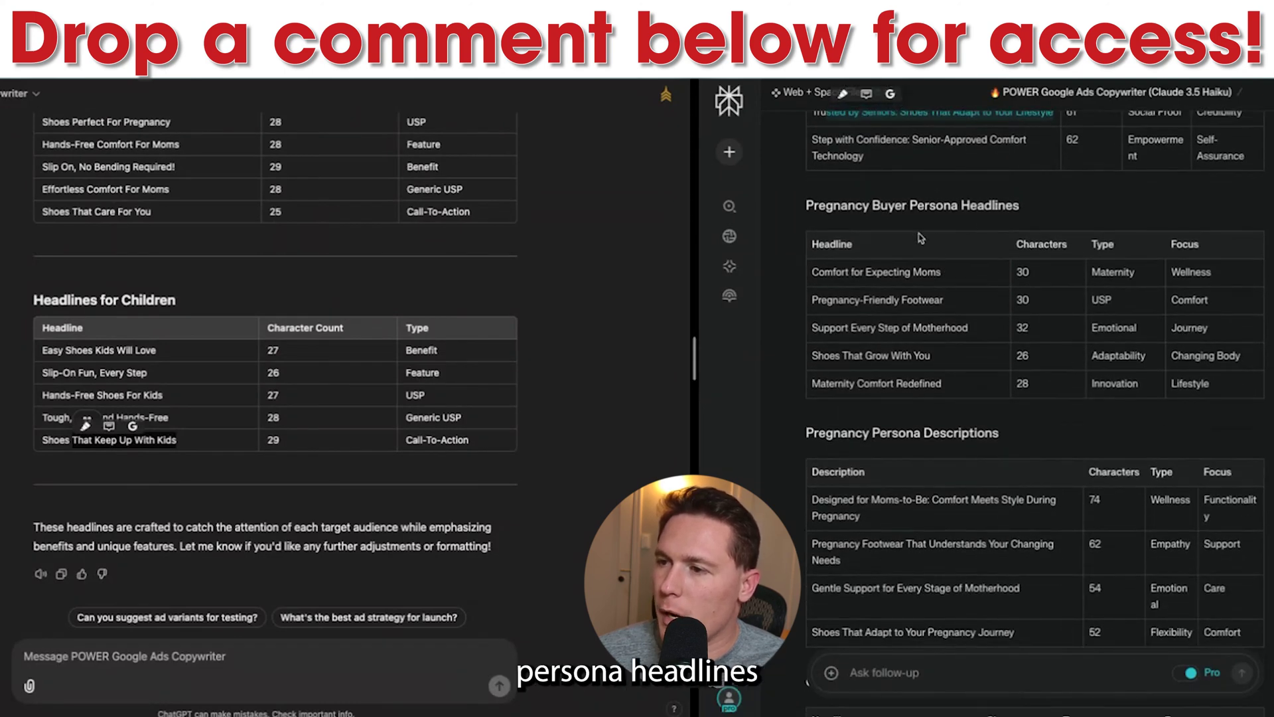
scroll(953, 271, "down", 1)
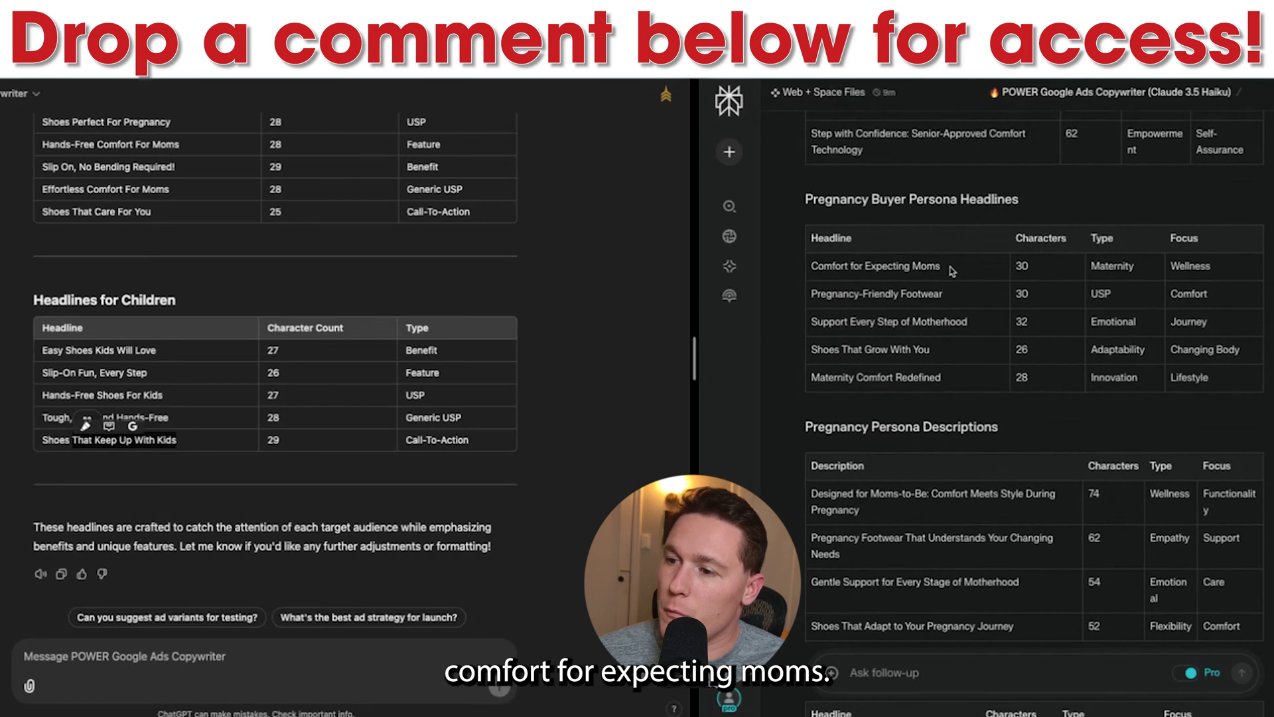
left_click_drag(941, 267, 833, 267)
left_click(940, 297)
left_click_drag(943, 294, 806, 294)
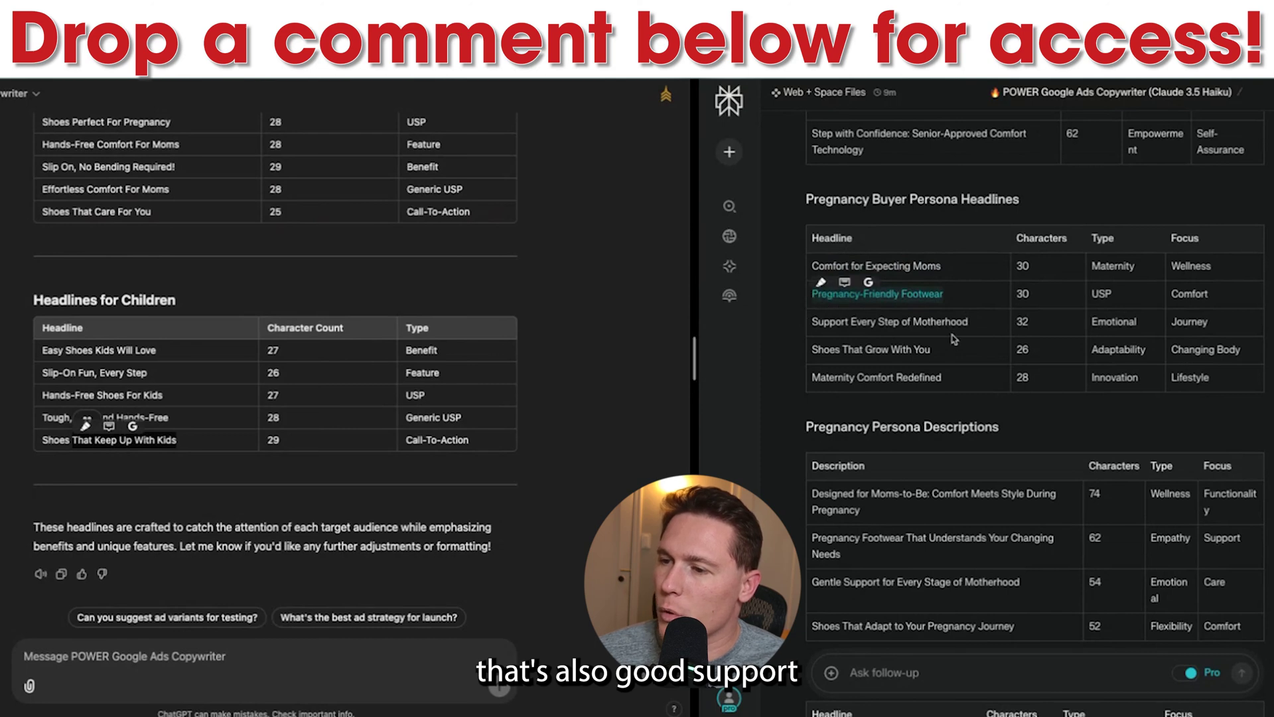
left_click(956, 337)
left_click_drag(992, 323, 814, 322)
scroll(863, 318, "down", 2)
left_click(966, 310)
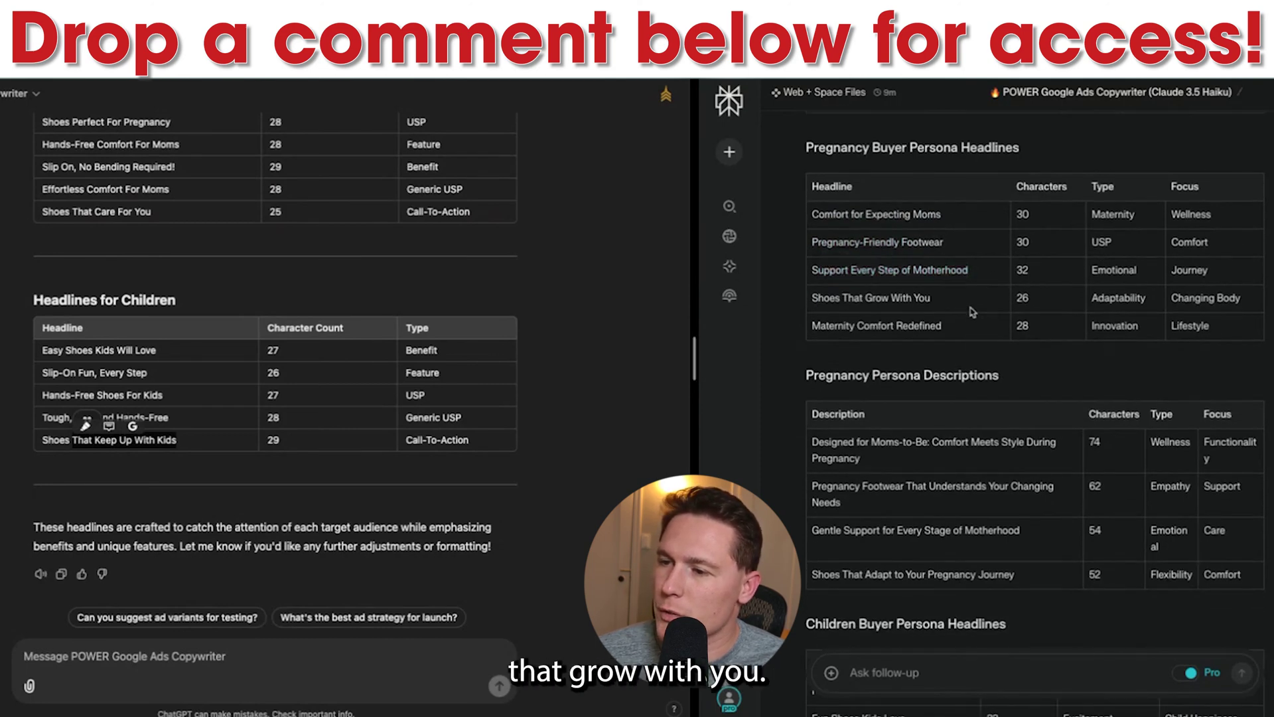
left_click_drag(944, 302, 814, 300)
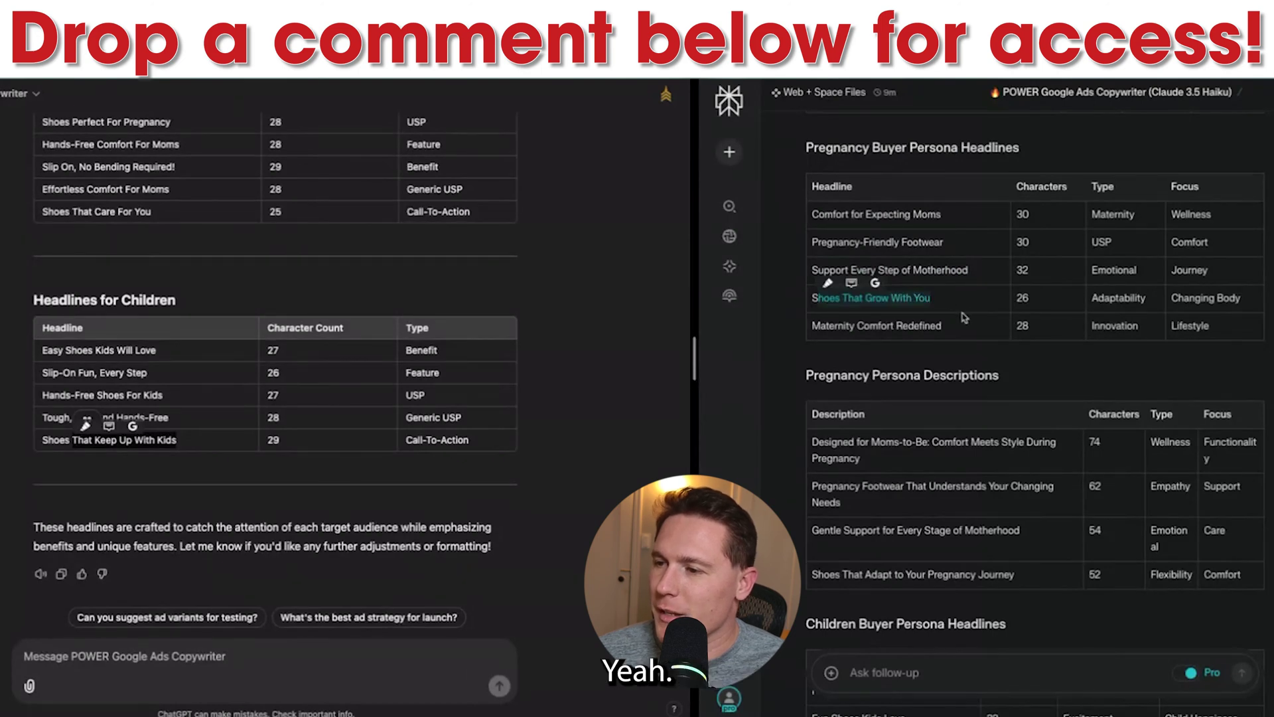
Review Perplexity's Pregnancy persona descriptions, highlighting "Shoes That Adapt to Your Pregnancy Journey".
left_click(922, 312)
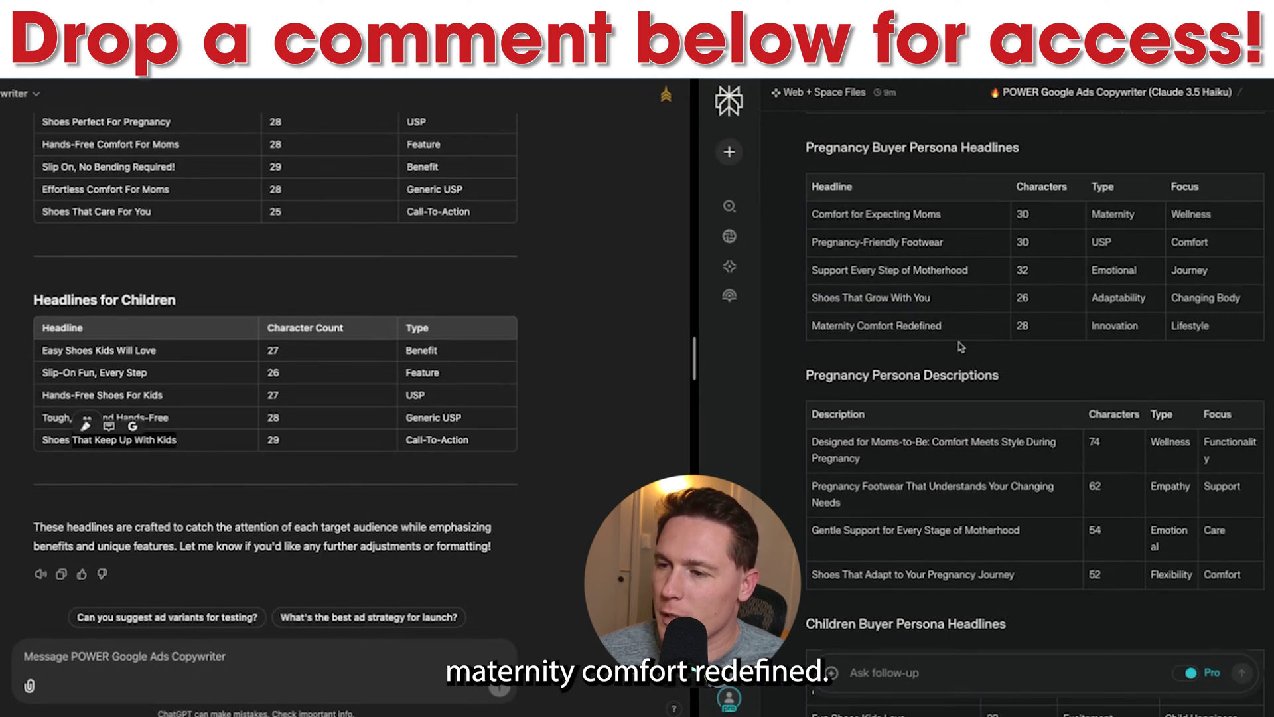
scroll(960, 346, "down", 4)
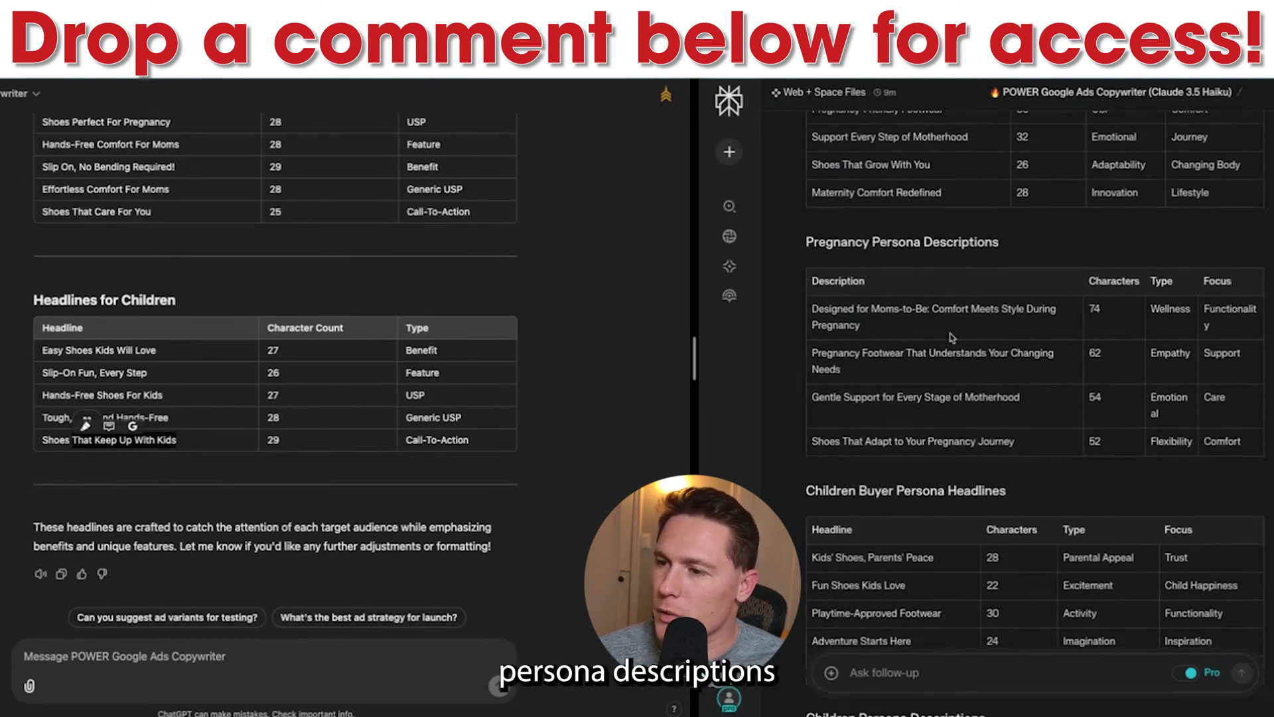
scroll(941, 324, "down", 1)
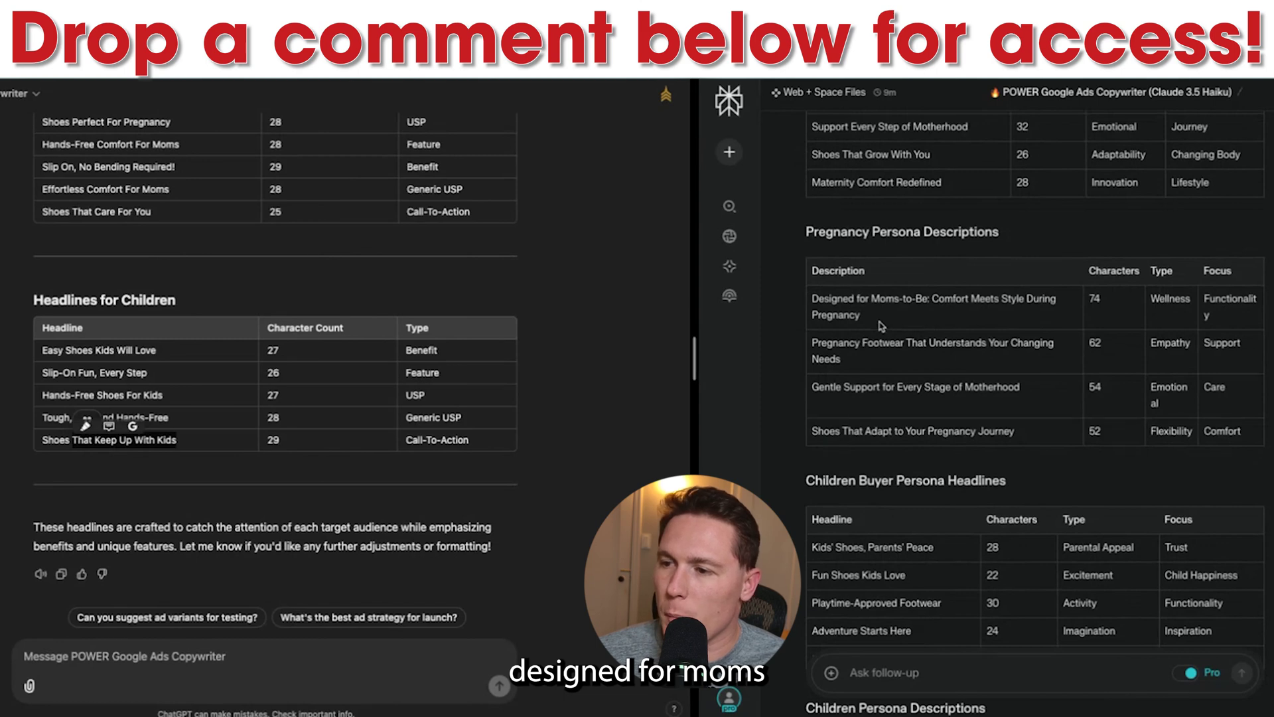
scroll(882, 326, "down", 1)
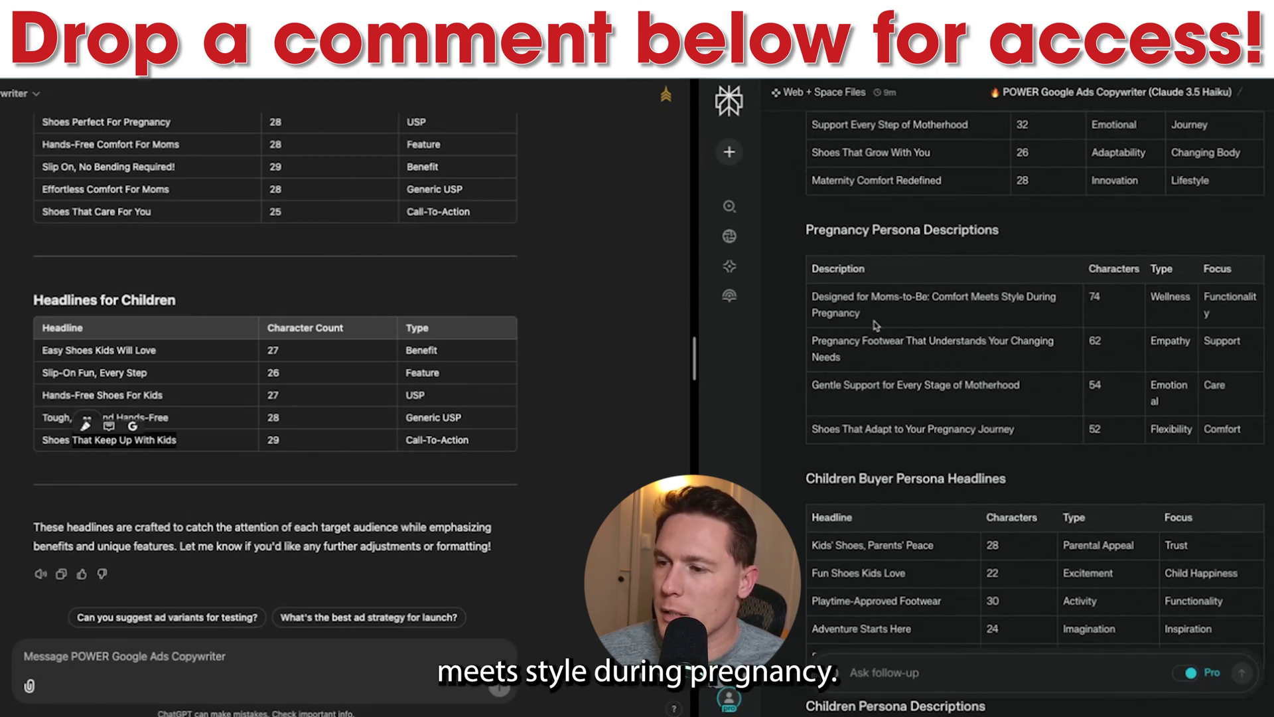
scroll(876, 326, "down", 2)
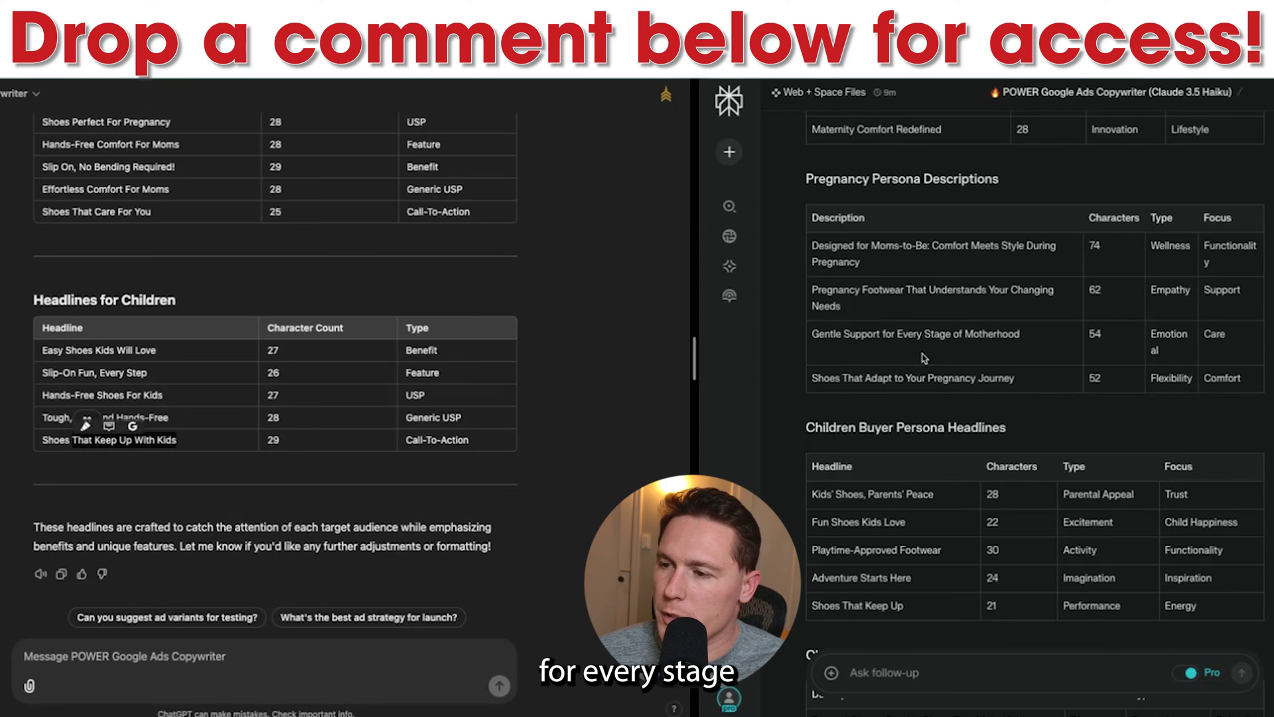
scroll(993, 366, "down", 2)
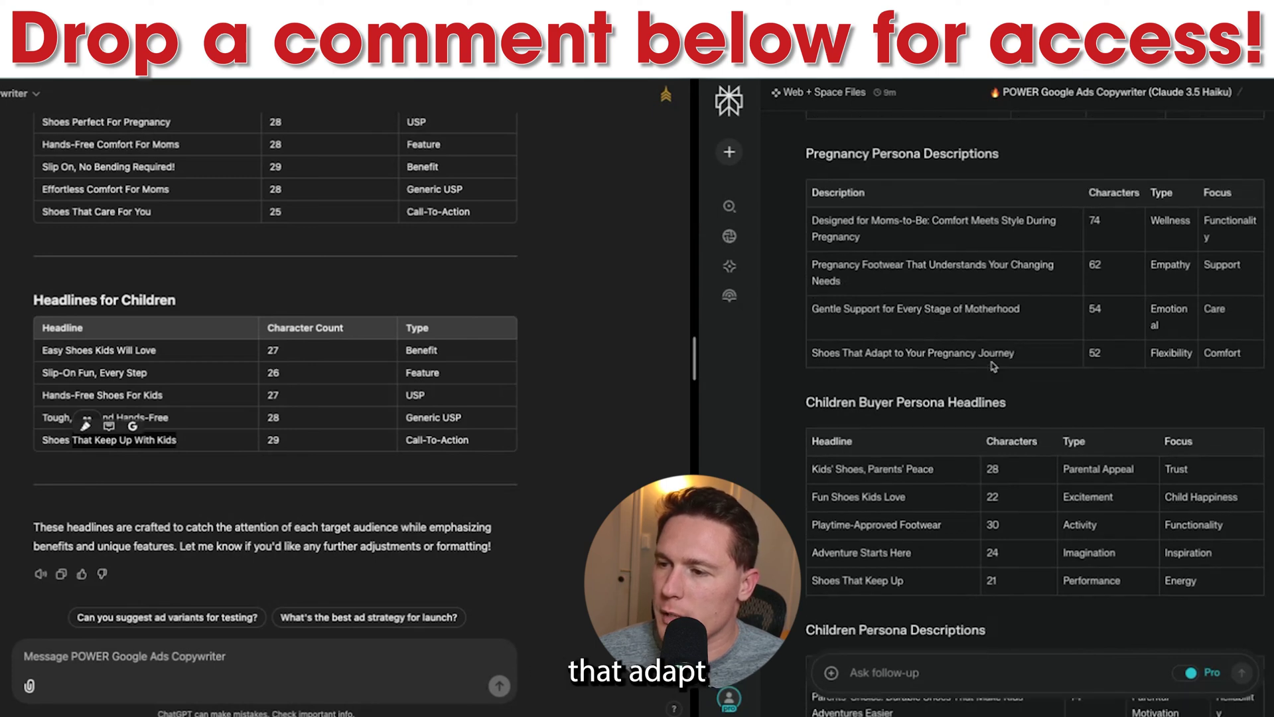
scroll(993, 366, "down", 3)
left_click_drag(1020, 299, 810, 296)
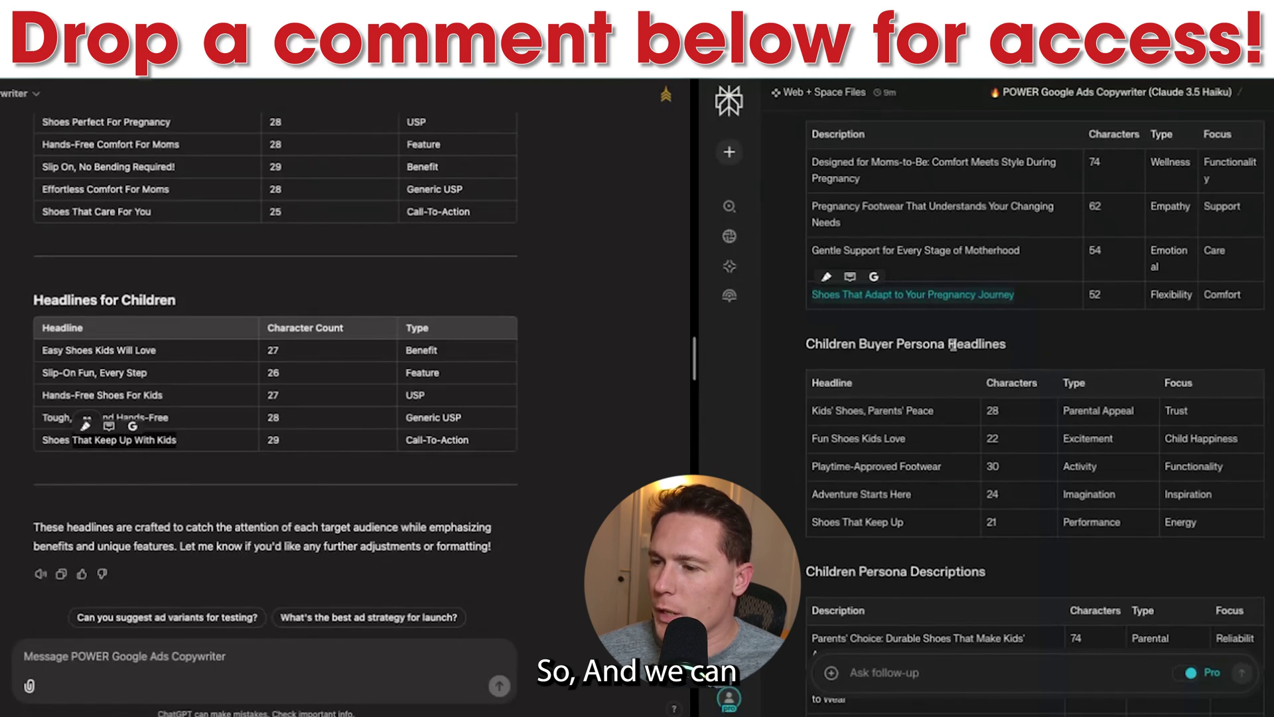
Review Perplexity's Children persona headlines and descriptions.
scroll(953, 344, "down", 5)
scroll(955, 349, "down", 1)
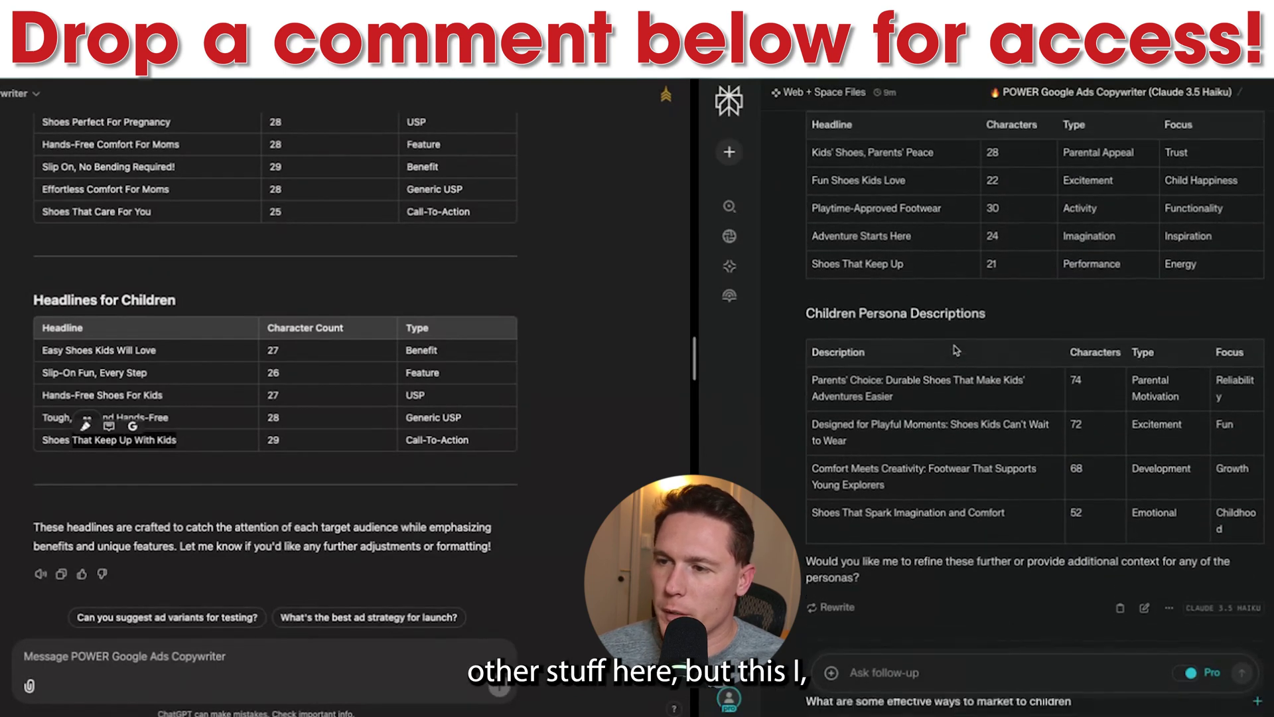
scroll(956, 350, "up", 2)
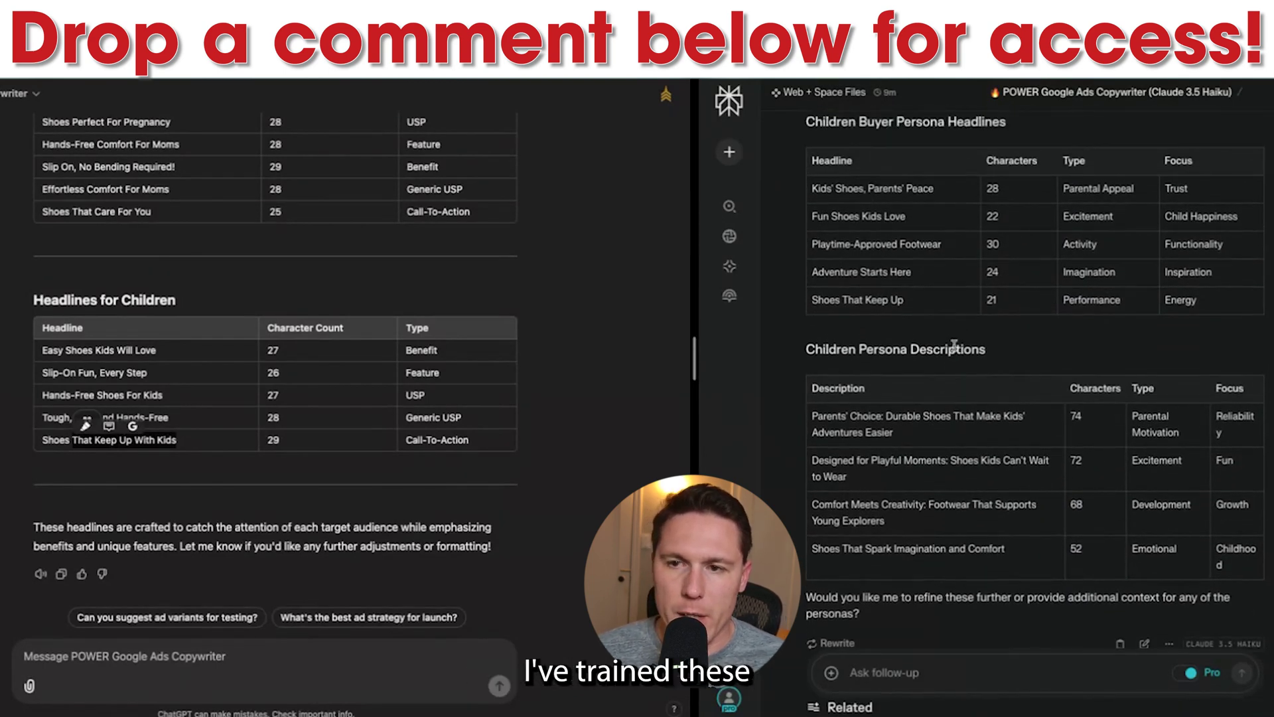
scroll(956, 349, "up", 1)
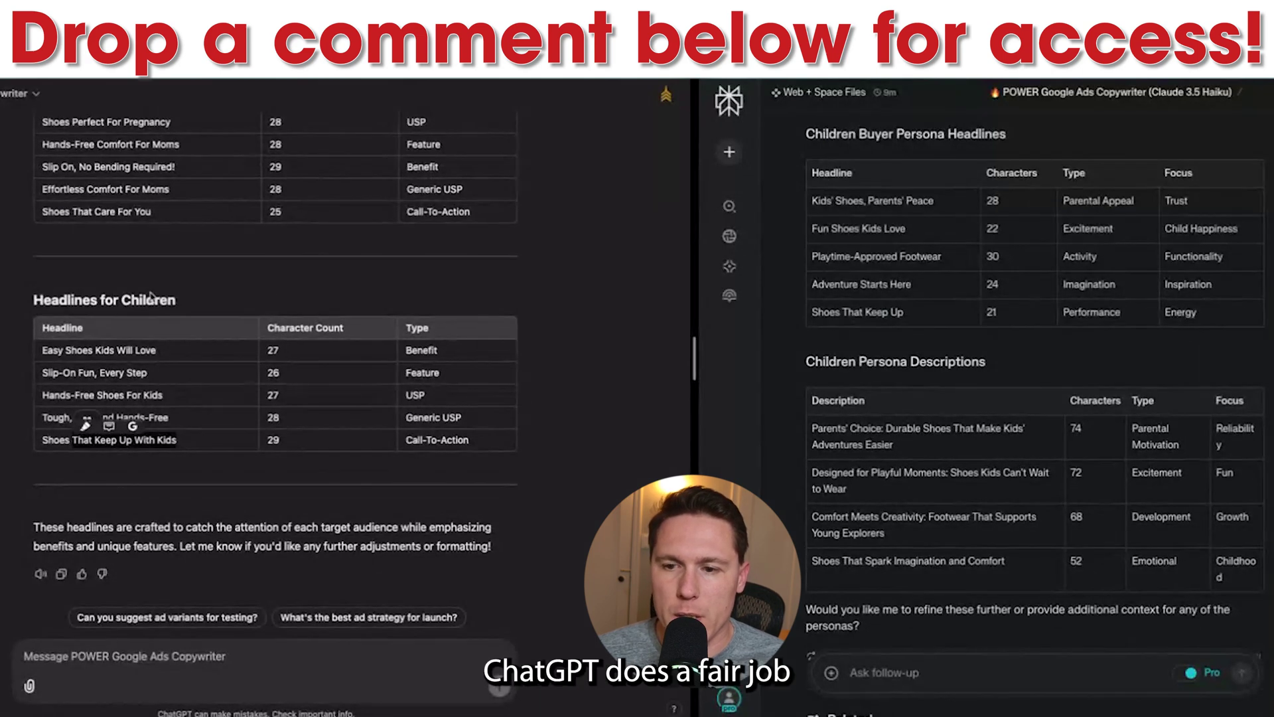
Compare ChatGPT's earlier headlines, "Easy Slip-On Shoes" descriptions and persona copy with Perplexity's Pregnancy persona copy.
scroll(319, 328, "up", 10)
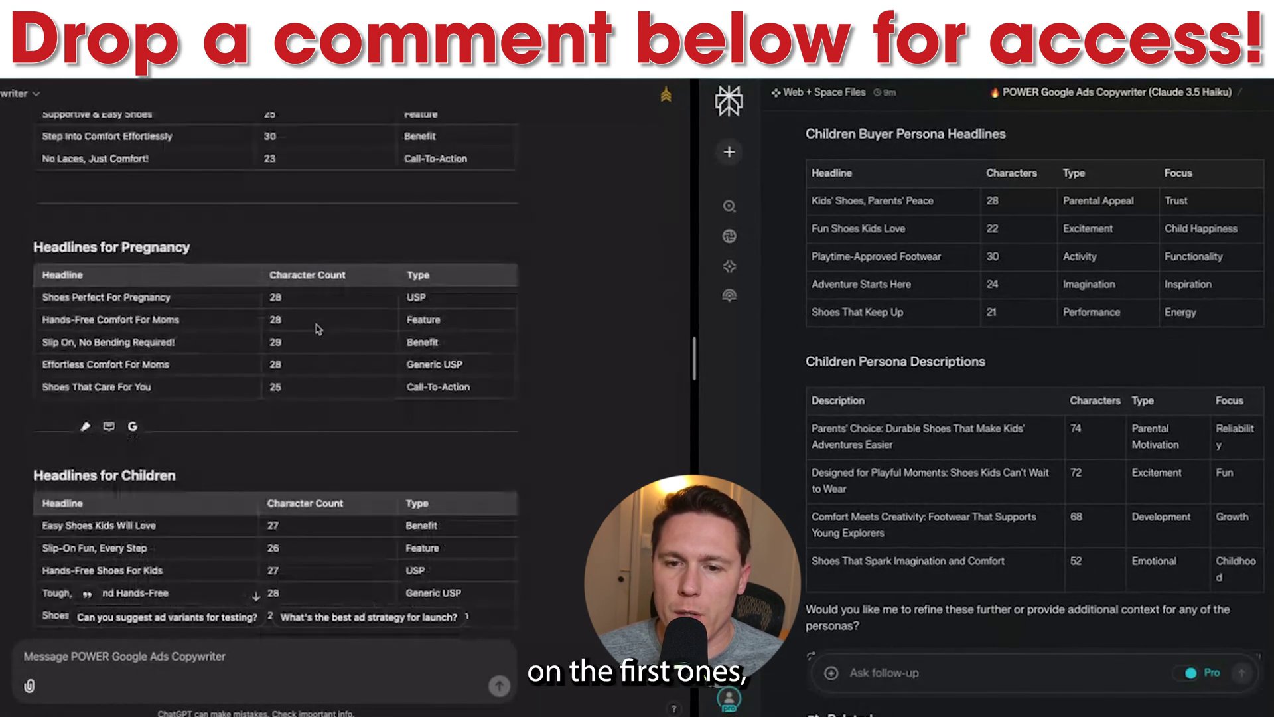
scroll(319, 328, "up", 5)
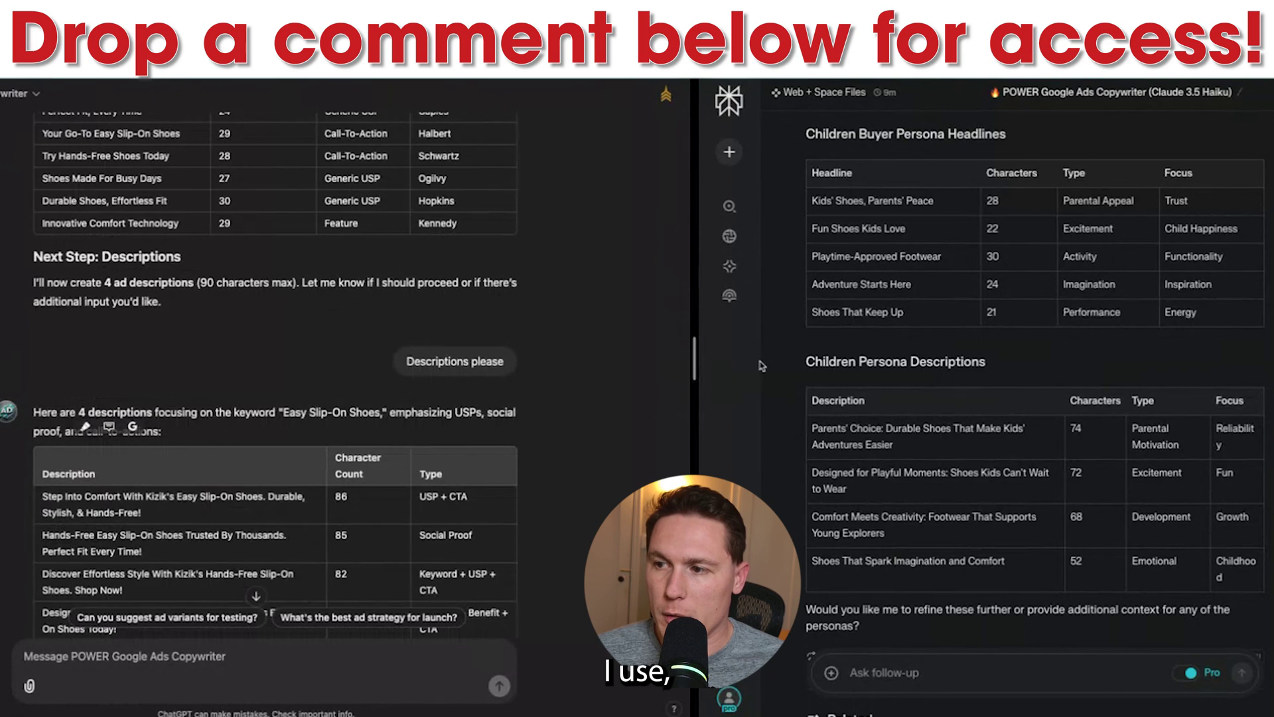
scroll(939, 338, "up", 6)
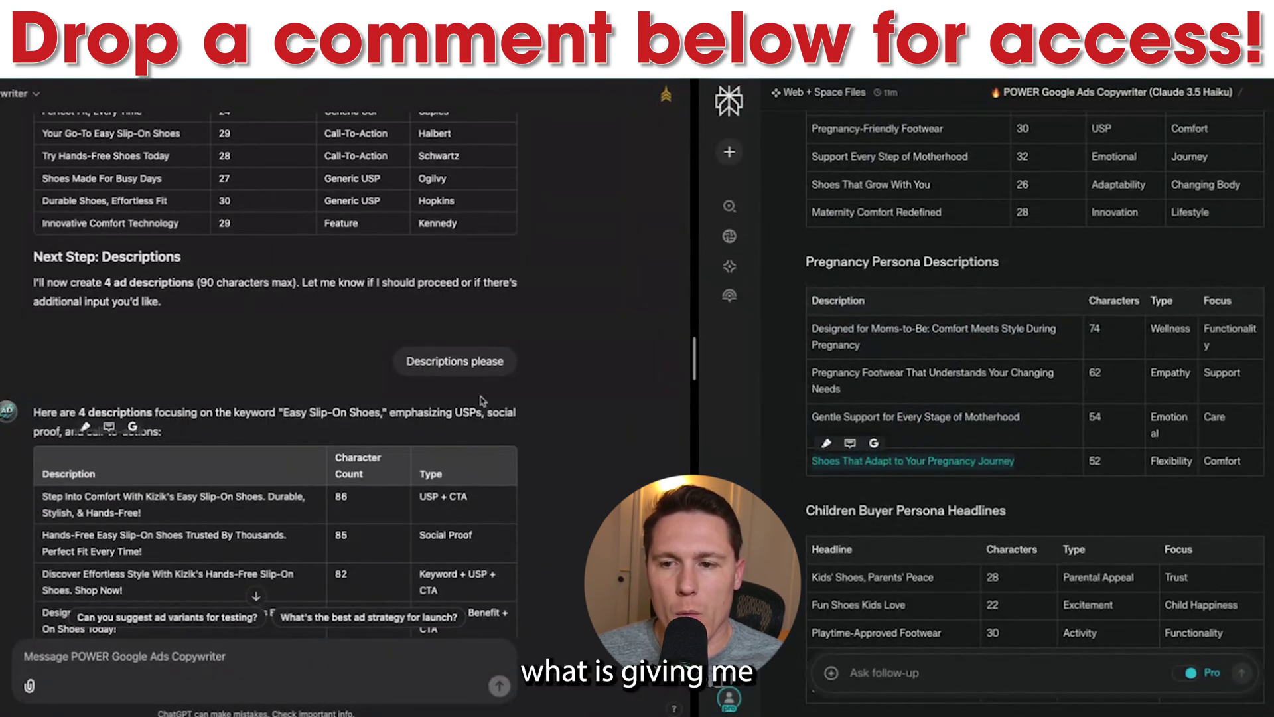
scroll(479, 398, "down", 3)
scroll(481, 398, "down", 20)
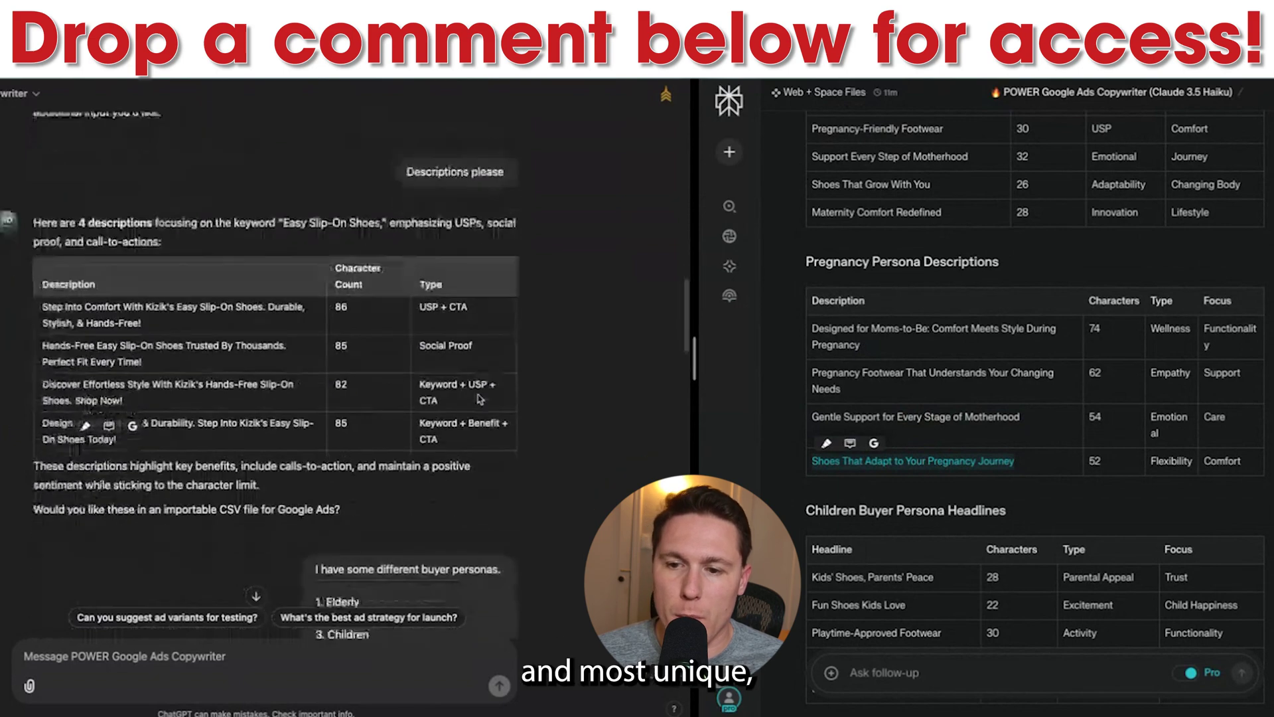
scroll(481, 398, "down", 5)
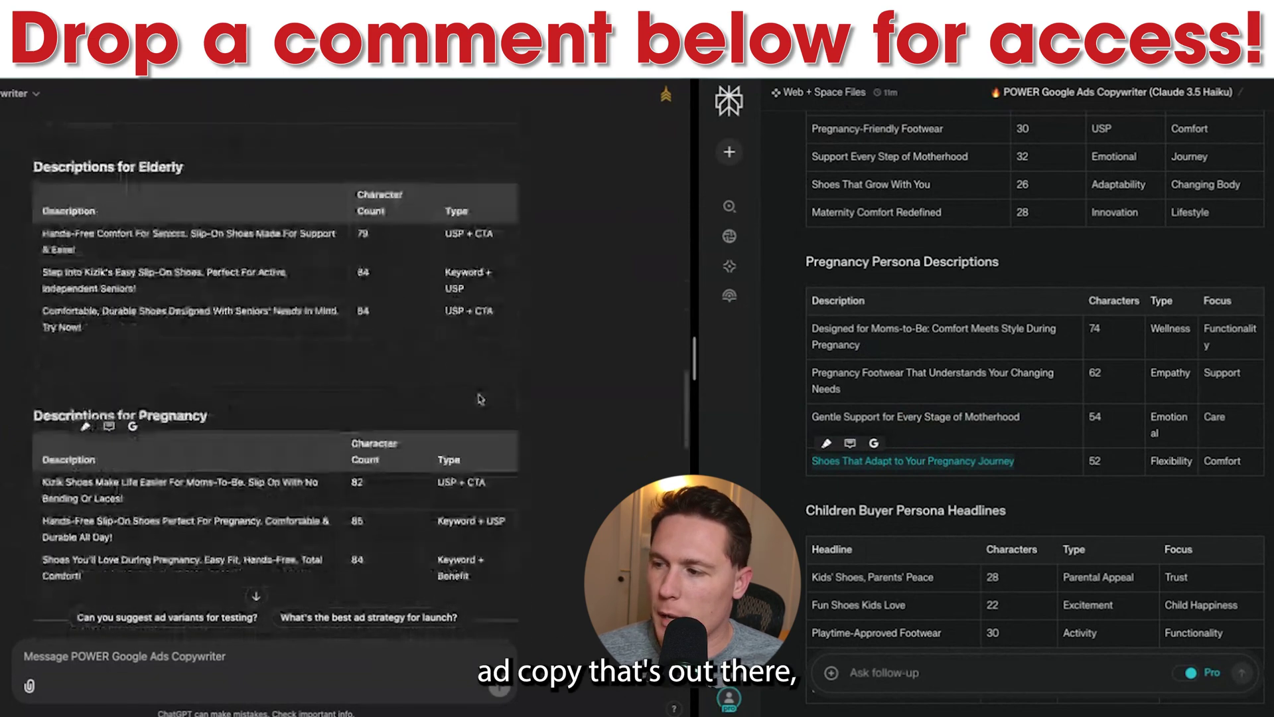